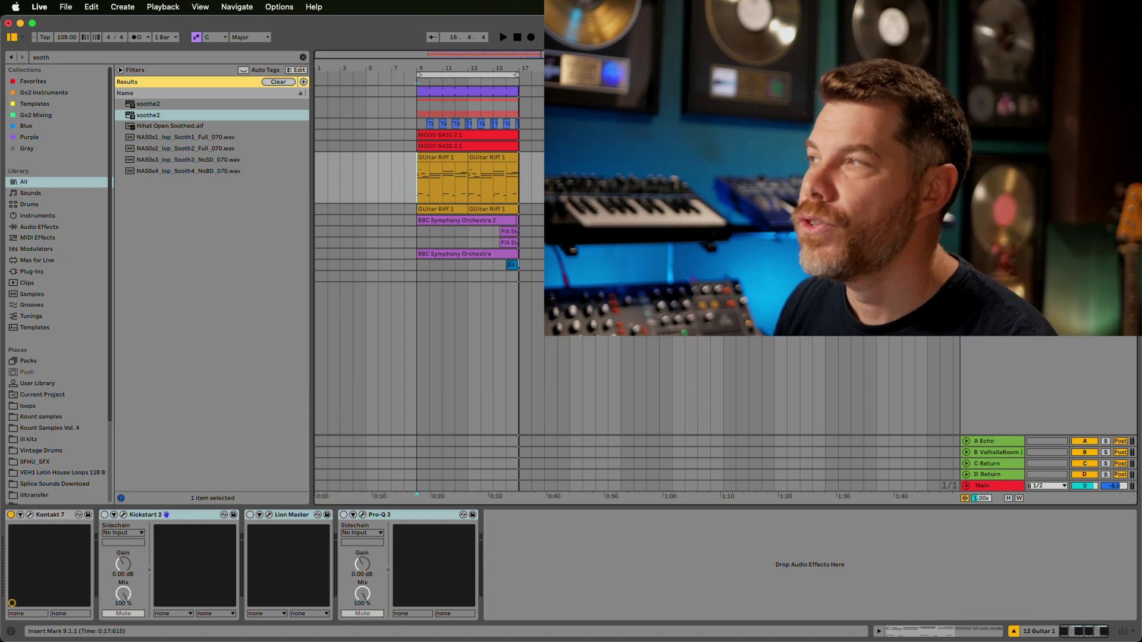
# - Open the Kontakt 7 instrument on 12 Guitar 1 and examine the rhythm of its C1 Wide Open B pattern in the pattern browser
pyautogui.click(29, 515)
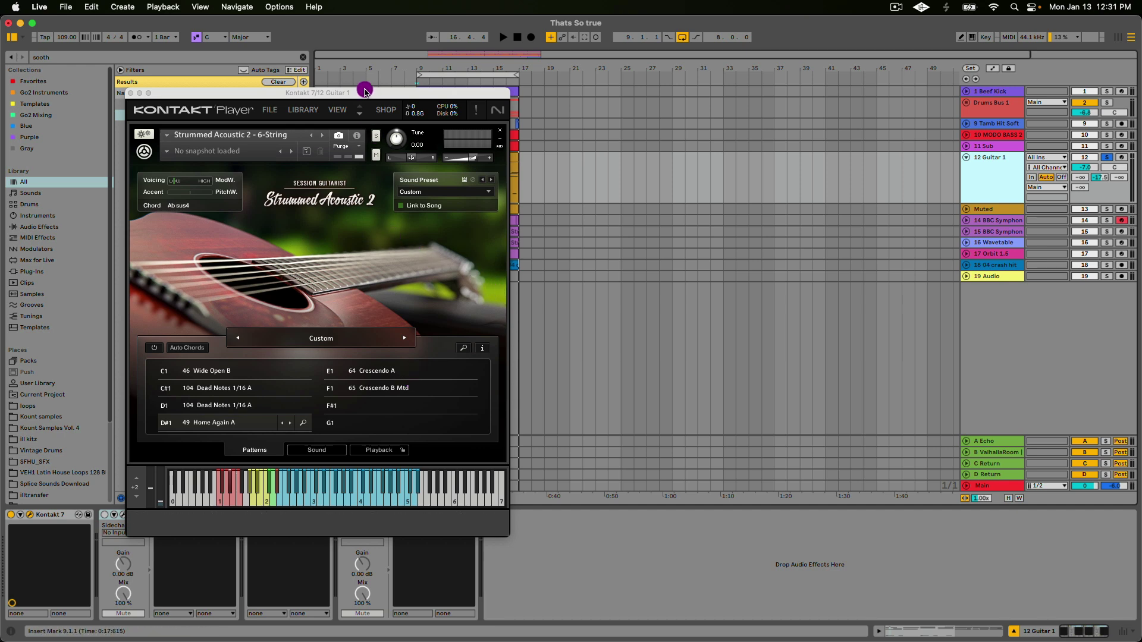
pyautogui.moveTo(365, 92); pyautogui.dragTo(754, 83)
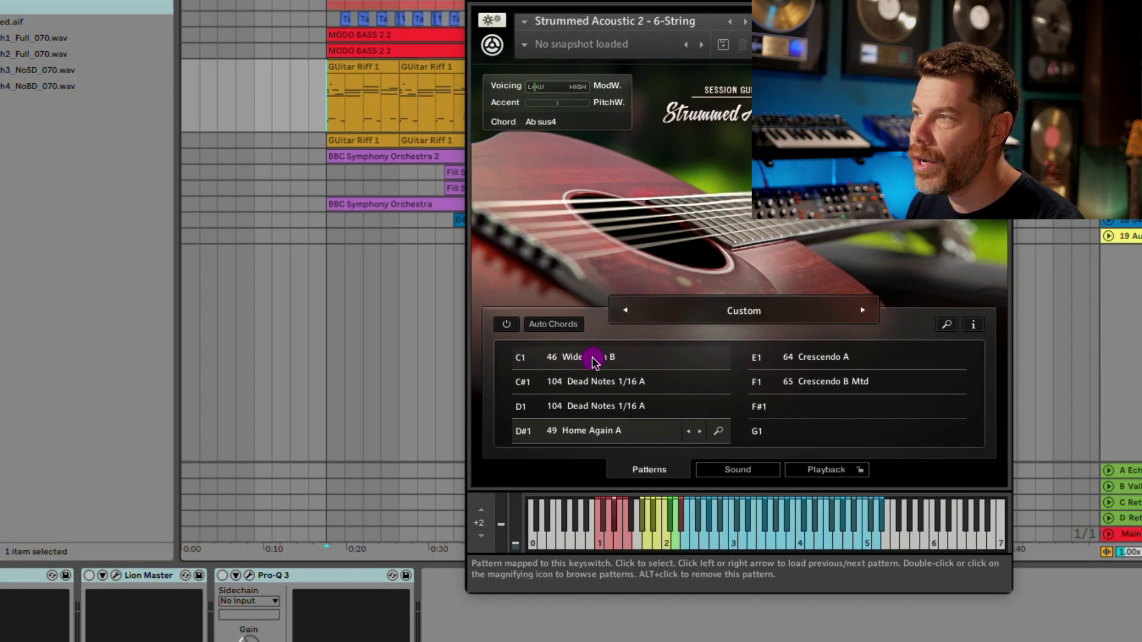
pyautogui.click(605, 364)
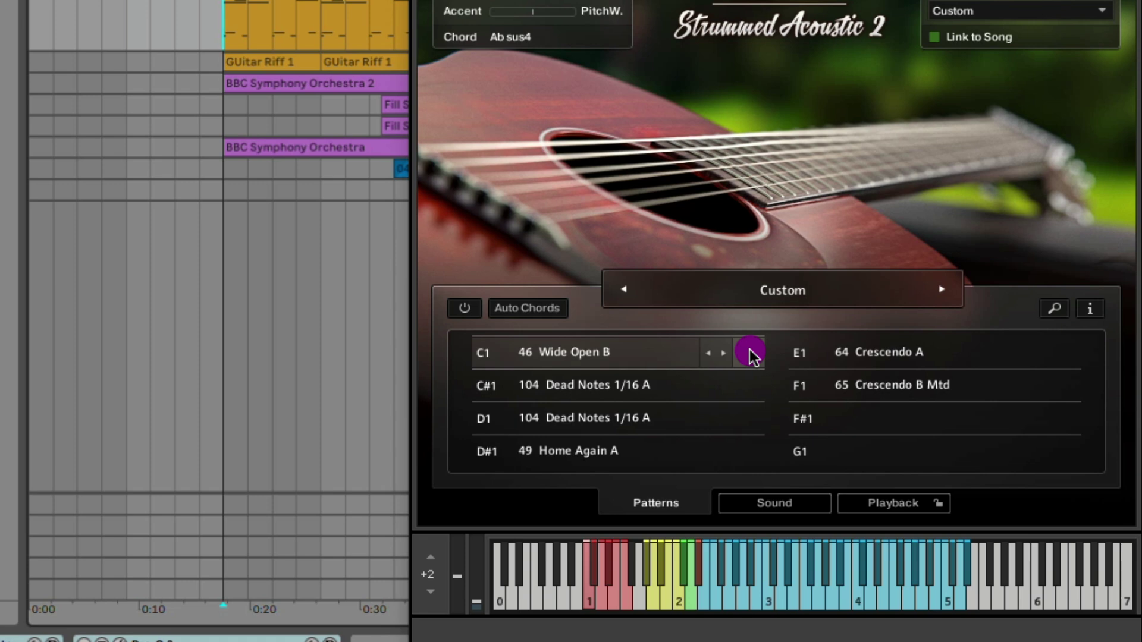
pyautogui.click(750, 353)
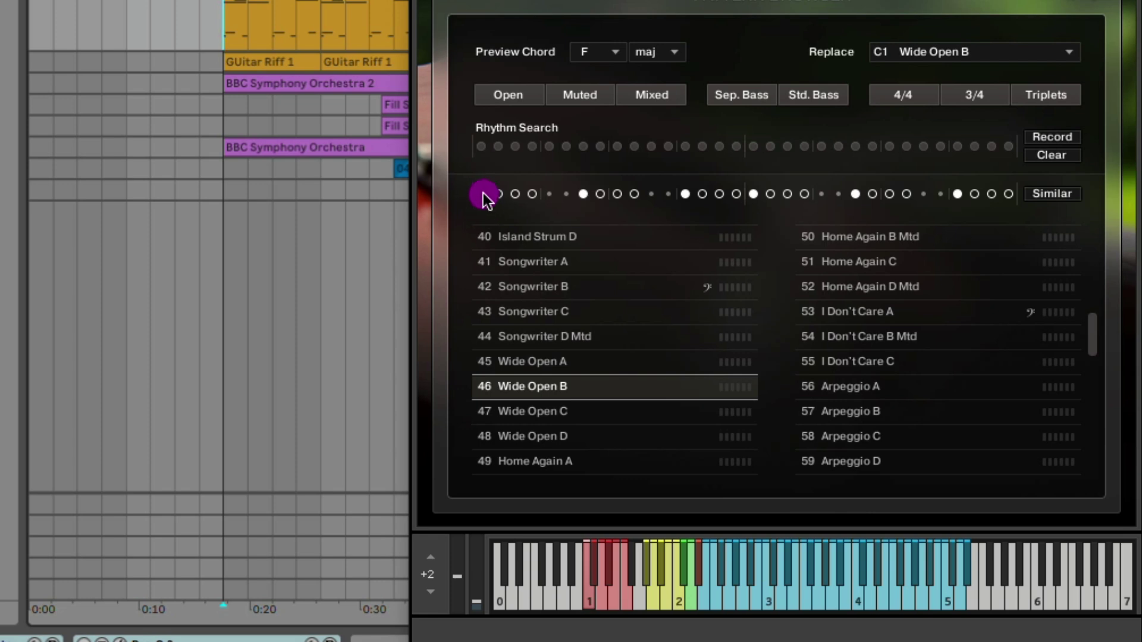
pyautogui.click(1094, 2)
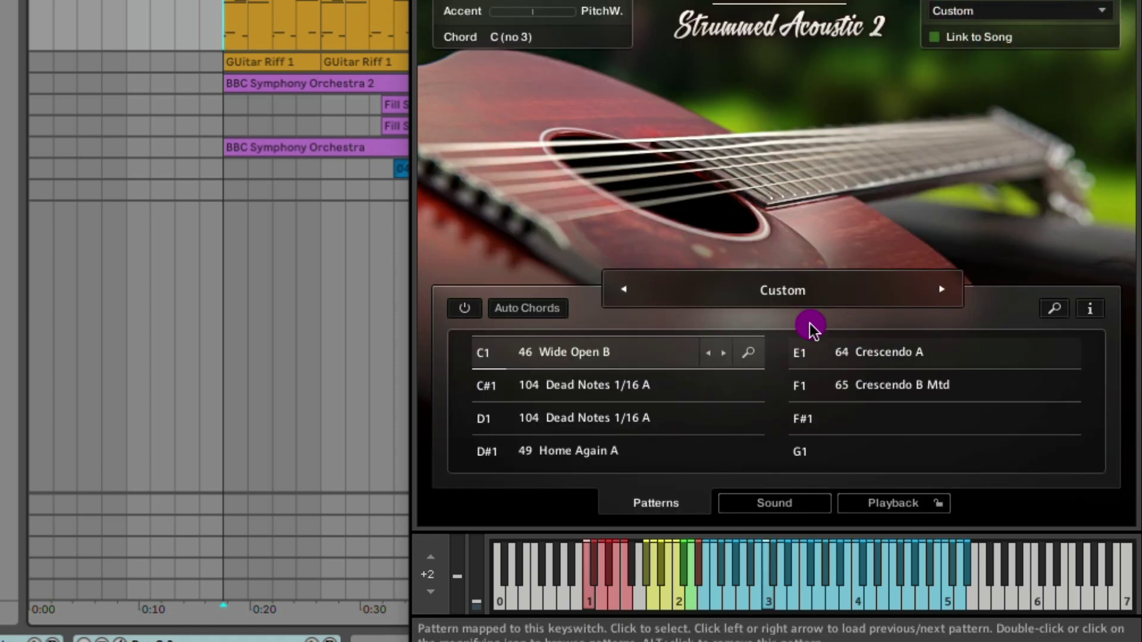
pyautogui.click(749, 352)
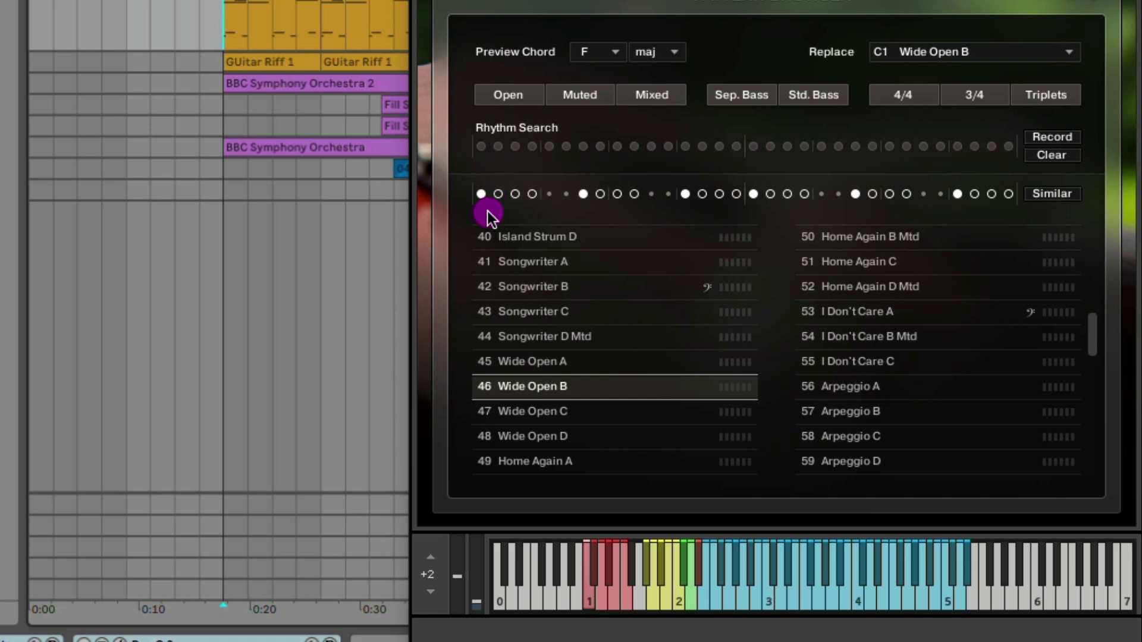
pyautogui.click(1069, 195)
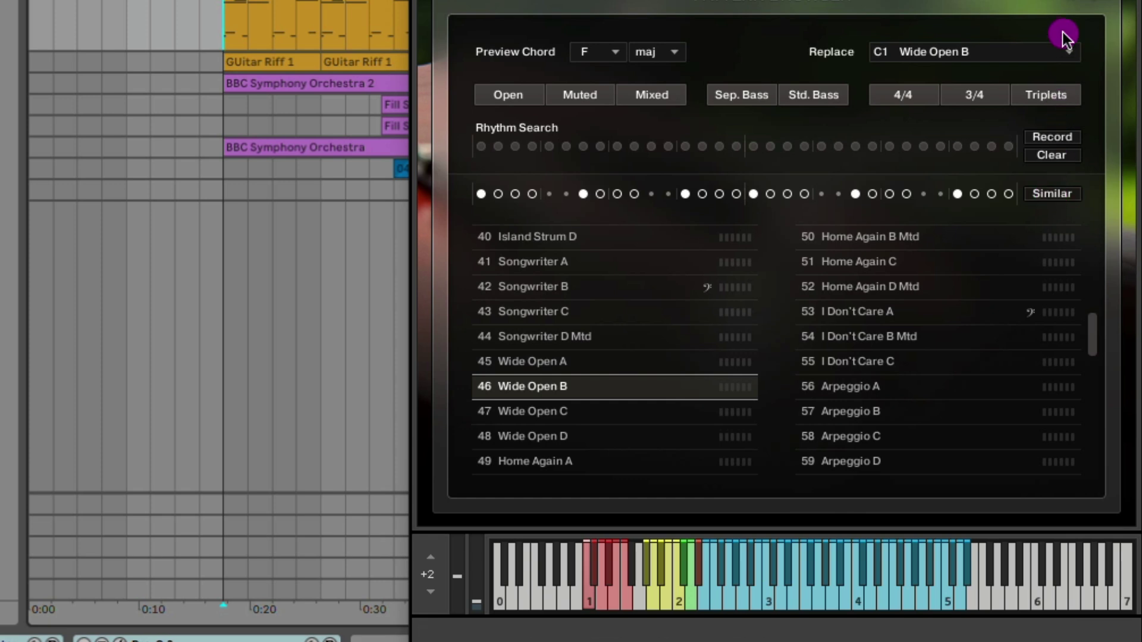
pyautogui.click(1095, 3)
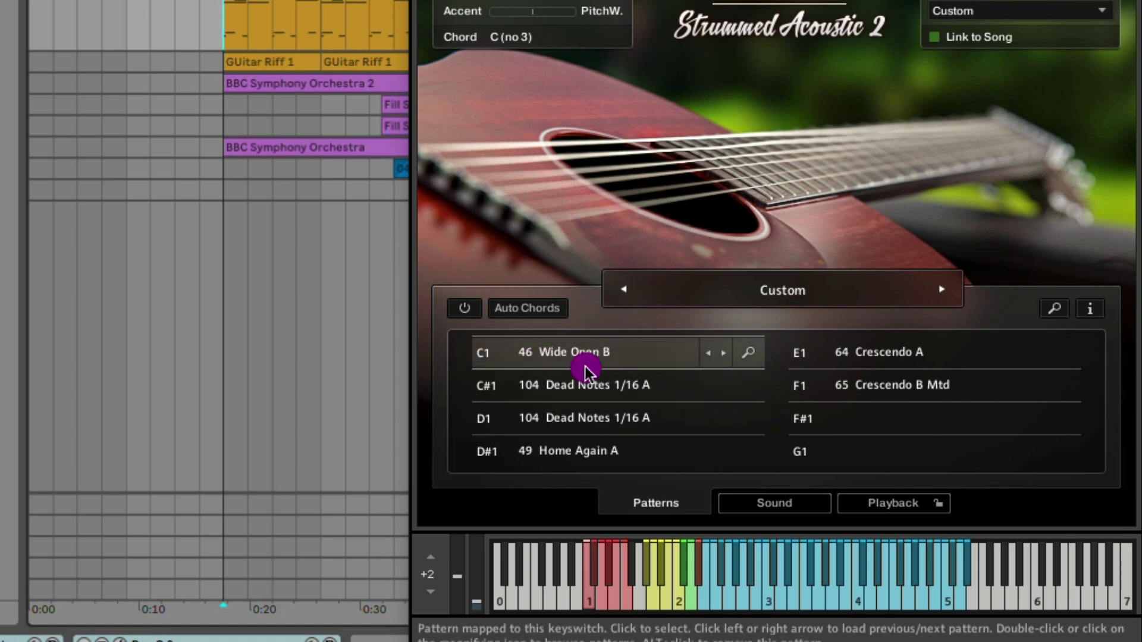
# - Select the D#1 Home Again A pattern and open the Guitar Riff 1 clip's notes with the instrument window placed clear of them
pyautogui.click(601, 456)
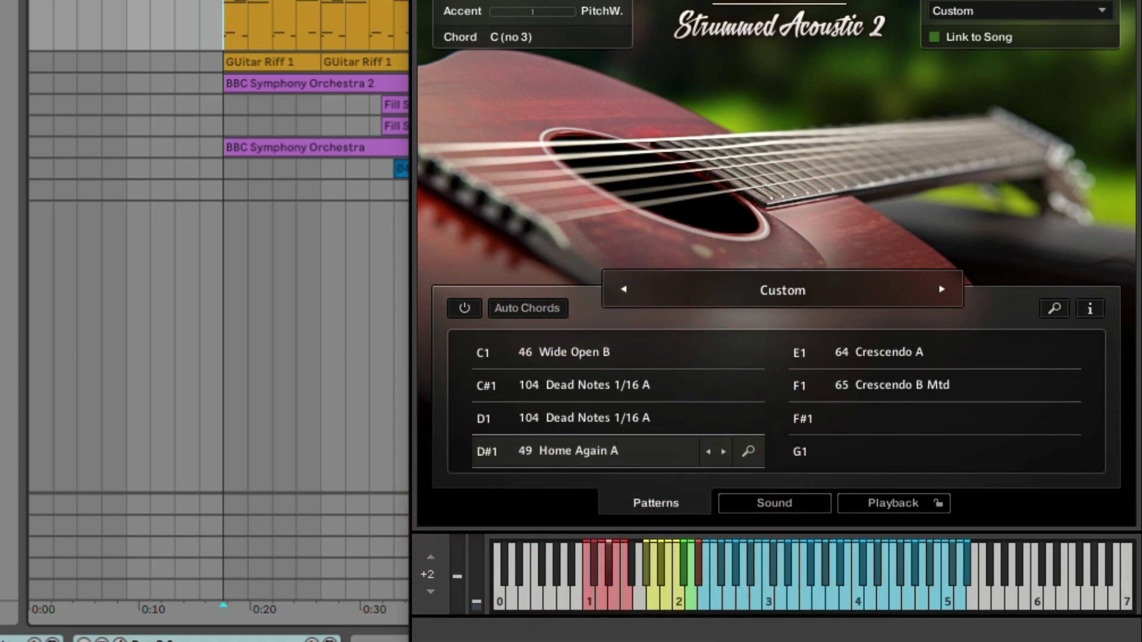
pyautogui.doubleClick(267, 3)
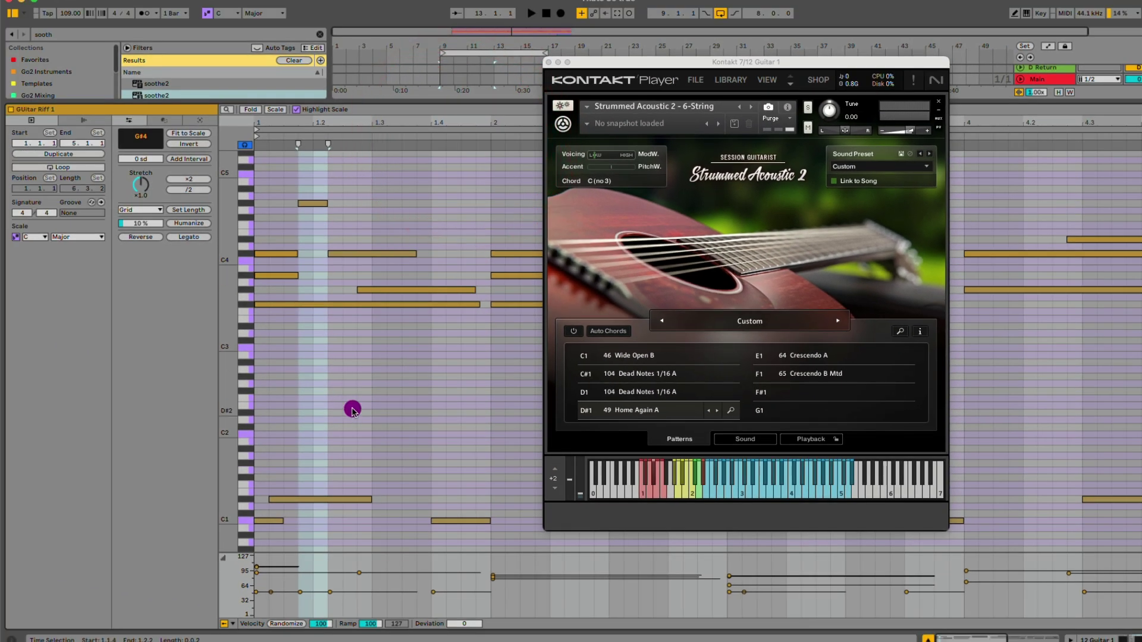
pyautogui.moveTo(356, 408); pyautogui.dragTo(403, 377)
pyautogui.moveTo(582, 62); pyautogui.dragTo(743, 15)
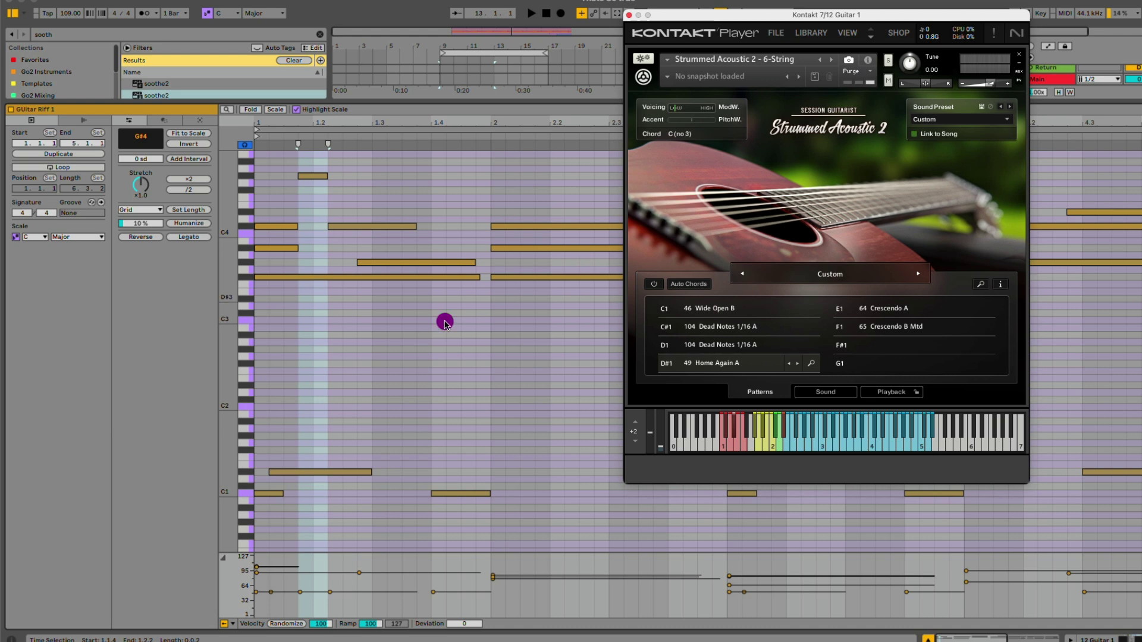
# - Select the C1 and D#1 keyswitch notes in bar 1 of the riff one after another
pyautogui.scroll(-1, 289, 452)
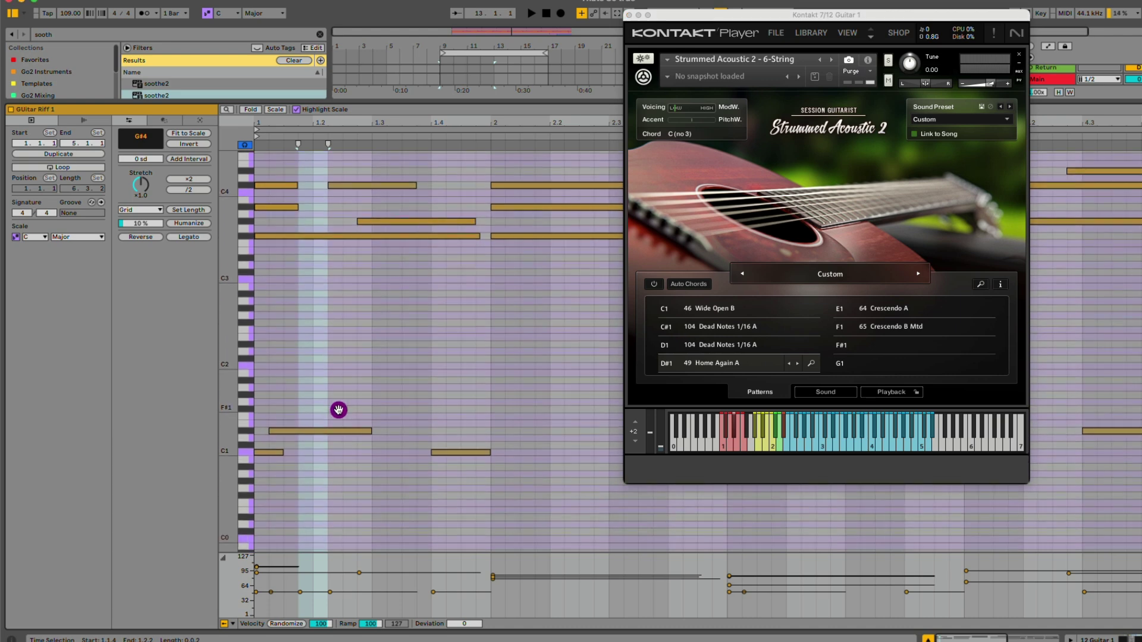
pyautogui.click(334, 439)
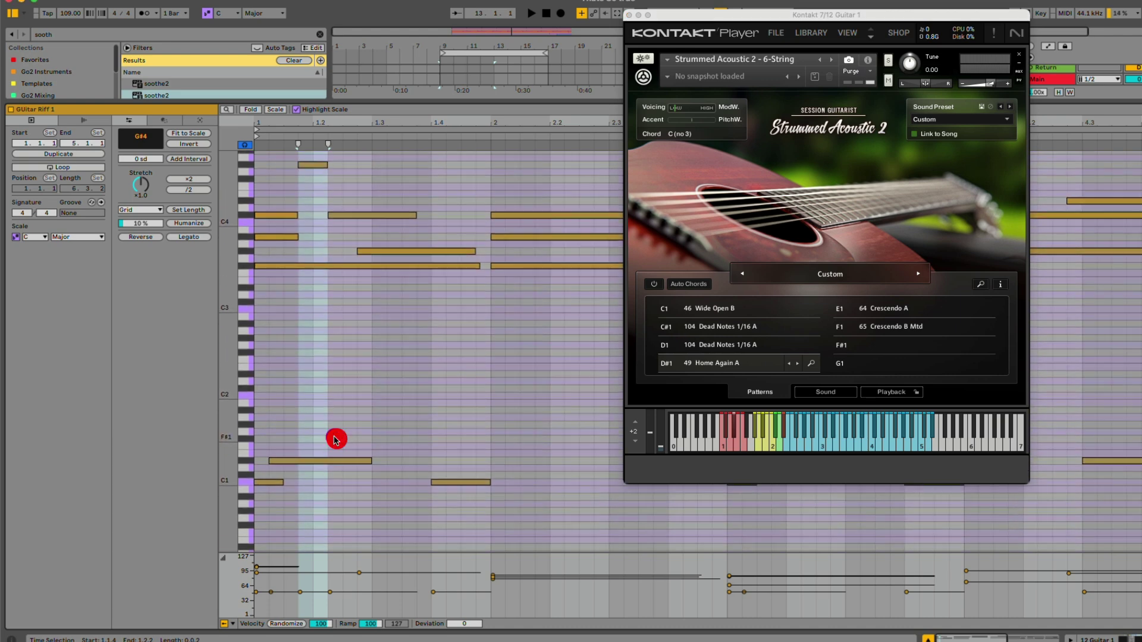
pyautogui.click(276, 480)
pyautogui.click(297, 461)
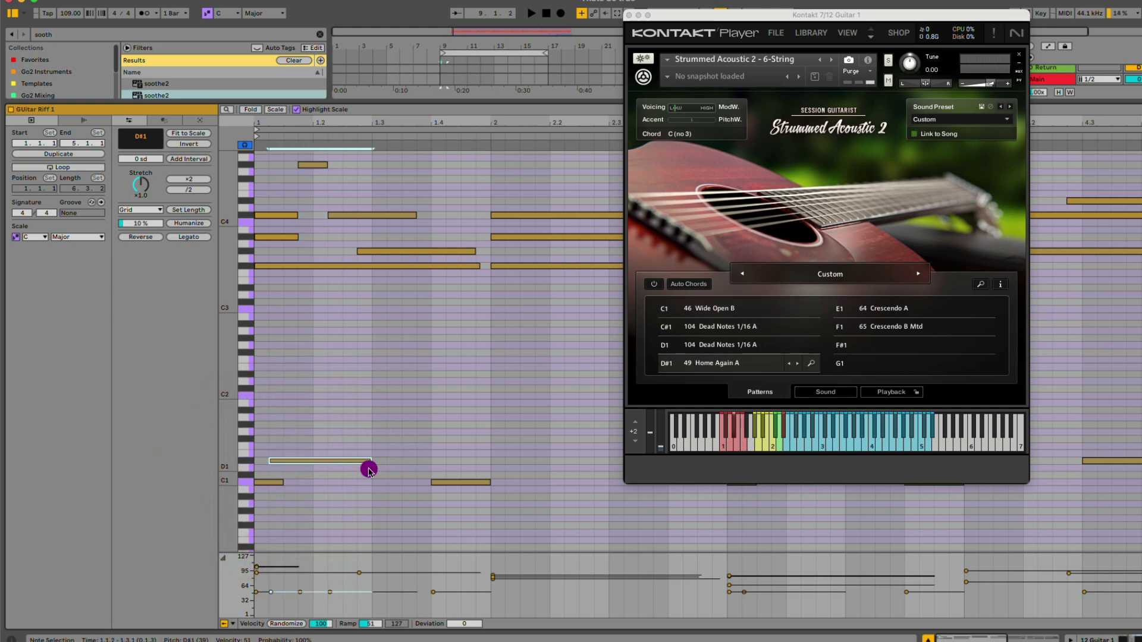
pyautogui.click(446, 482)
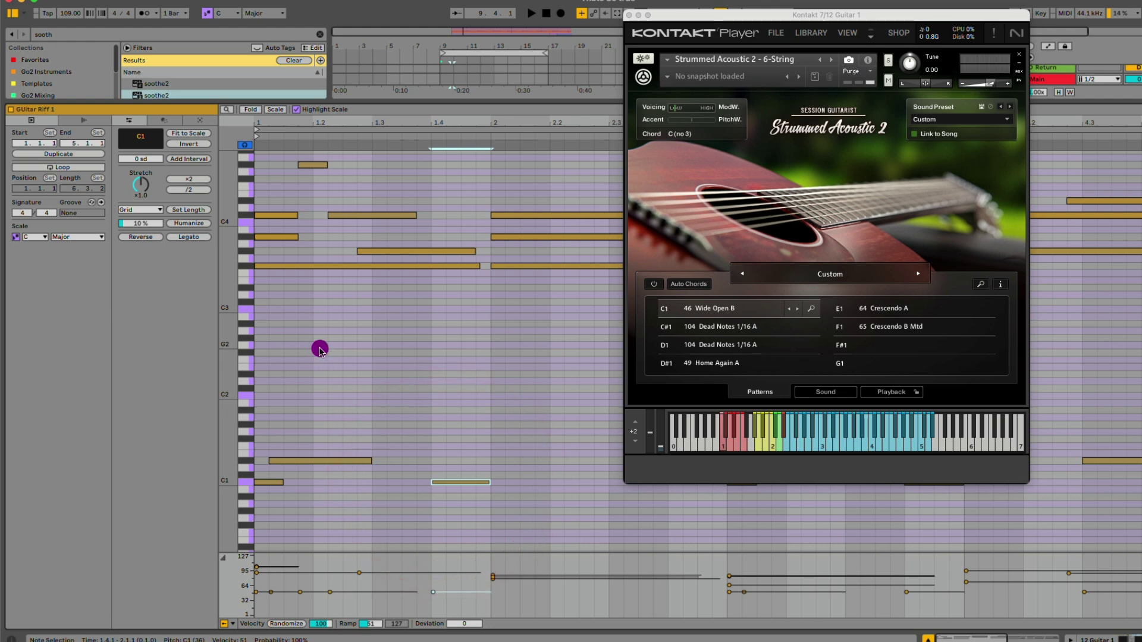
# - Deactivate the C1 and D#1 keyswitch notes in bar 1 and play the riff without them
pyautogui.moveTo(272, 415); pyautogui.dragTo(473, 511)
pyautogui.press('0')
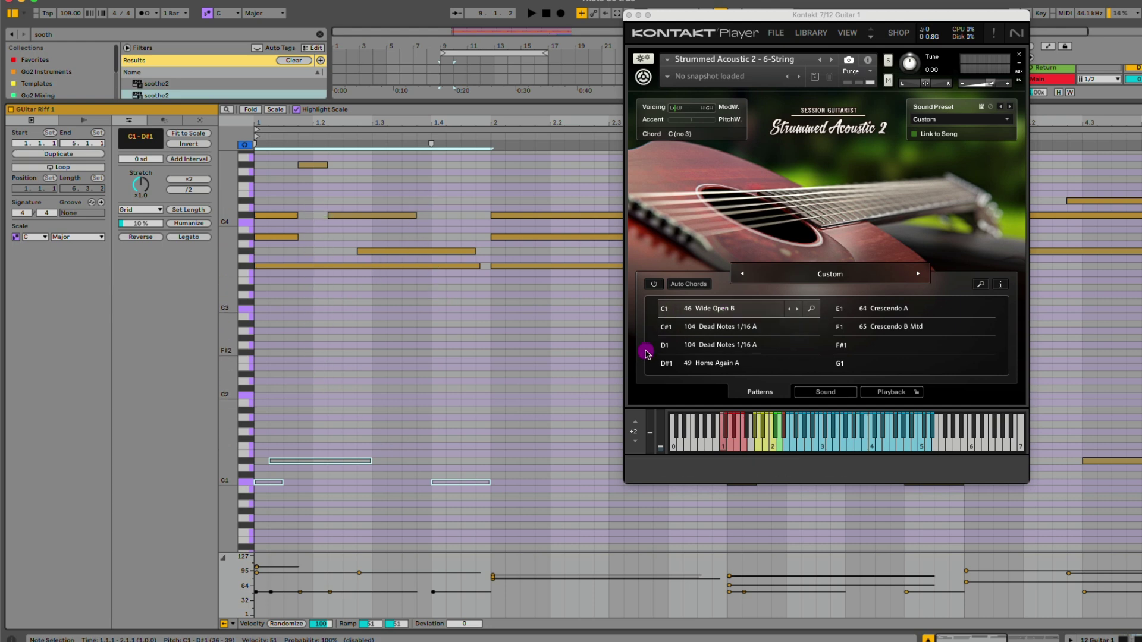
pyautogui.press('space')
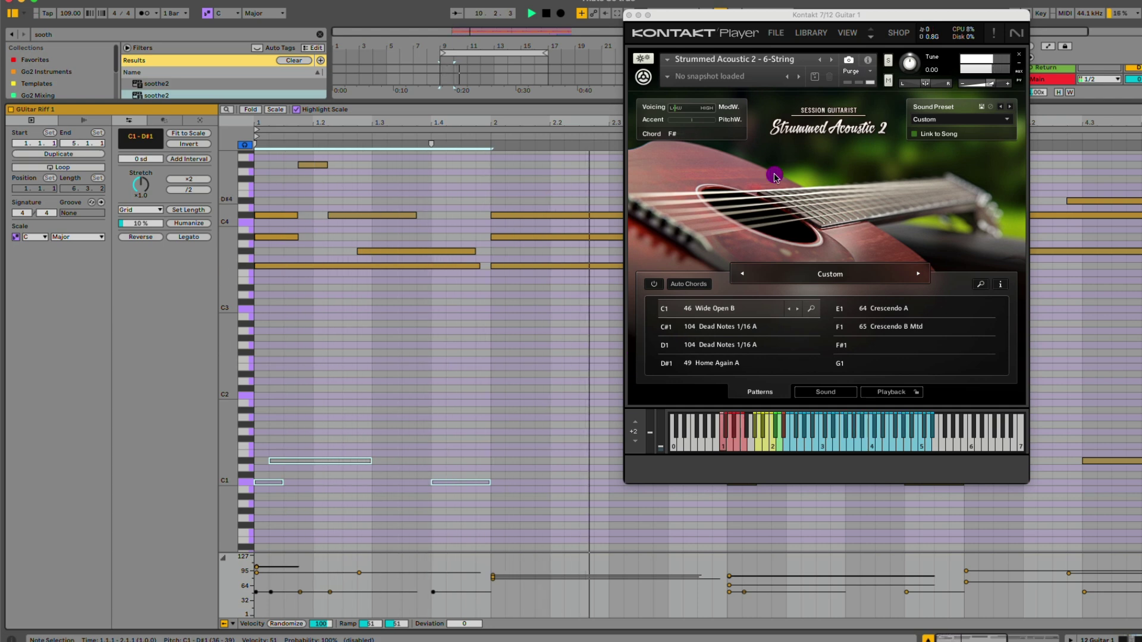
pyautogui.press('space')
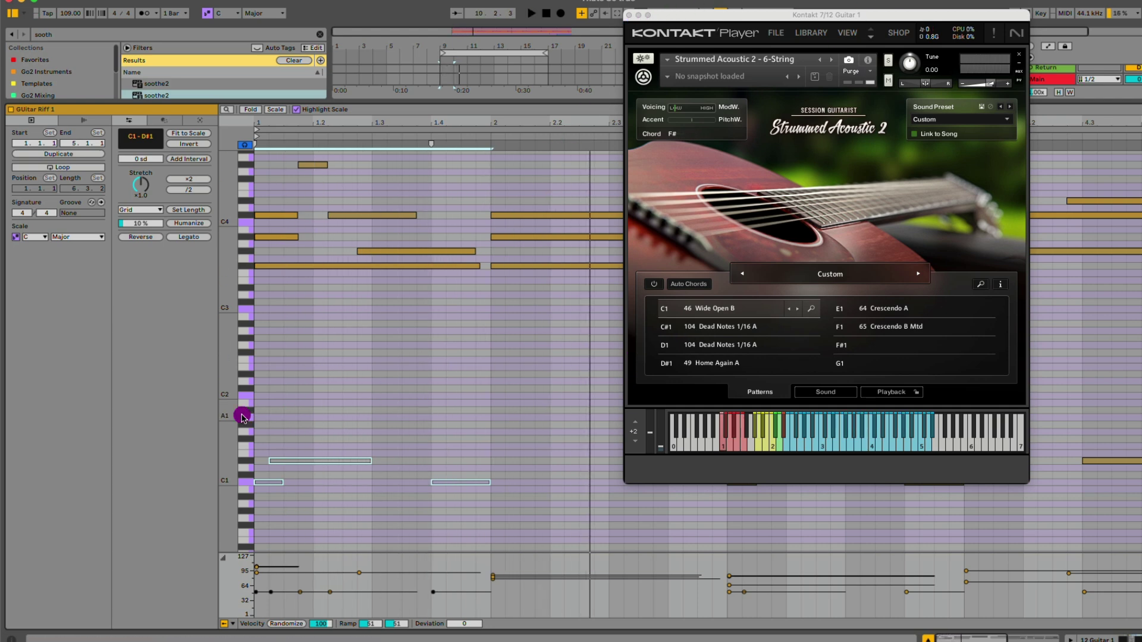
# - Reactivate the keyswitch notes in bar 1, play the riff and place the insert marker at 1.4
pyautogui.moveTo(267, 415); pyautogui.dragTo(479, 539)
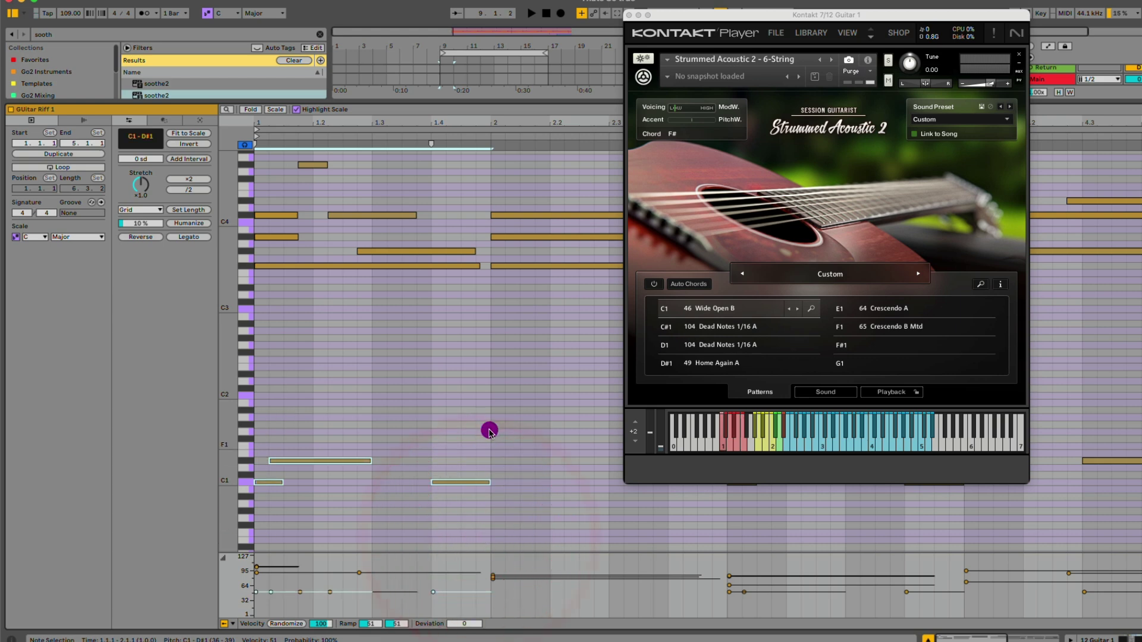
pyautogui.press('space')
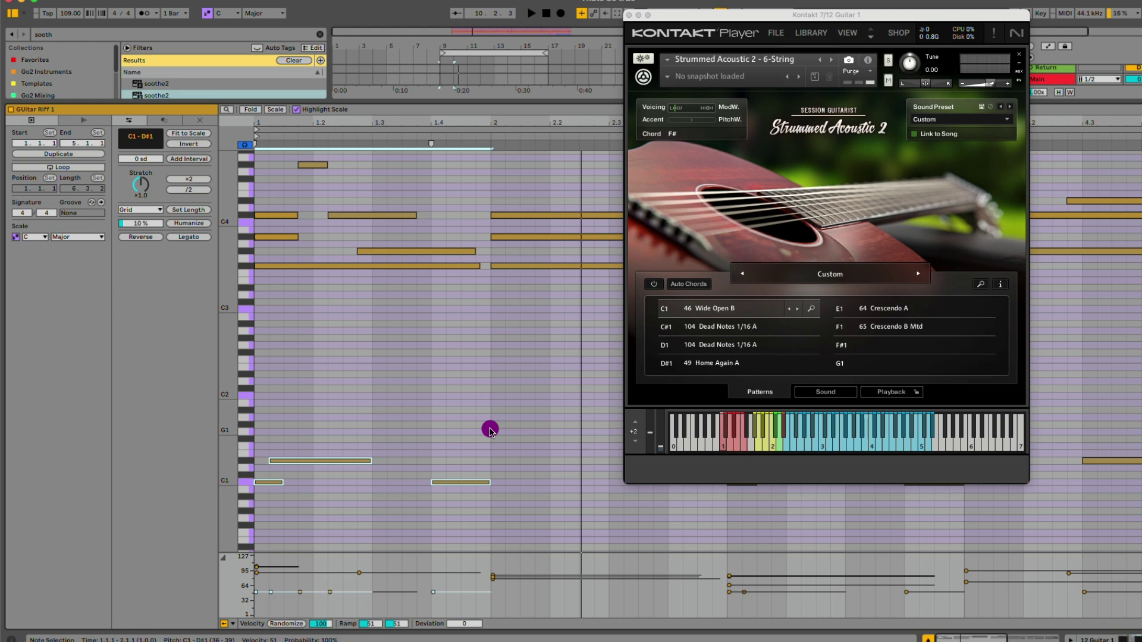
pyautogui.click(431, 395)
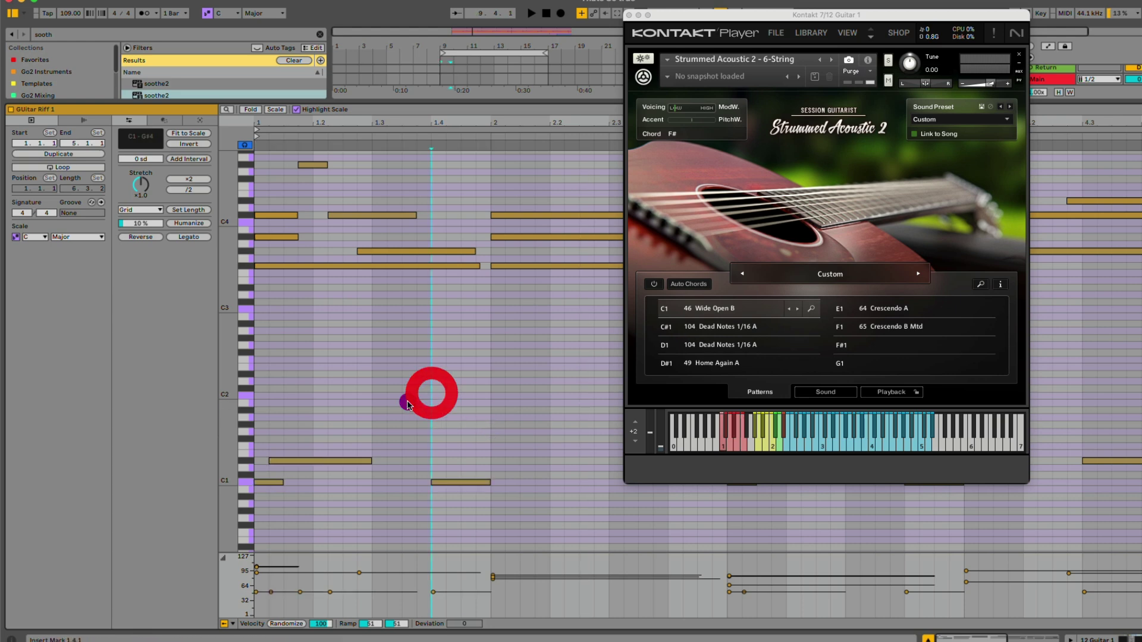
# - Close the Kontakt window, play the riff and examine the C1 and D#1 keyswitch notes up close
pyautogui.click(628, 14)
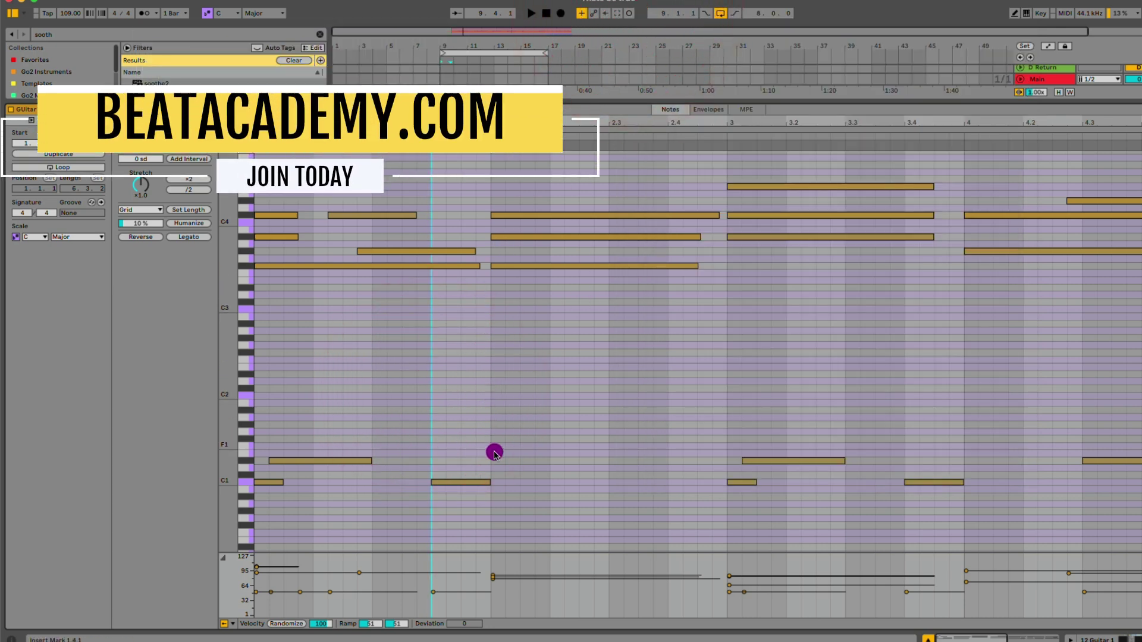
pyautogui.moveTo(522, 454)
pyautogui.mouseDown()
pyautogui.moveTo(527, 406)
pyautogui.moveTo(530, 452)
pyautogui.mouseUp()
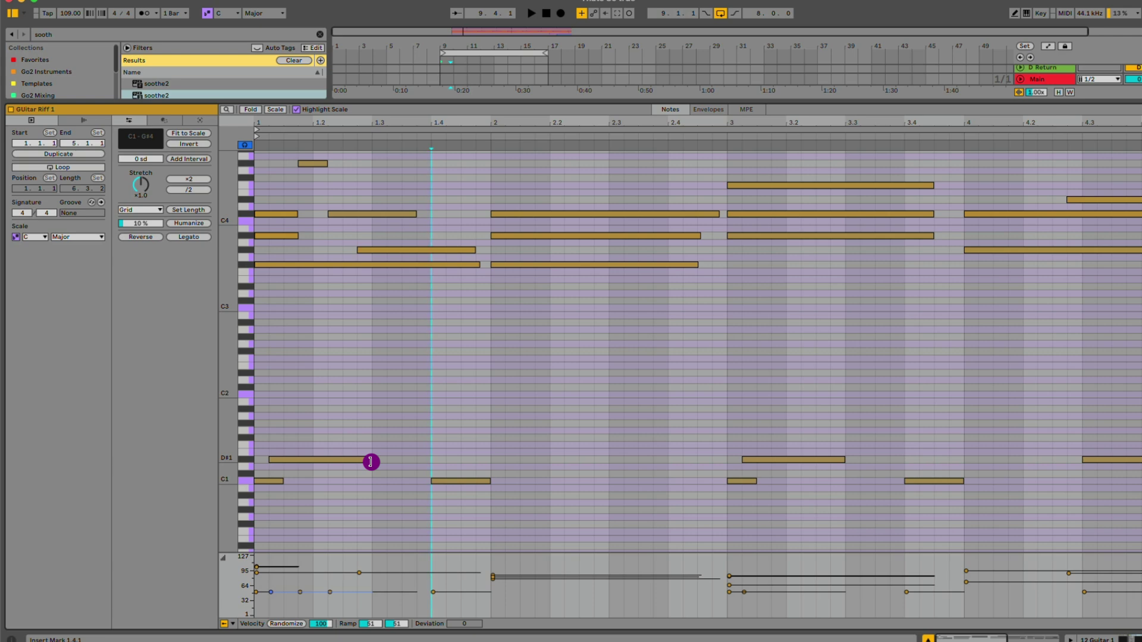
pyautogui.press('space')
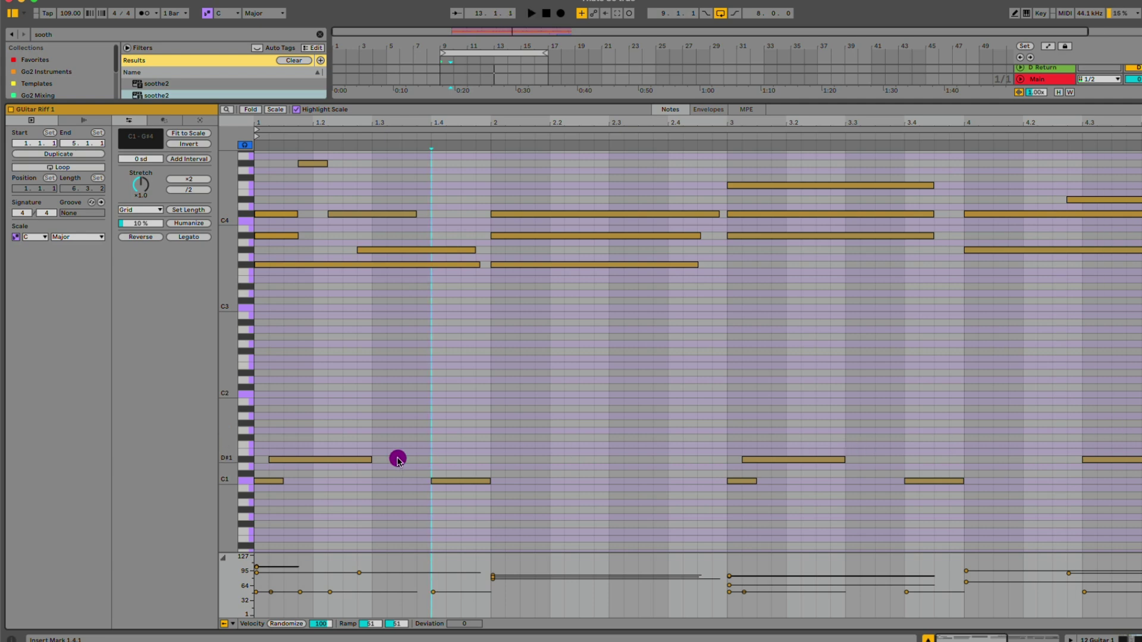
pyautogui.moveTo(226, 475); pyautogui.dragTo(249, 474)
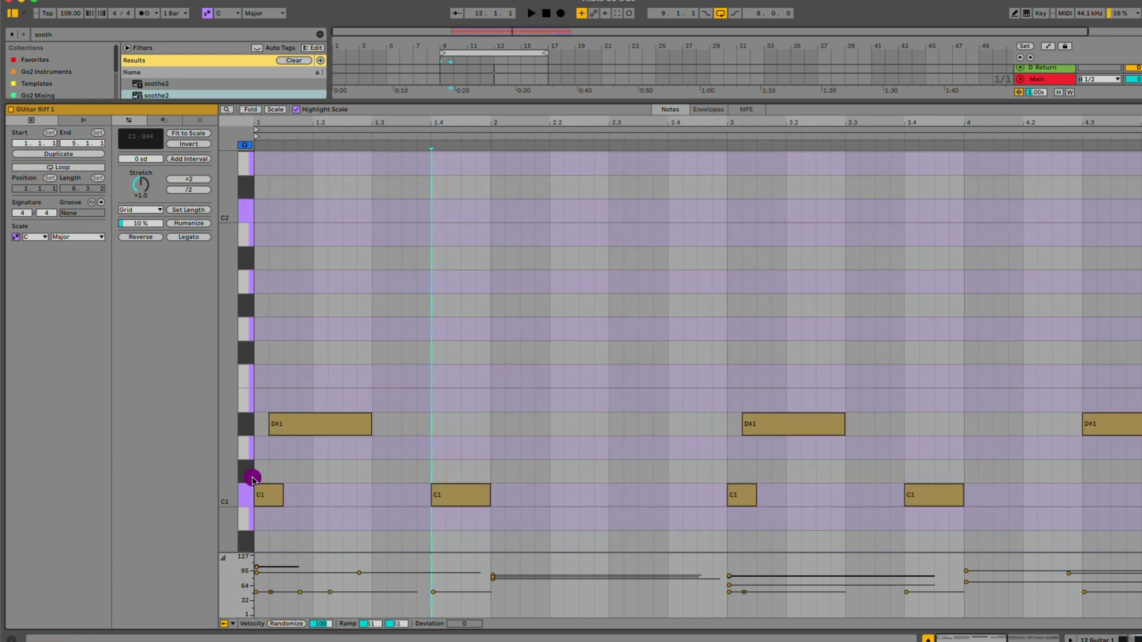
pyautogui.doubleClick(236, 451)
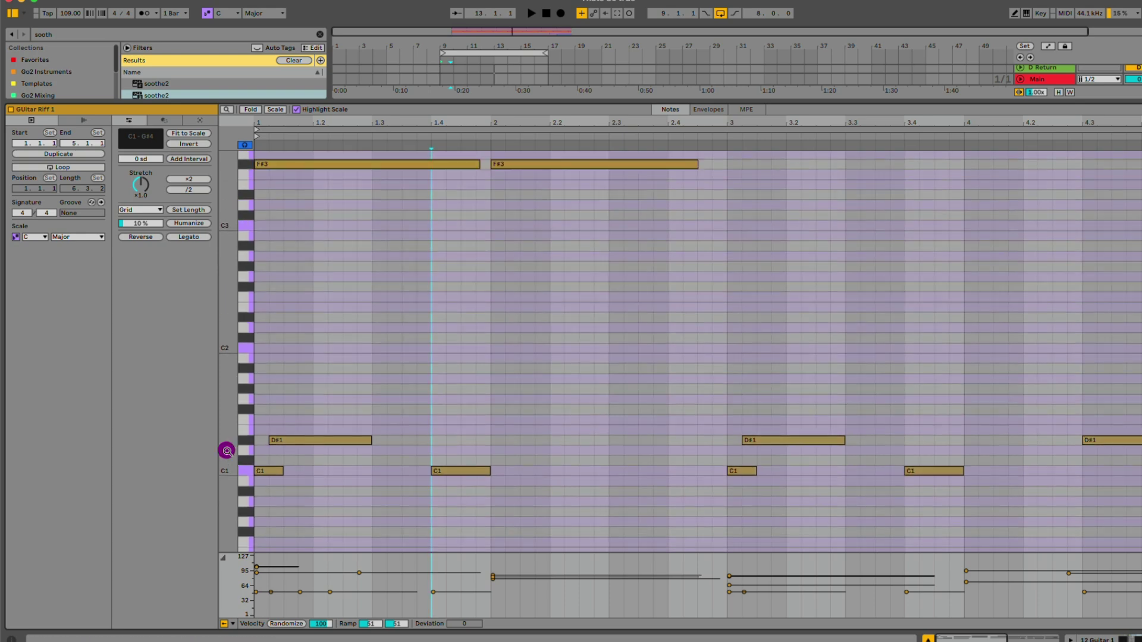
# - Unfold the Muted track and select it to show its device chain, with Guitar 1's Kontakt window closed
pyautogui.hotkey('shift', 'Tab')
pyautogui.click(26, 520)
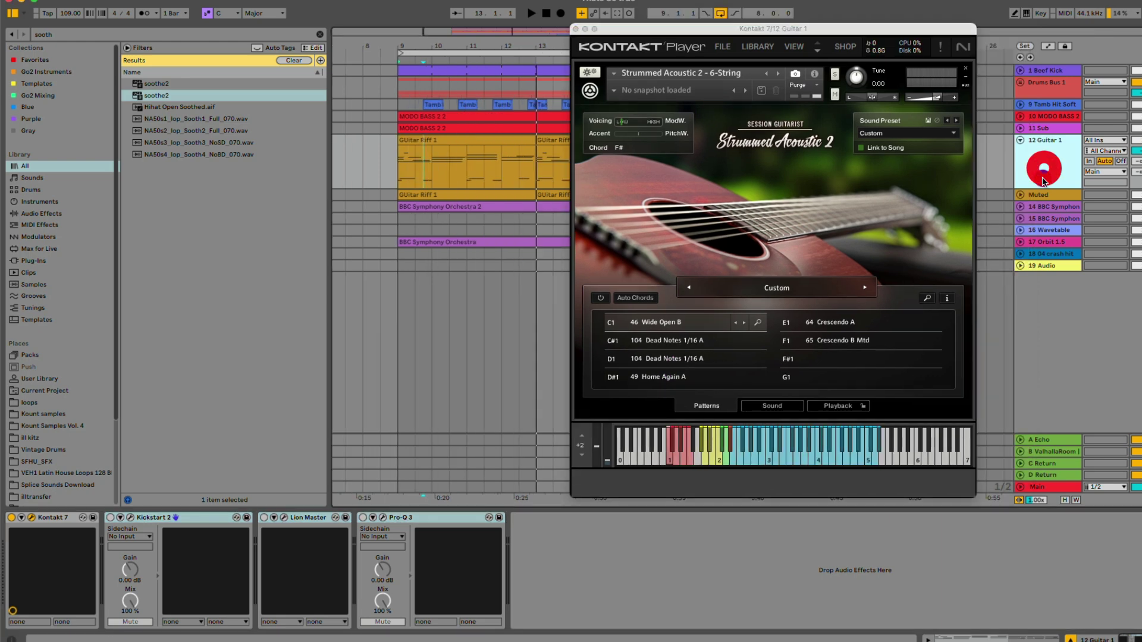
pyautogui.click(1041, 196)
pyautogui.click(1016, 195)
pyautogui.click(1061, 164)
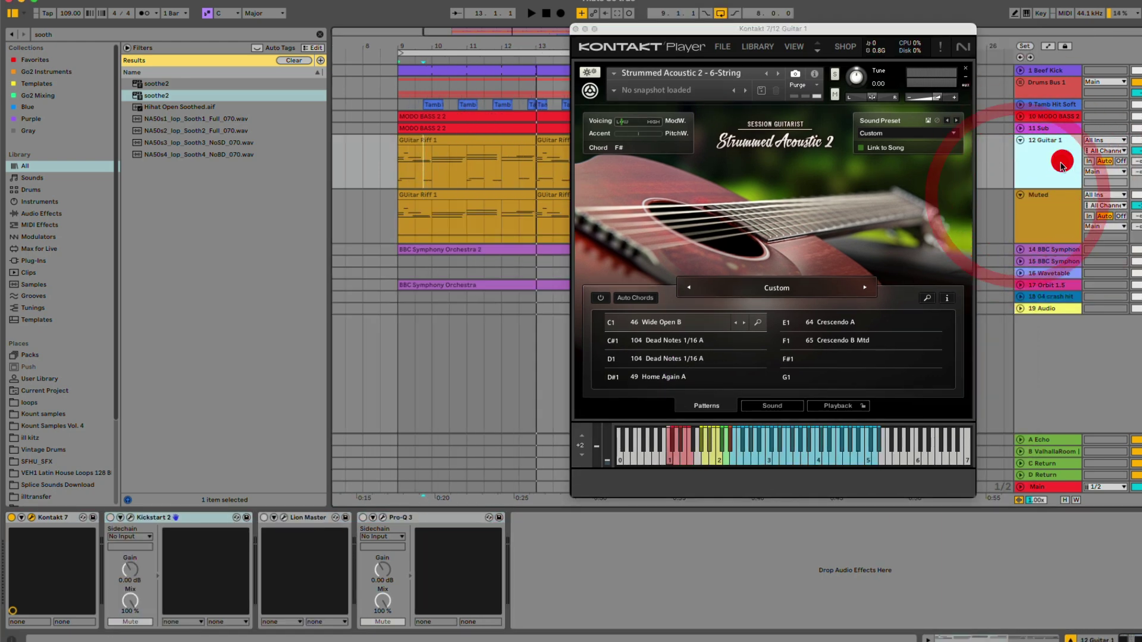
pyautogui.click(1061, 203)
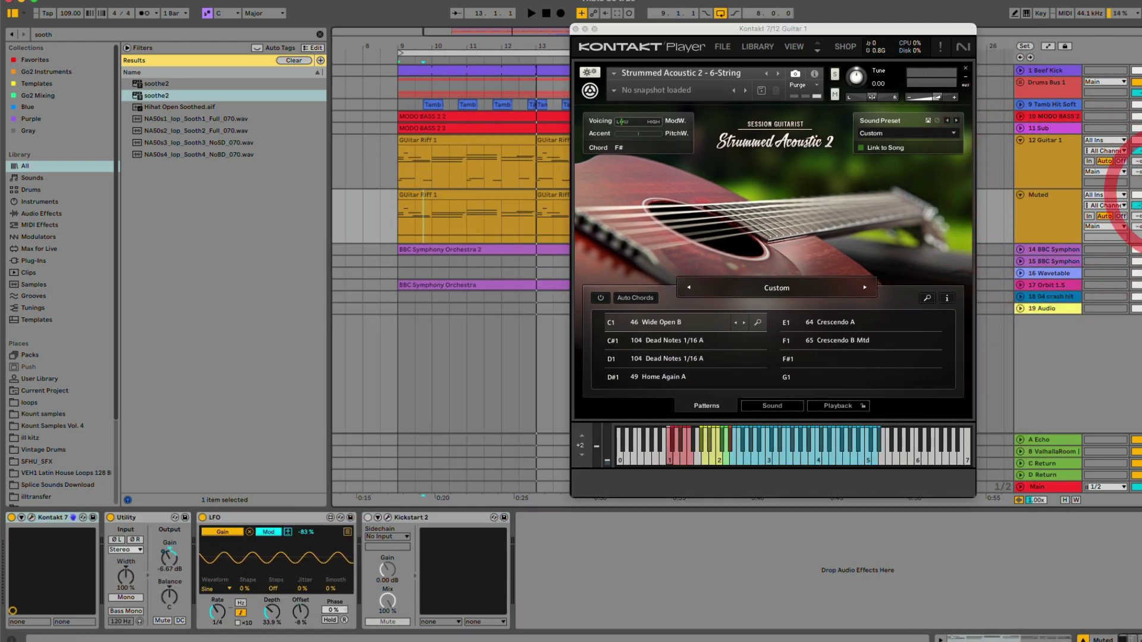
pyautogui.click(1081, 219)
pyautogui.click(576, 29)
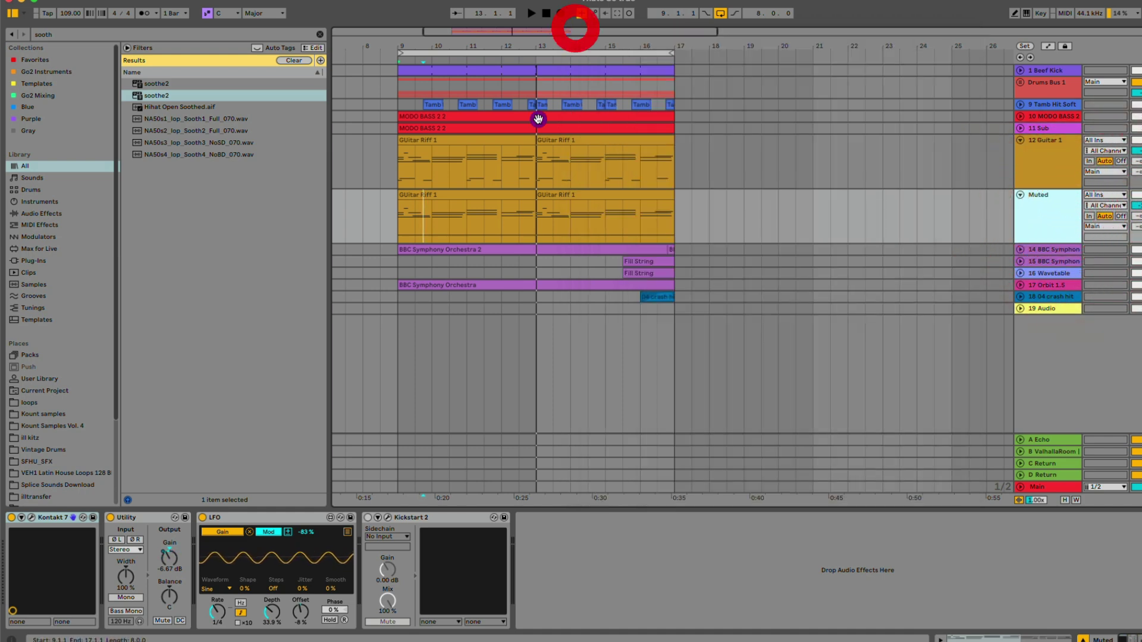
# - Select the first Guitar Riff 1 clip on the Muted track and open that track's Kontakt 7 beside the arrangement
pyautogui.click(448, 191)
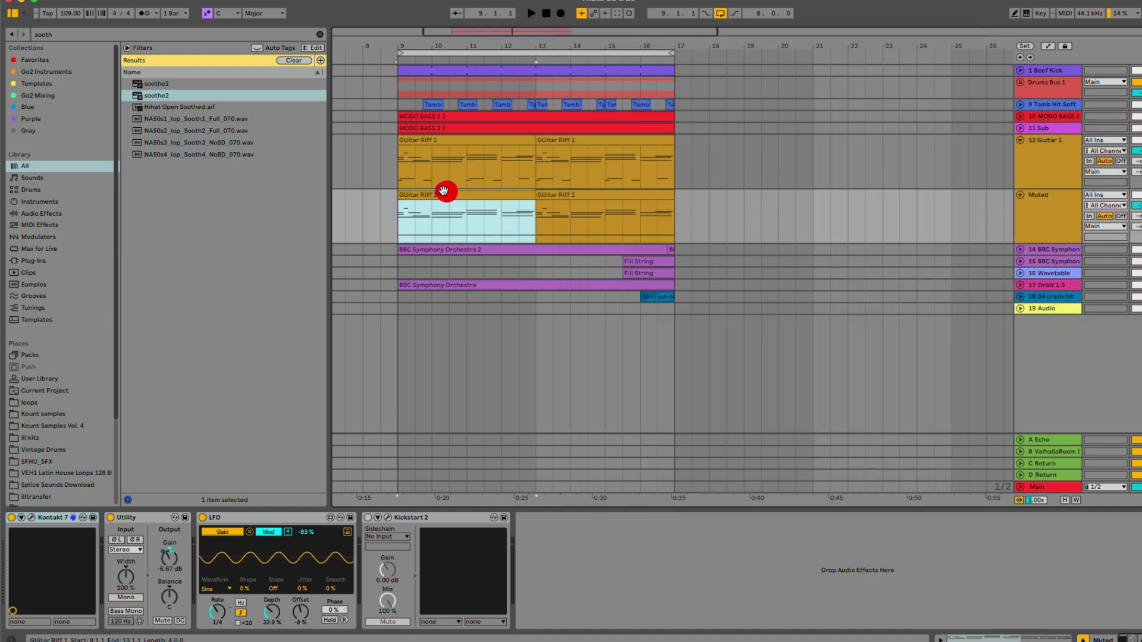
pyautogui.click(30, 517)
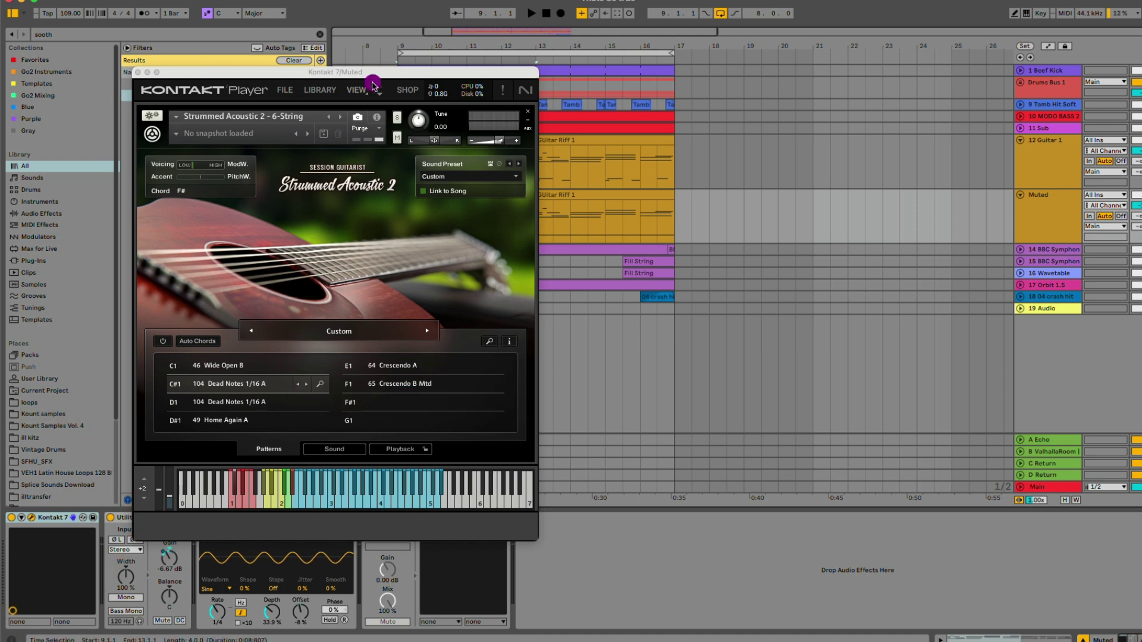
pyautogui.moveTo(373, 86); pyautogui.dragTo(957, 53)
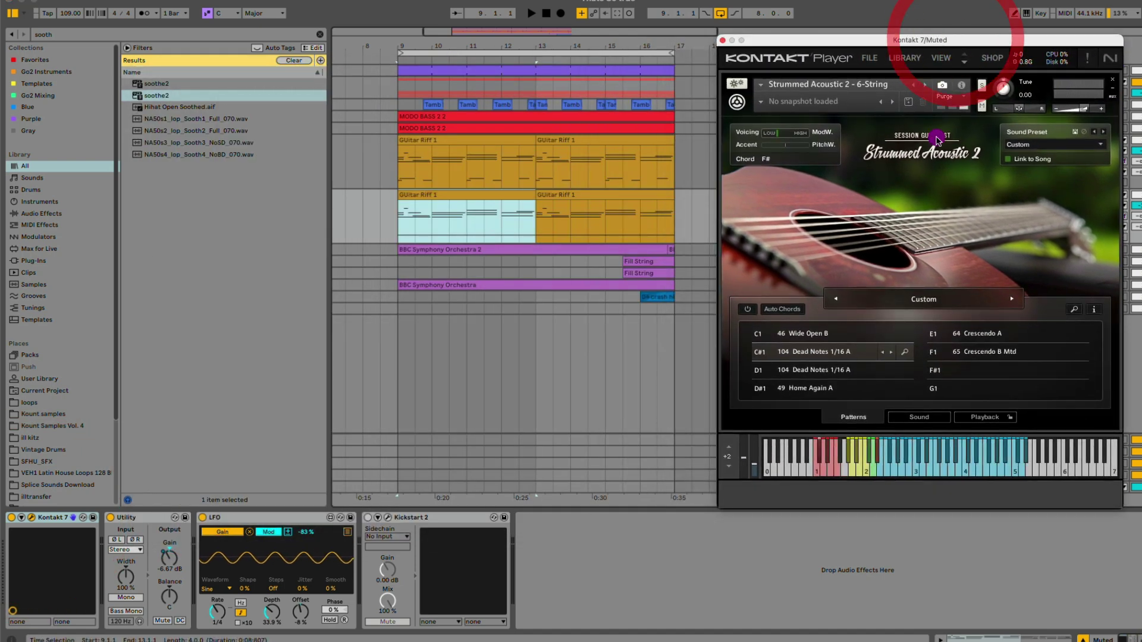
# - Switch between the C#1 and D1 Dead Notes 1/16 A patterns to compare them, ending on D1
pyautogui.click(808, 352)
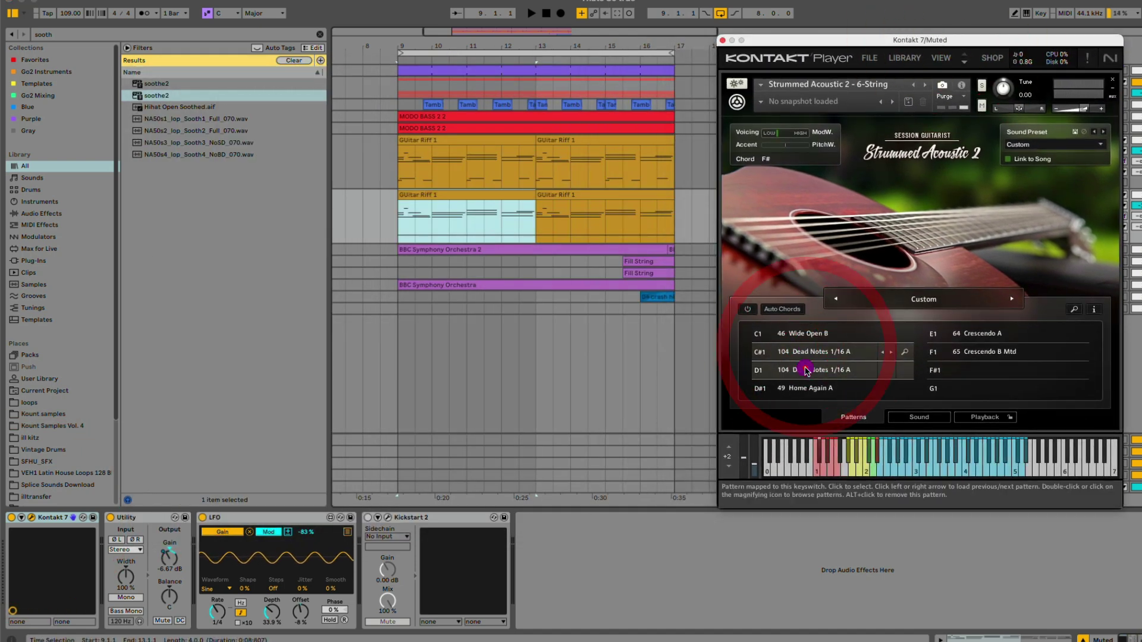
pyautogui.click(807, 372)
pyautogui.click(809, 356)
pyautogui.click(807, 370)
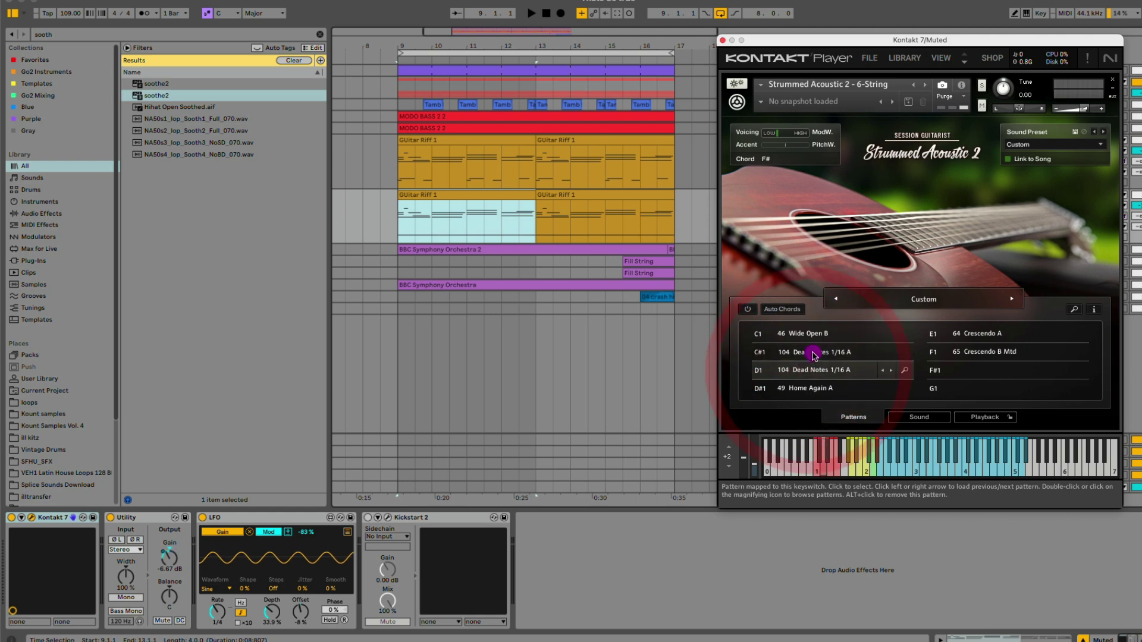
# - Select the C#1 Dead Notes 1/16 A pattern, play the Muted riff clip with its notes open, and return to the arrangement
pyautogui.click(802, 351)
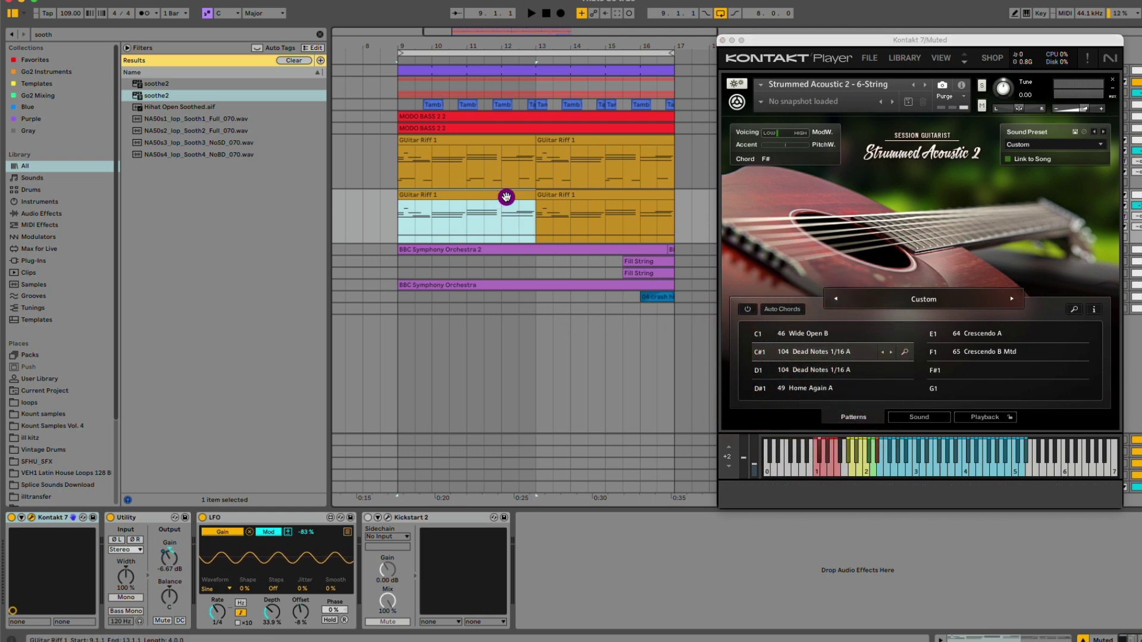
pyautogui.doubleClick(505, 201)
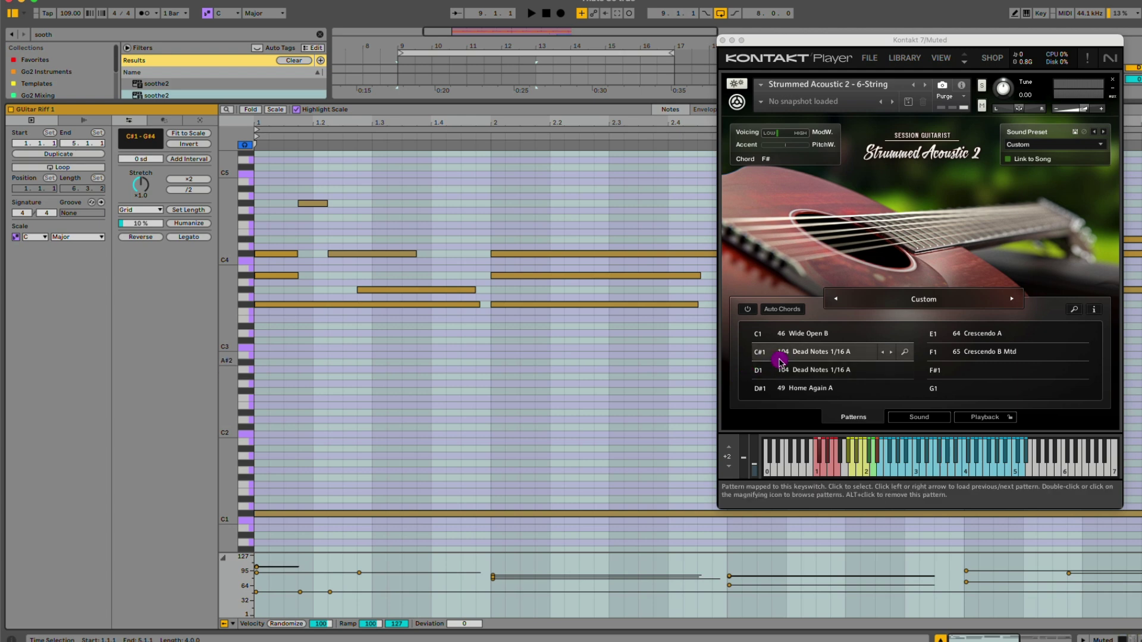
pyautogui.click(423, 430)
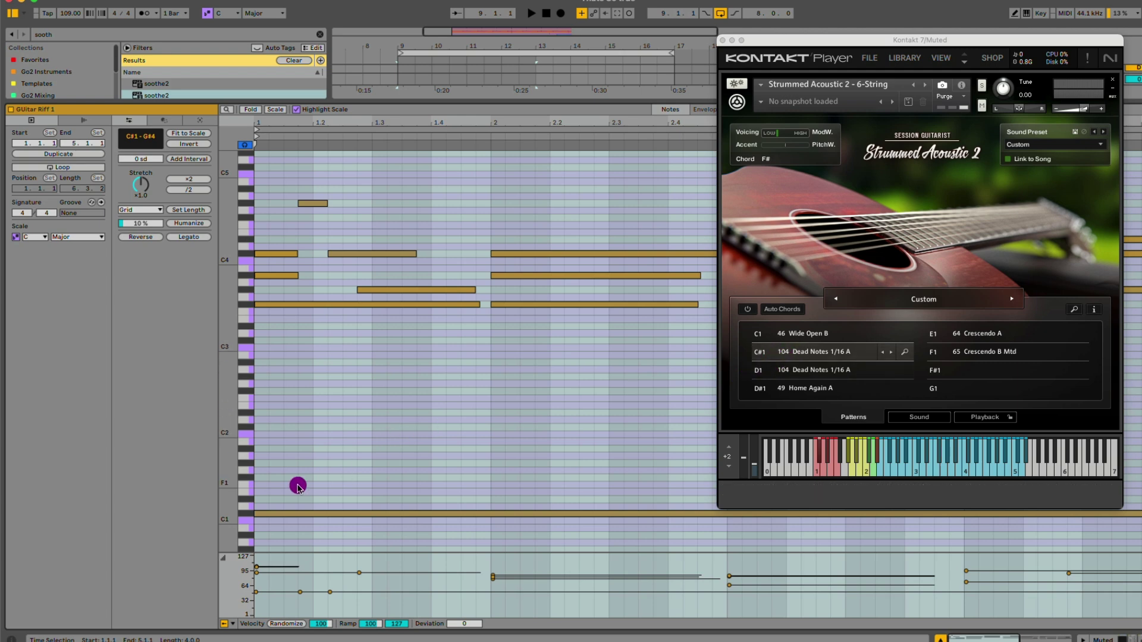
pyautogui.press('space')
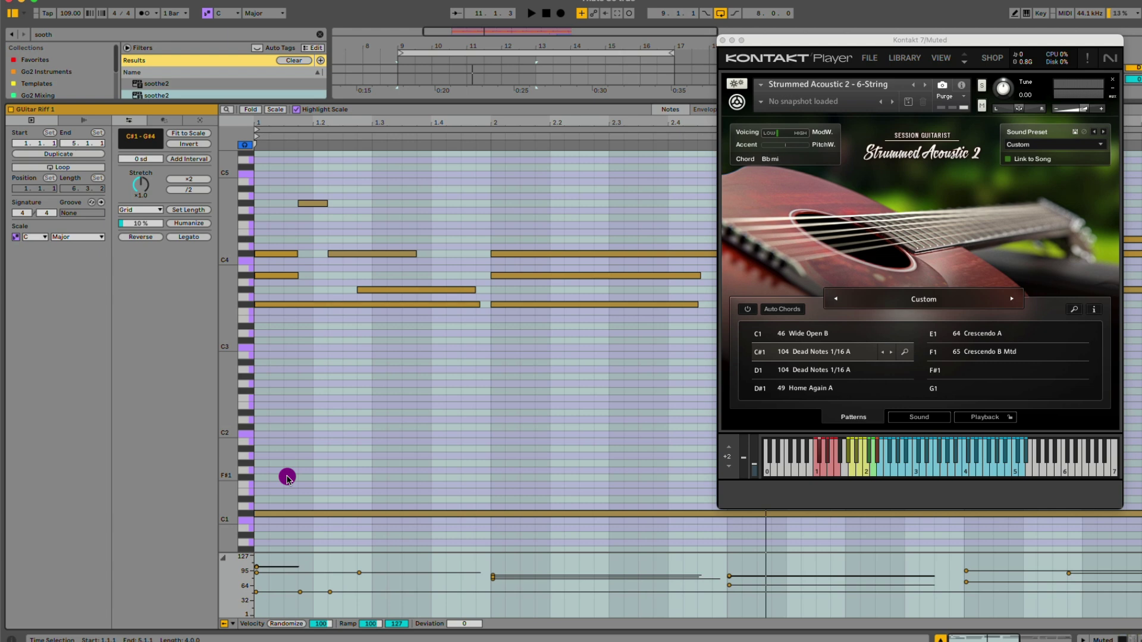
pyautogui.hotkey('shift', 'Tab')
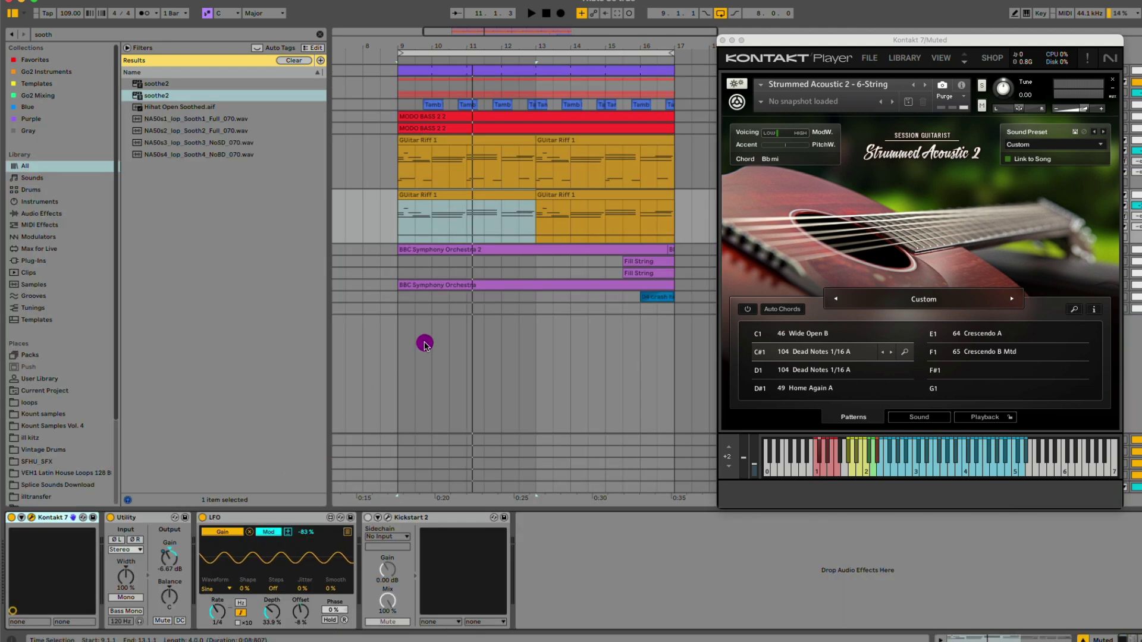
# - Shift the Kontakt window to uncover the track controls, play with Guitar 1 selected, and switch to the Muted track's device chain
pyautogui.moveTo(970, 42); pyautogui.dragTo(930, 36)
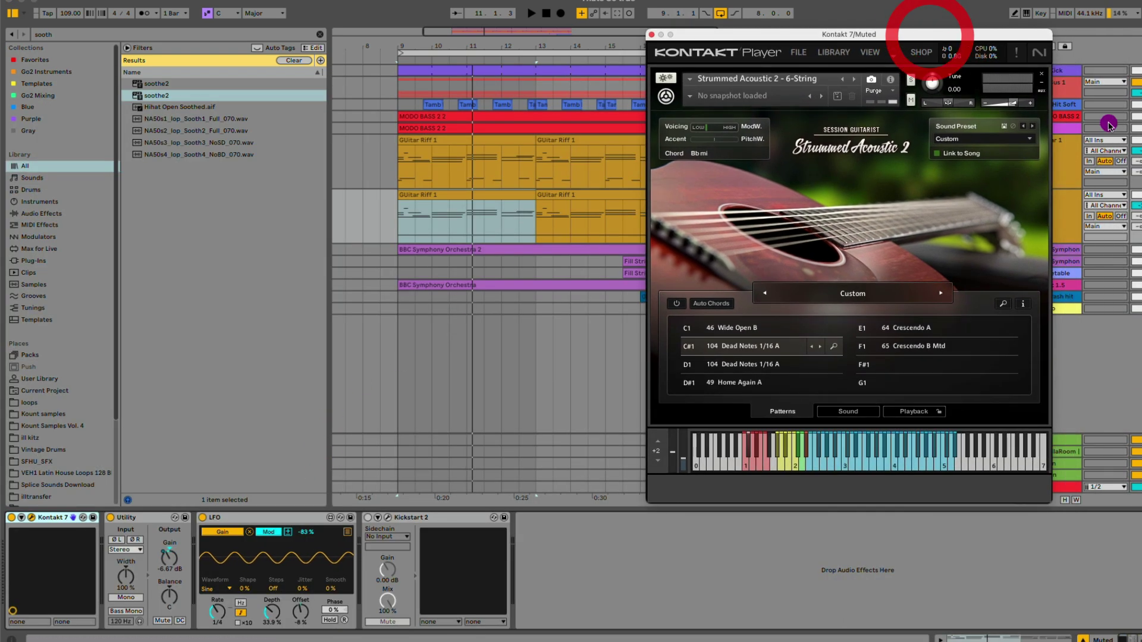
pyautogui.click(1140, 140)
pyautogui.press('space')
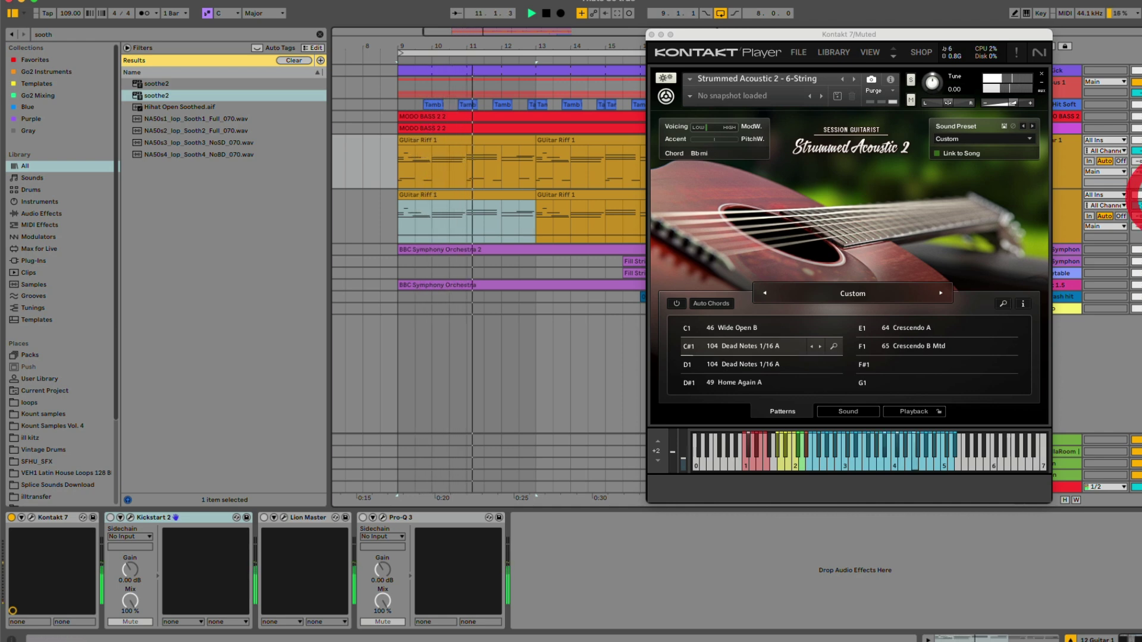
pyautogui.click(1138, 198)
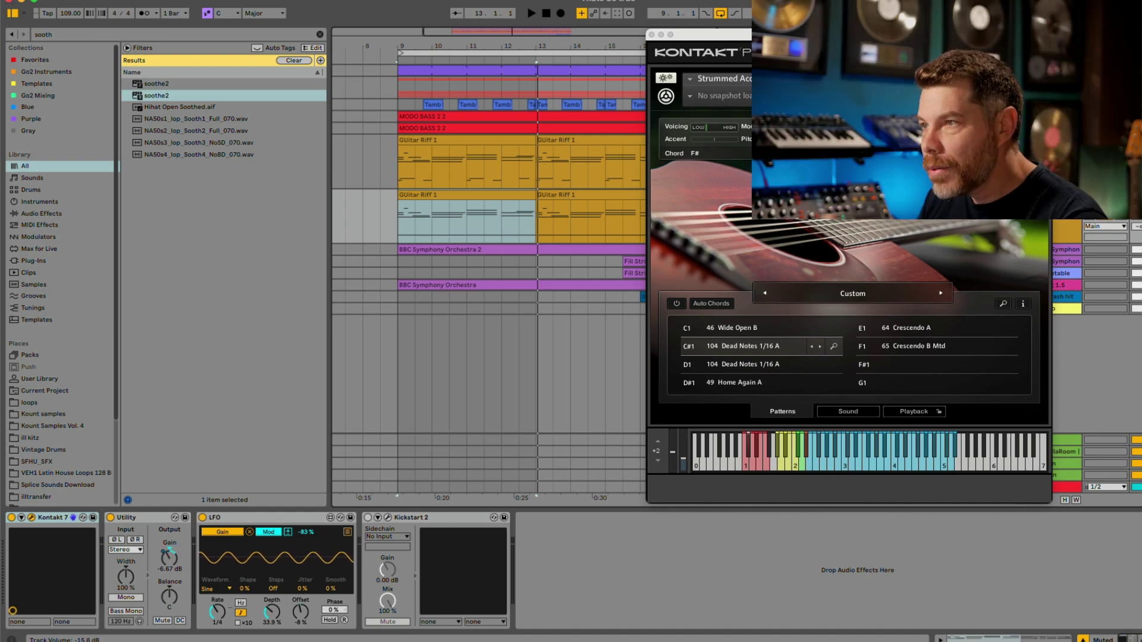
# - Examine the Muted track's LFO and its mapping to the Utility gain
pyautogui.click(286, 517)
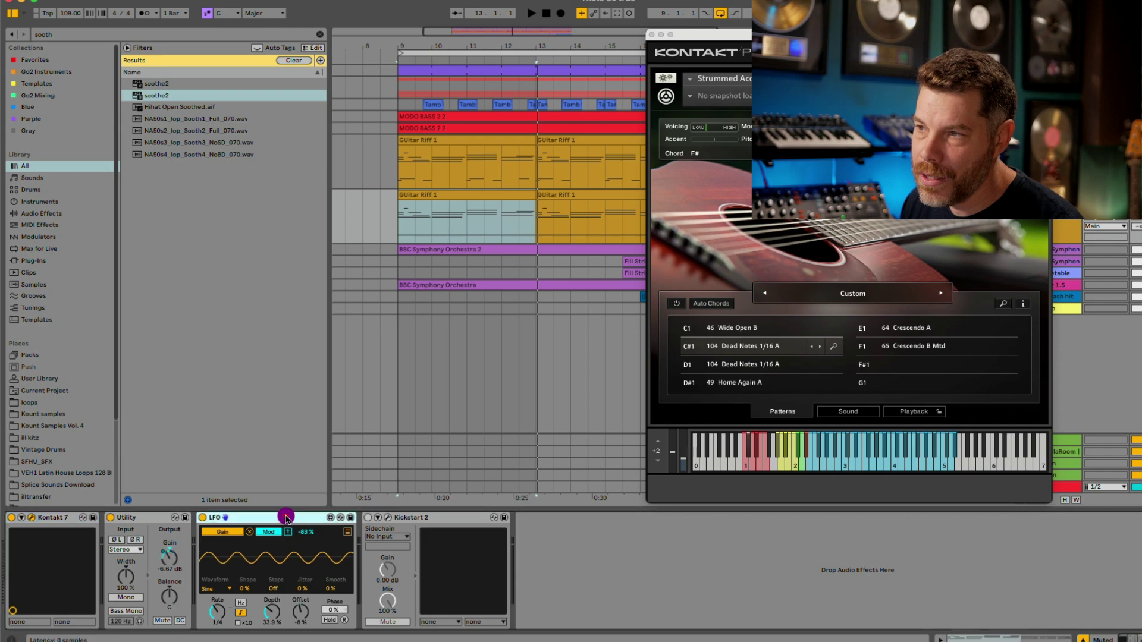
pyautogui.click(149, 518)
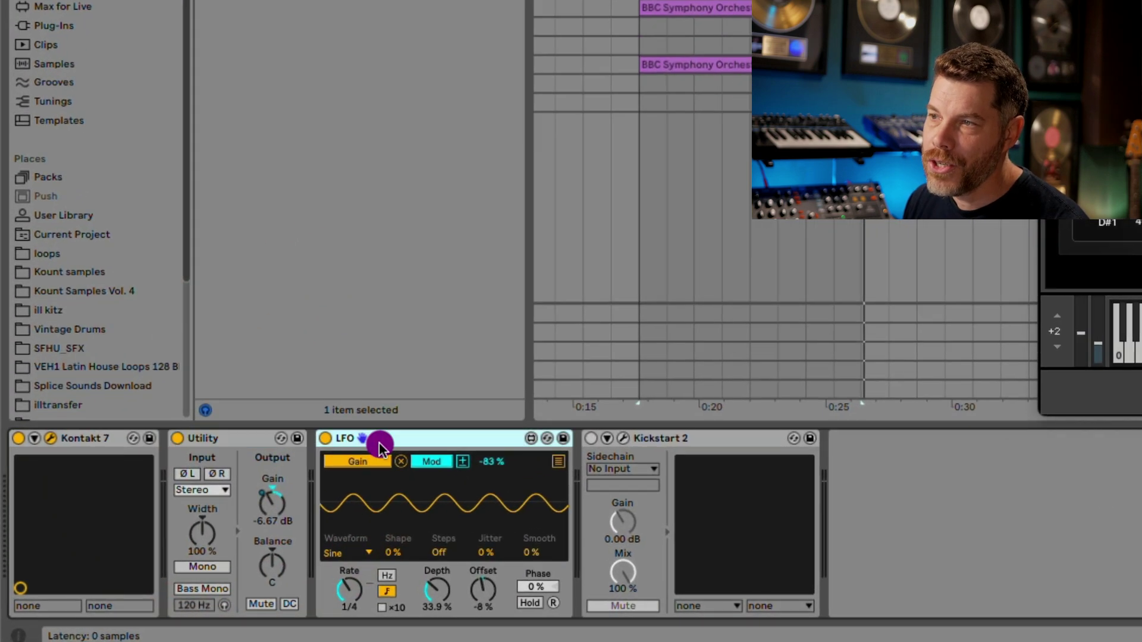
pyautogui.click(251, 510)
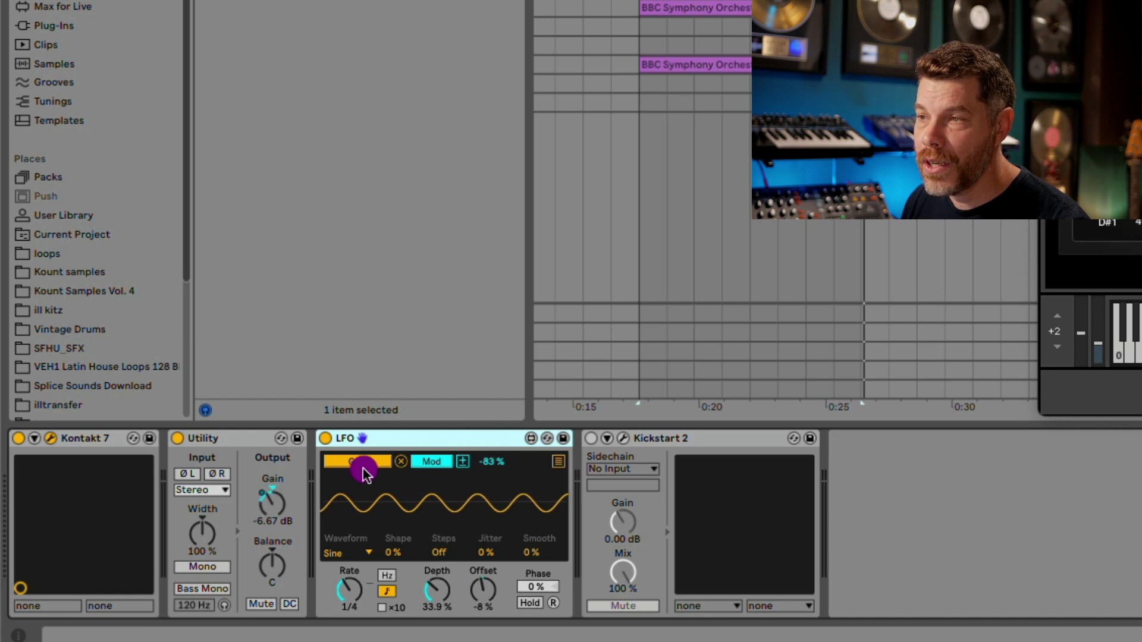
pyautogui.click(269, 511)
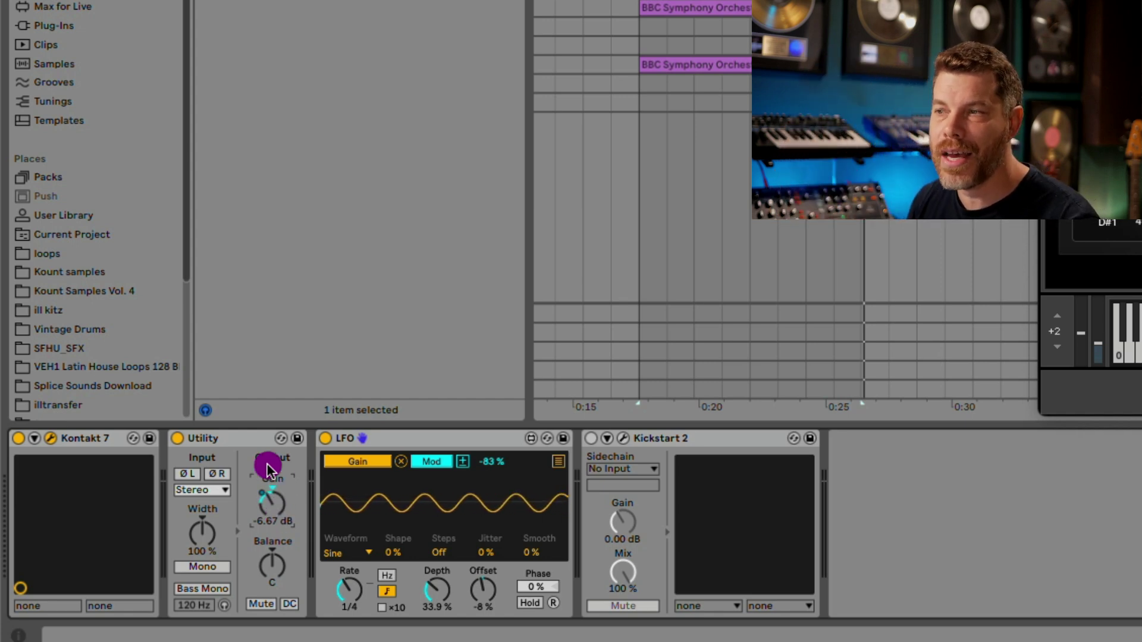
# - Play the Muted guitar with Utility bypassed, and re-enable it to compare the sound with the LFO gain modulation
pyautogui.click(184, 442)
pyautogui.press('space')
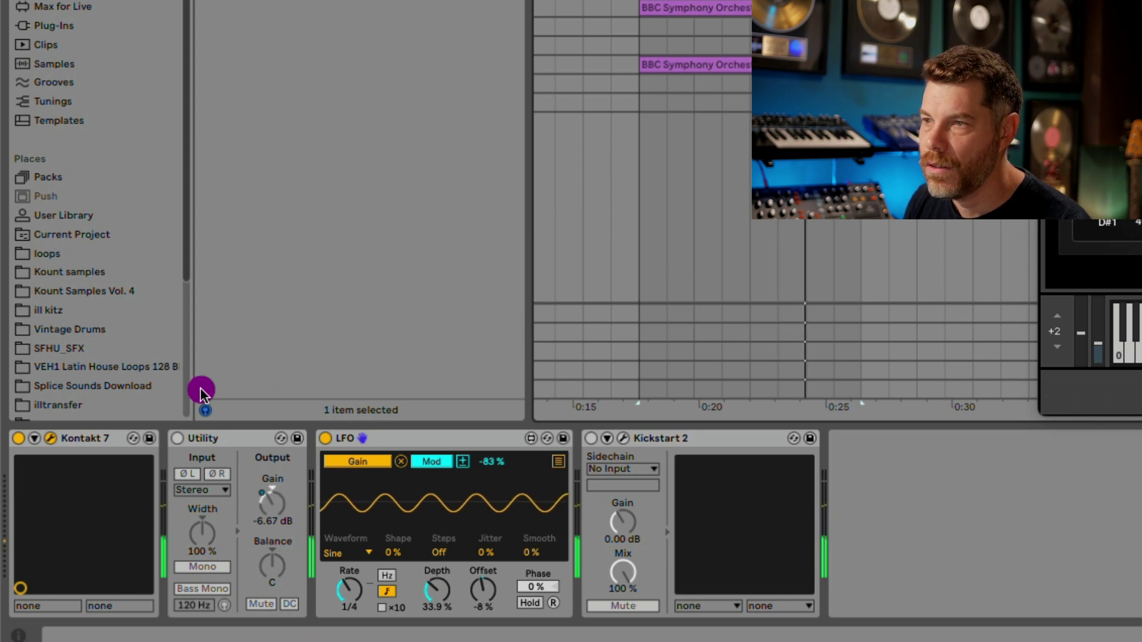
pyautogui.click(178, 440)
pyautogui.click(612, 344)
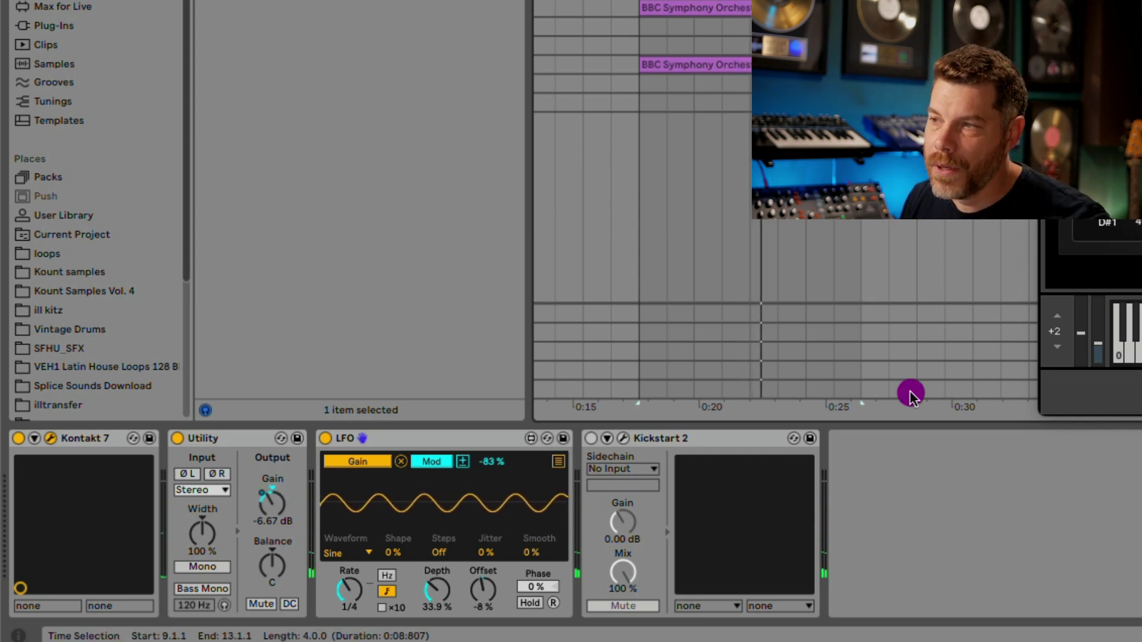
# - Set the LFO Depth to 11.0% on the Muted track and play the part
pyautogui.click(440, 596)
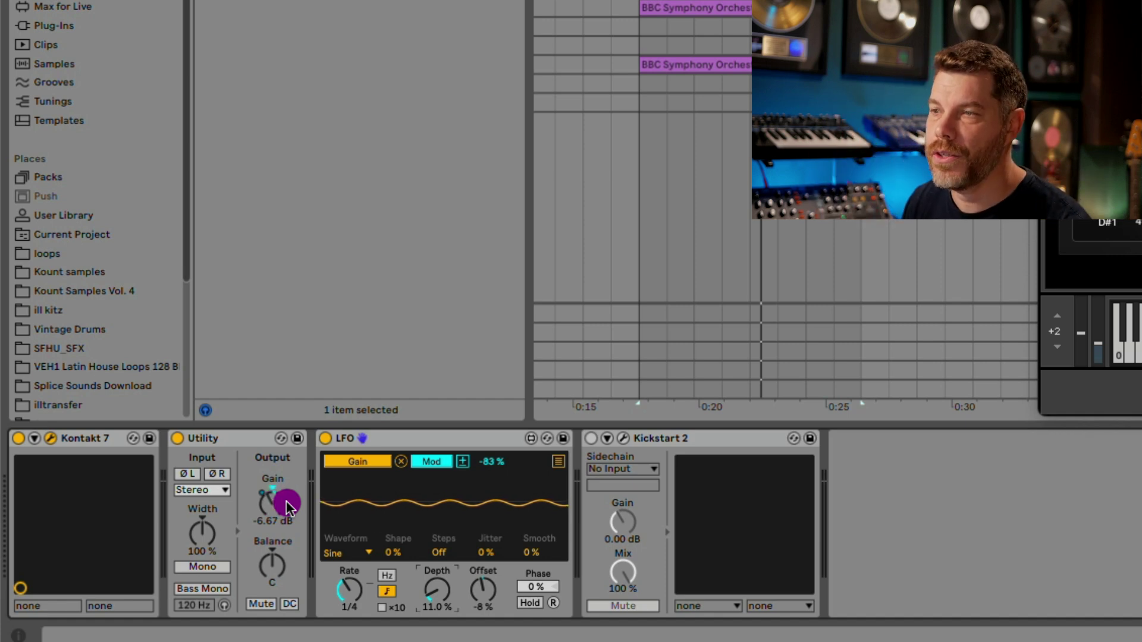
pyautogui.press('space')
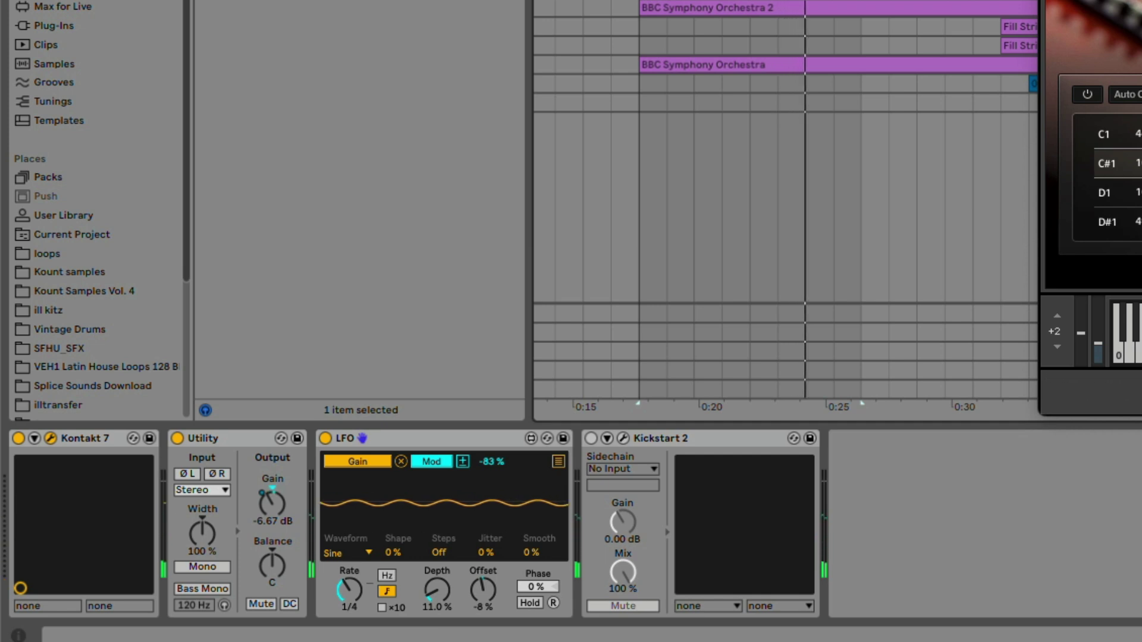
# - Select the Guitar 1 track, glance at Kontakt's Sound page, and close the Muted track's Kontakt window
pyautogui.press('Down')
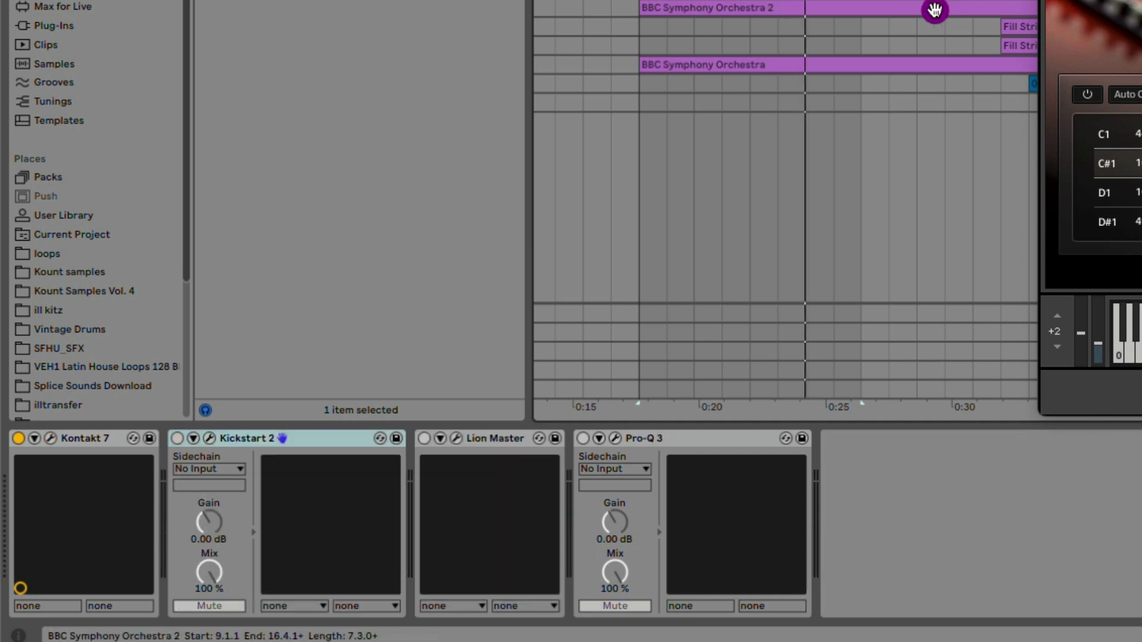
pyautogui.click(1140, 273)
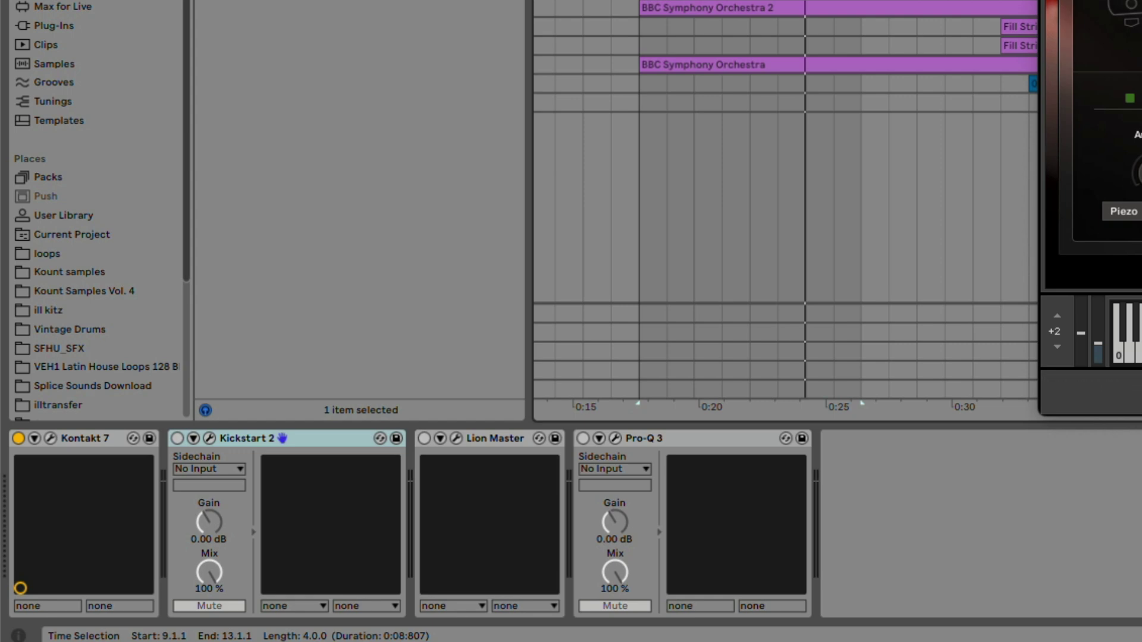
pyautogui.click(1141, 266)
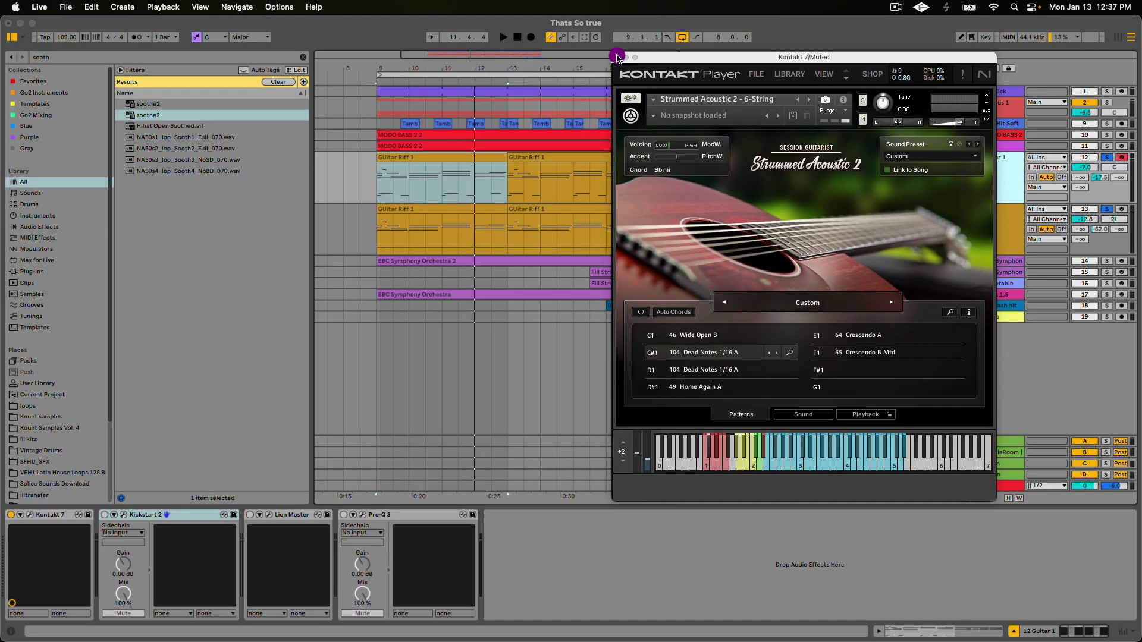
pyautogui.click(617, 56)
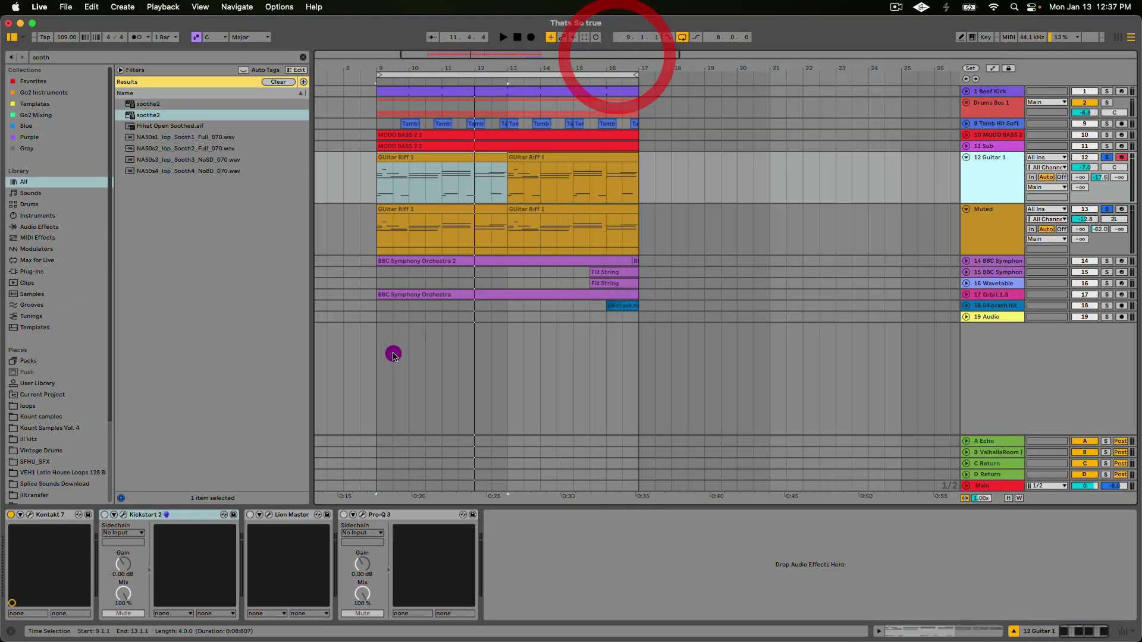
# - Turn on Kickstart 2 on Guitar 1, place its open window clear of the clips, and play the sidechained guitar
pyautogui.click(159, 517)
pyautogui.click(104, 516)
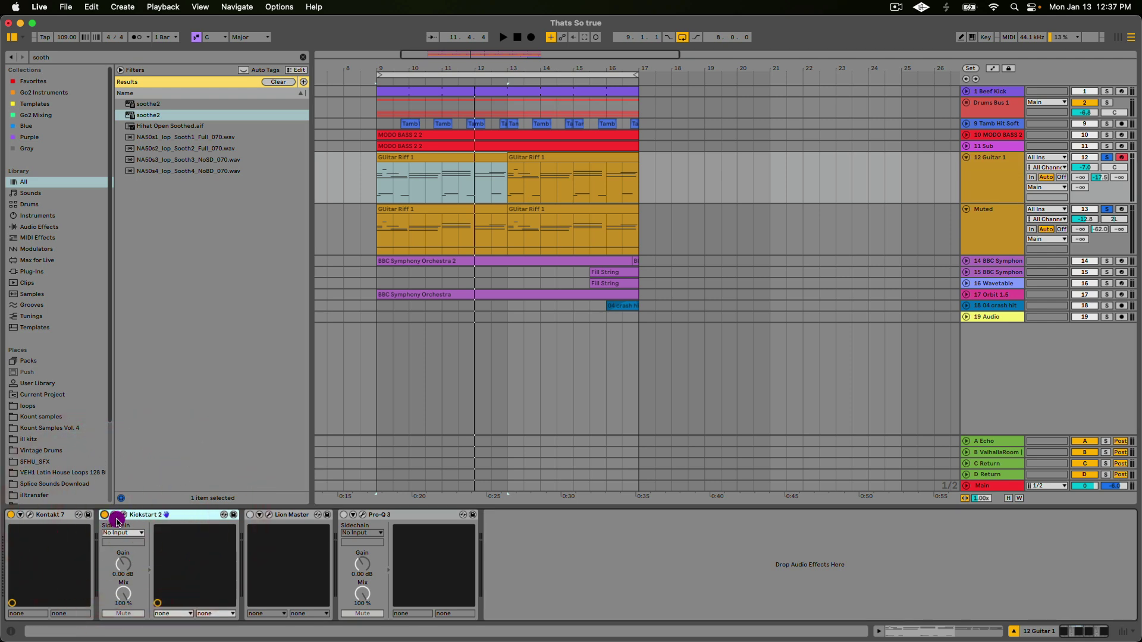
pyautogui.click(124, 515)
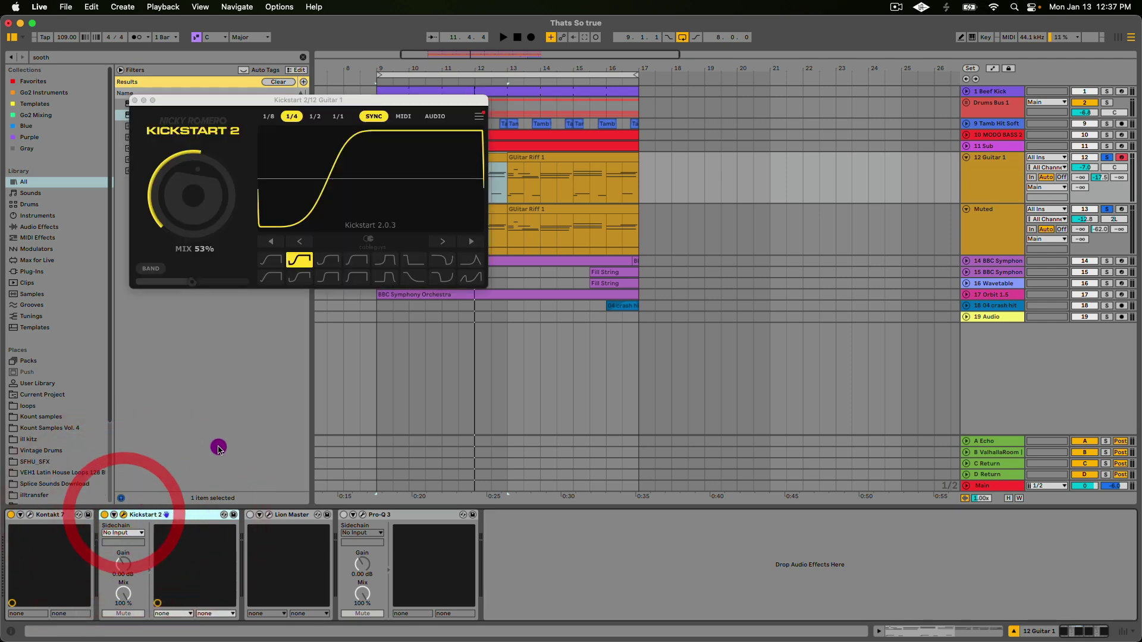
pyautogui.click(207, 214)
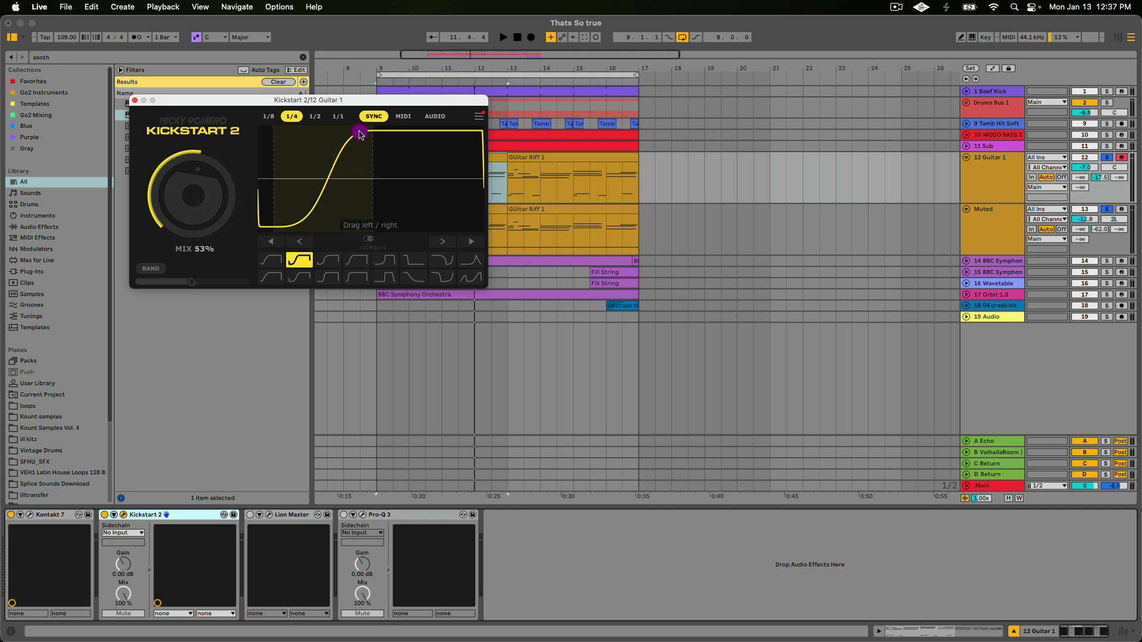
pyautogui.press('space')
pyautogui.moveTo(359, 133); pyautogui.dragTo(851, 84)
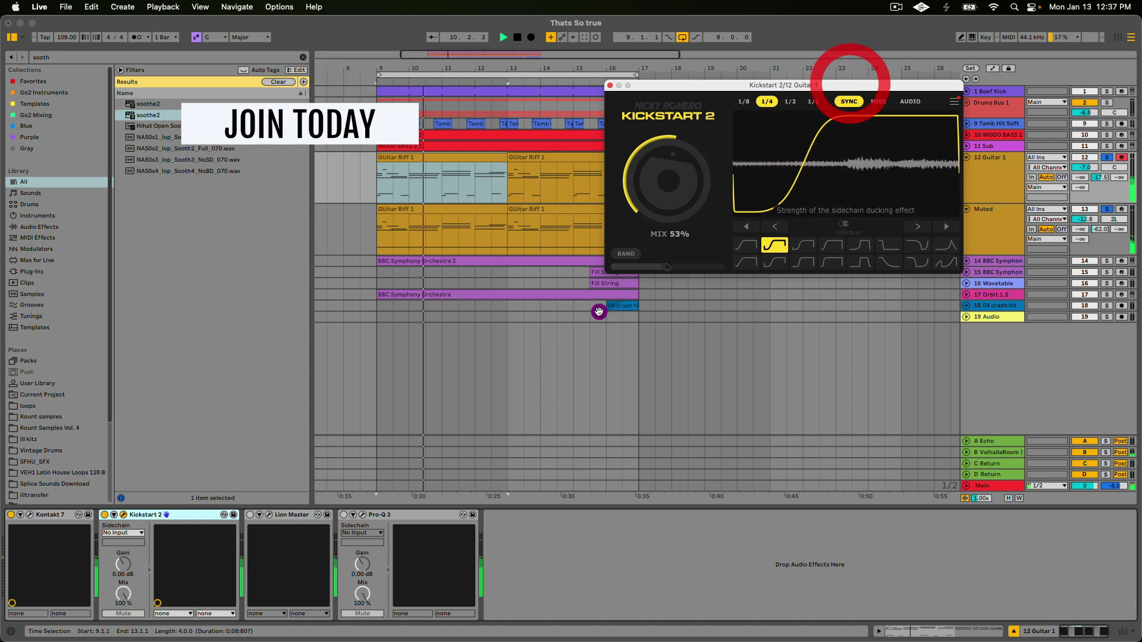
pyautogui.press('space')
# - Turn on Lion Master on Guitar 1, reposition its window, and check its saturation, HF gain and width controls
pyautogui.click(269, 515)
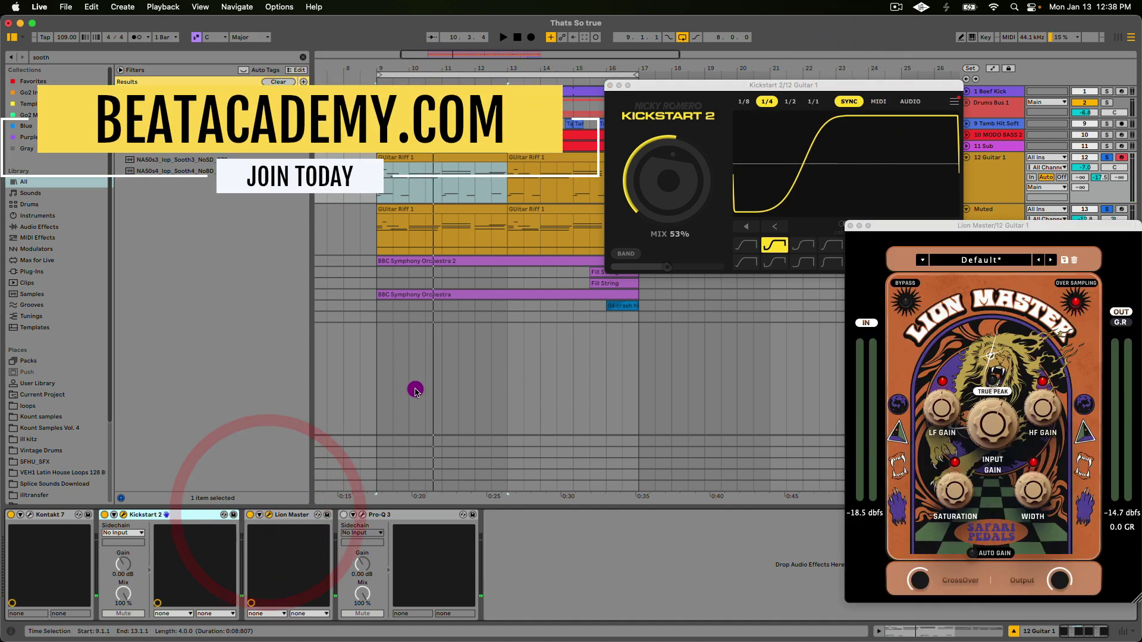
pyautogui.moveTo(946, 226); pyautogui.dragTo(752, 247)
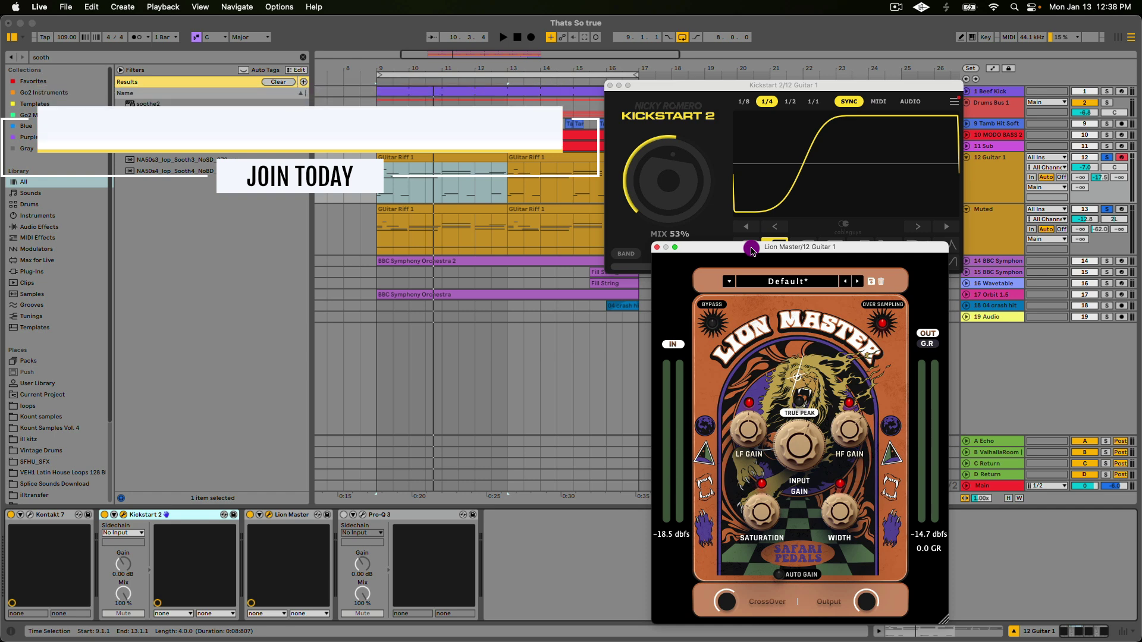
pyautogui.moveTo(787, 452)
pyautogui.moveTo(767, 527)
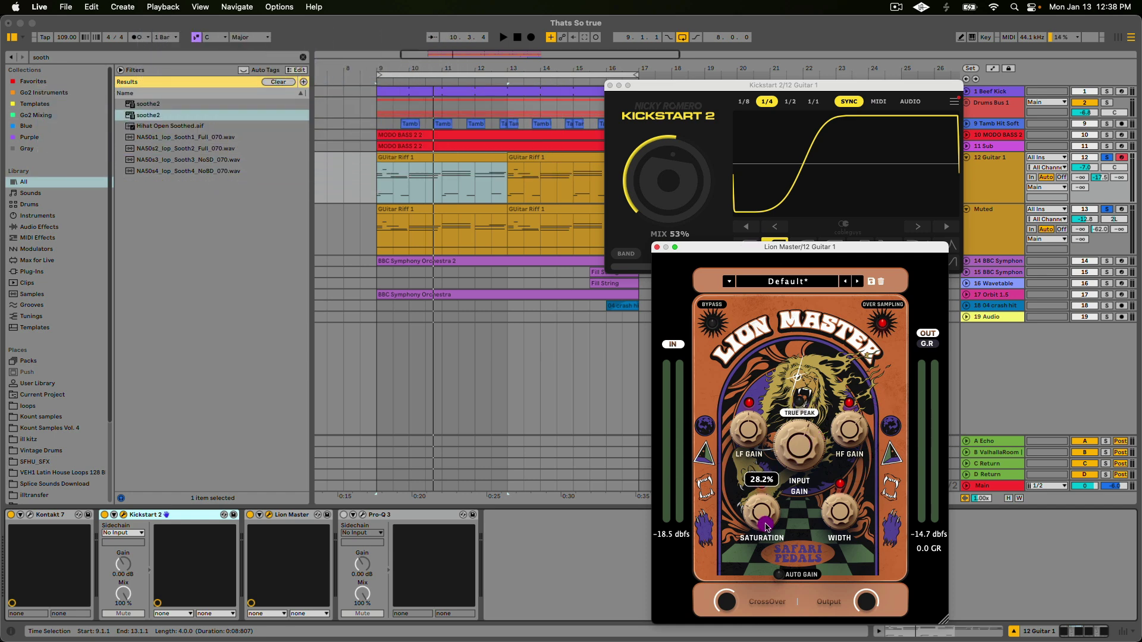
pyautogui.moveTo(857, 439)
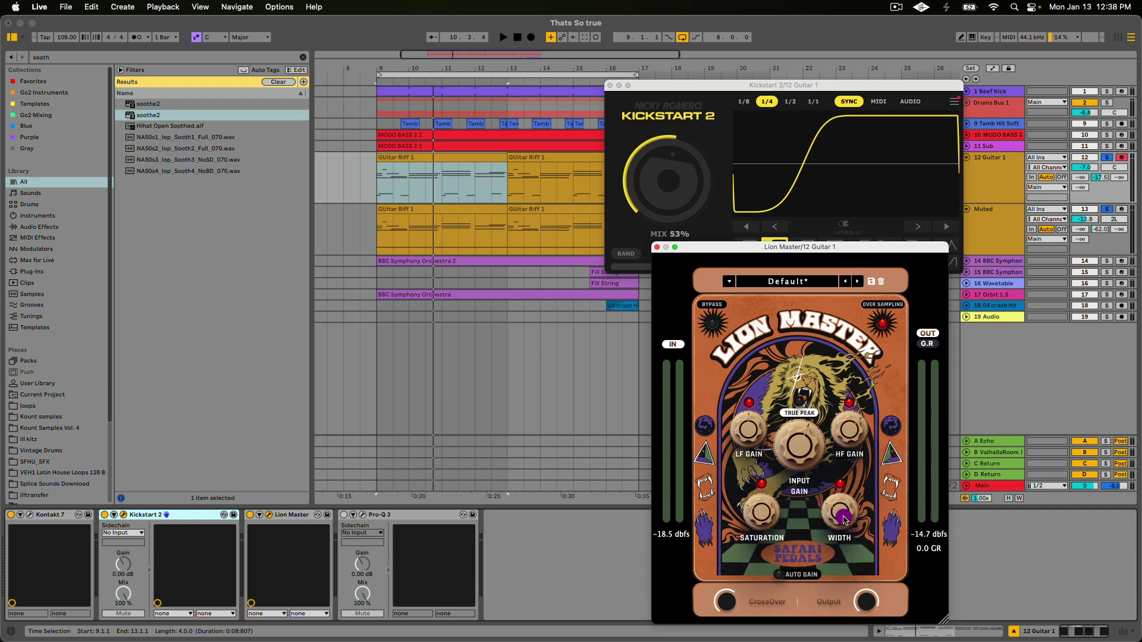
# - Play the guitars while bypassing and re-enabling Lion Master to compare the sound, and stop playback
pyautogui.press('space')
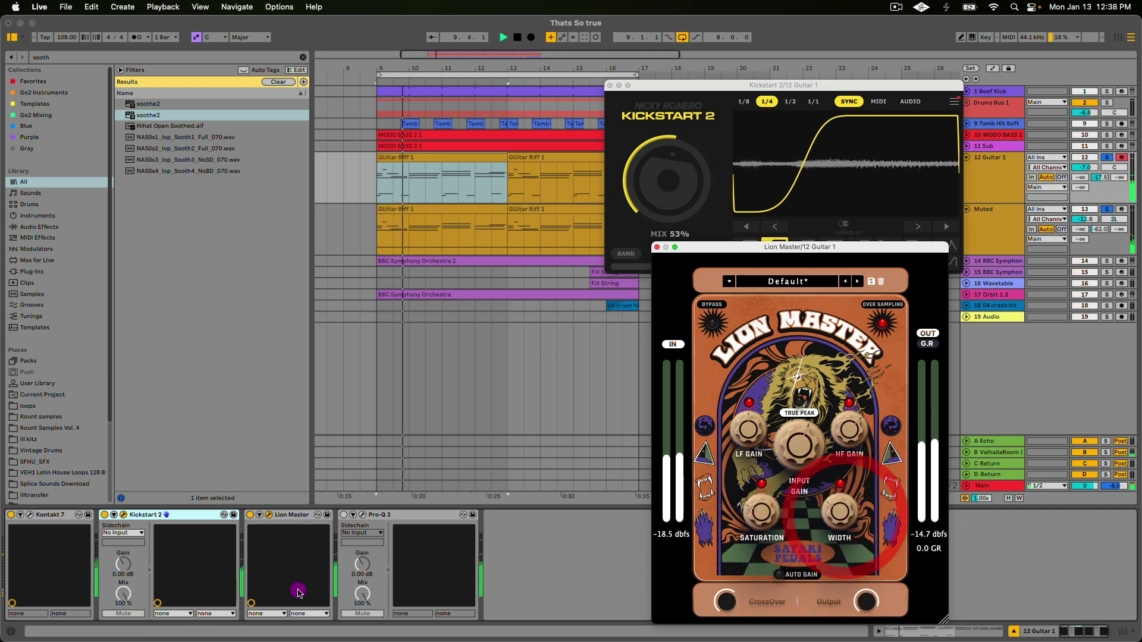
pyautogui.click(252, 515)
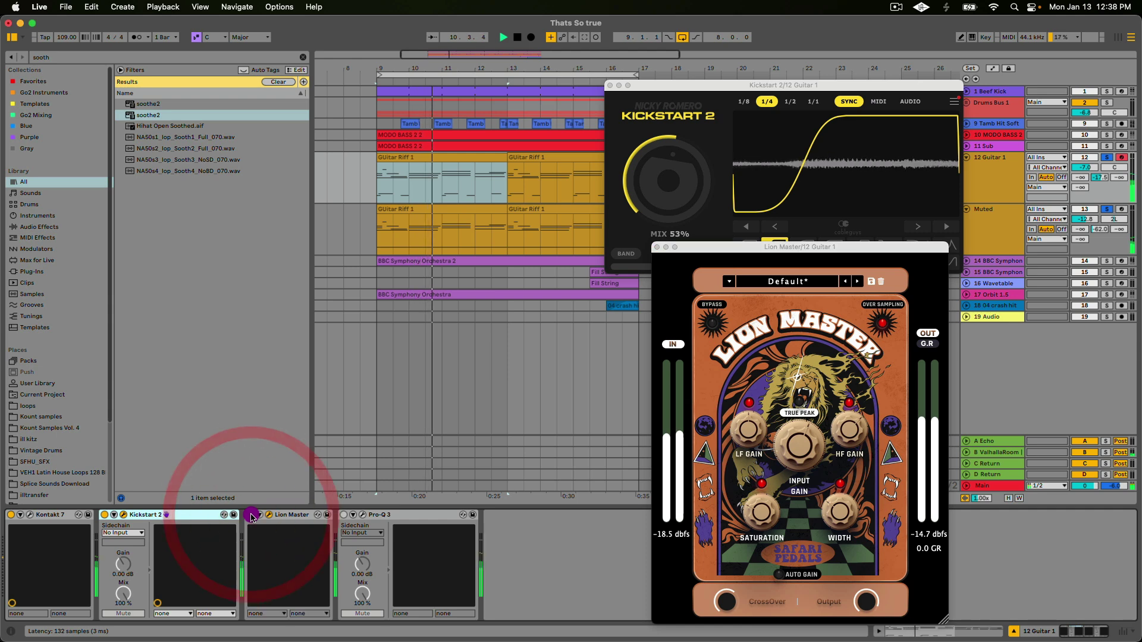
pyautogui.click(251, 516)
pyautogui.press('space')
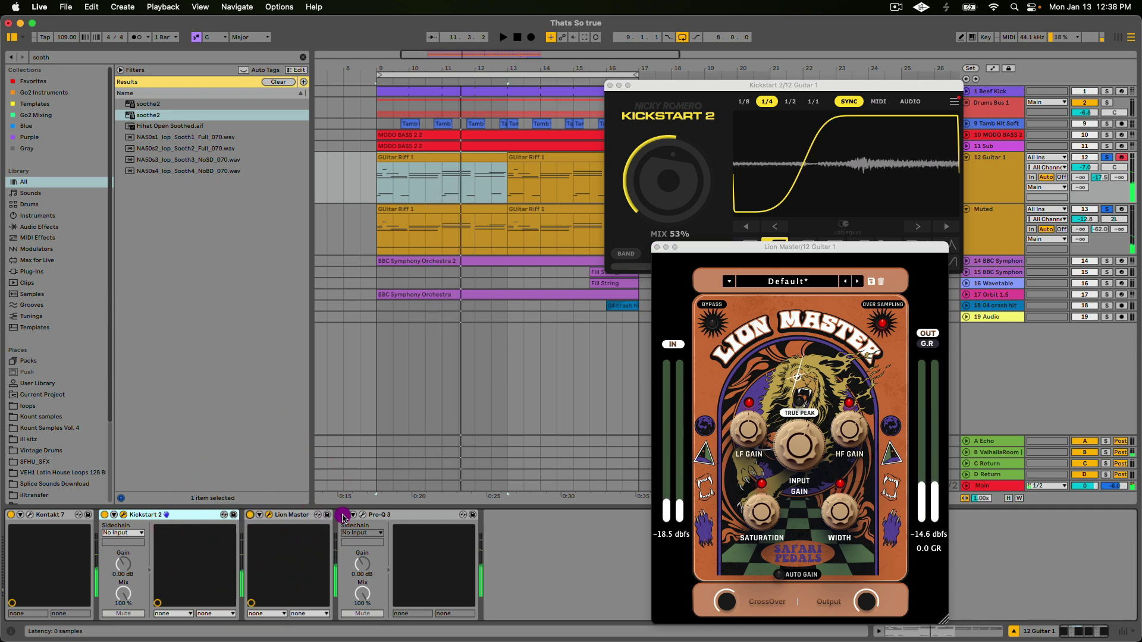
# - Turn on Pro-Q 3 on Guitar 1, view its EQ curve during playback, and close the Pro-Q 3 and Kickstart 2 windows
pyautogui.click(344, 515)
pyautogui.click(363, 514)
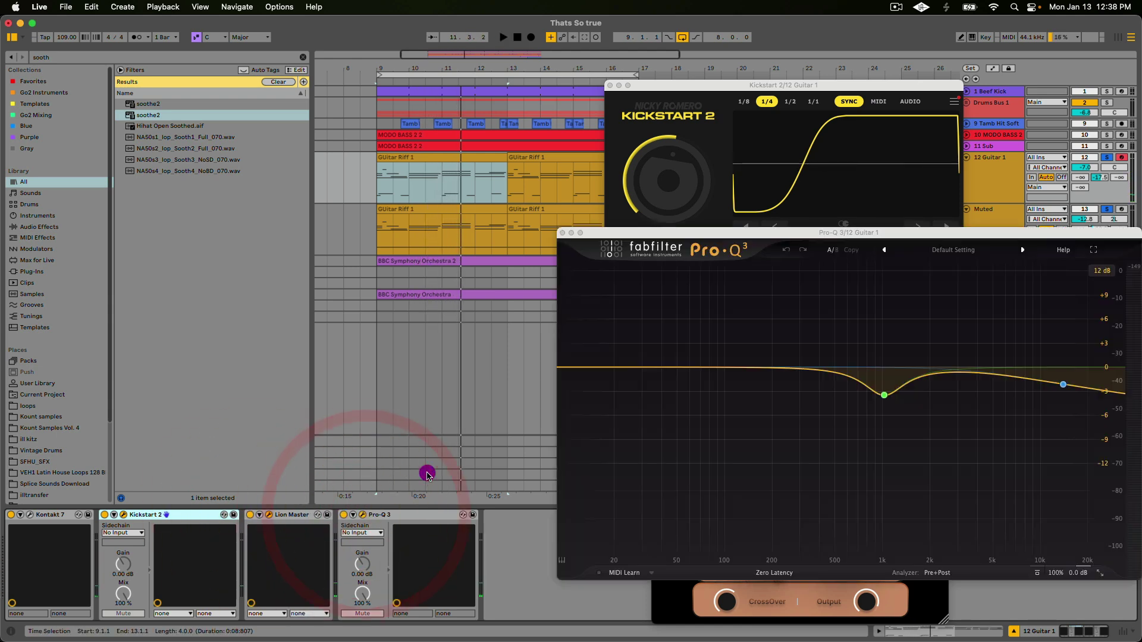
pyautogui.press('space')
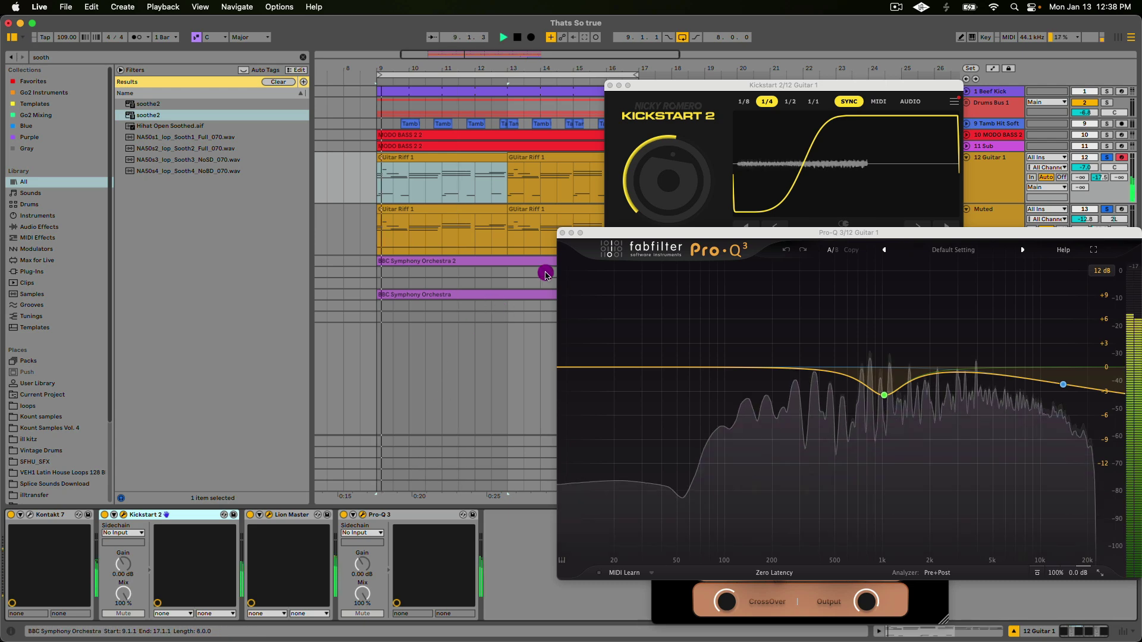
pyautogui.click(563, 233)
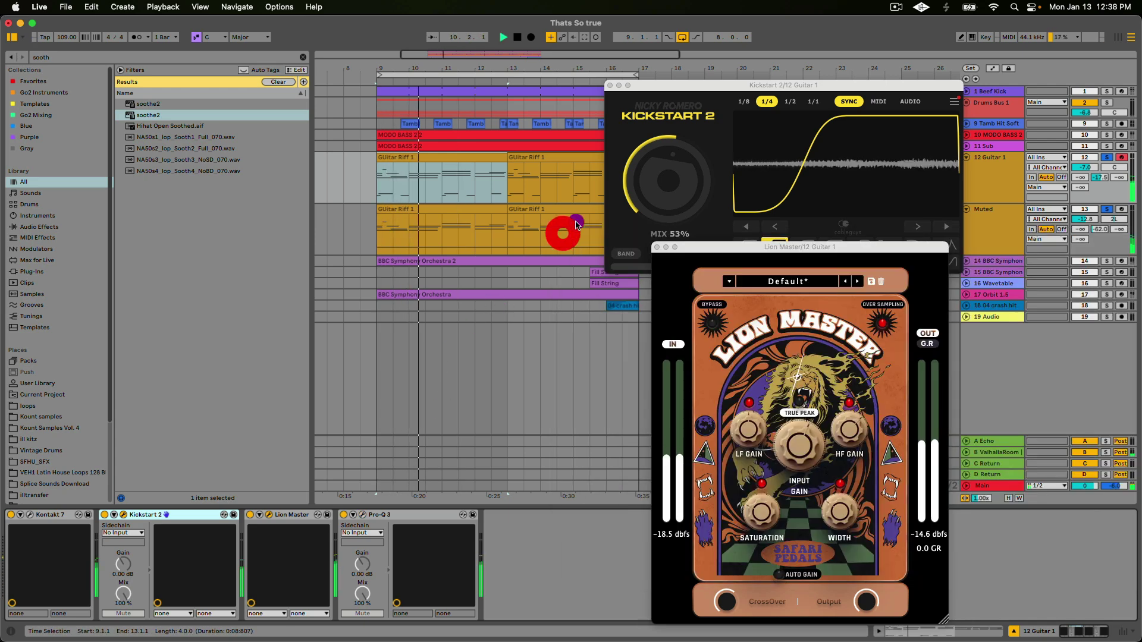
pyautogui.click(612, 86)
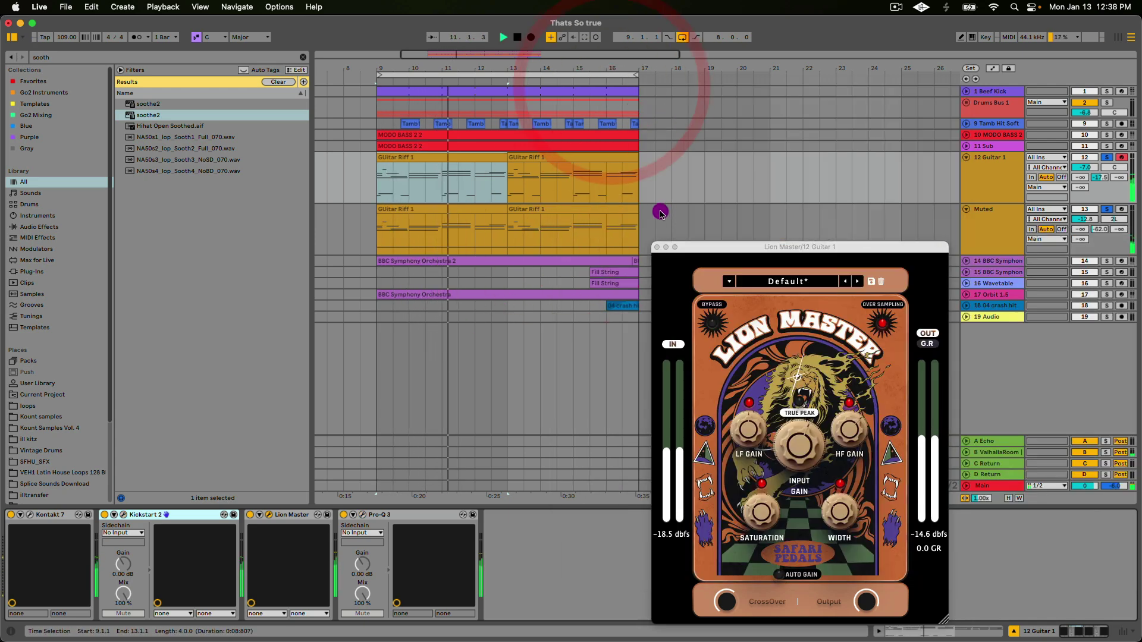
# - Close the Lion Master window and take Guitar 1 out of solo
pyautogui.click(657, 247)
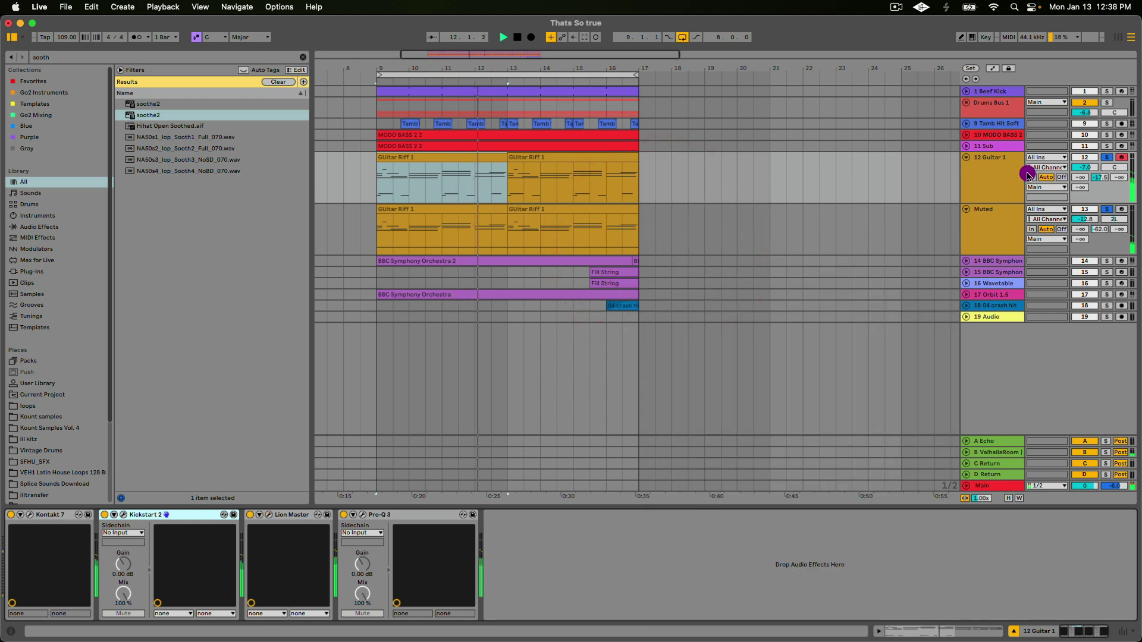
pyautogui.click(1105, 159)
pyautogui.click(738, 189)
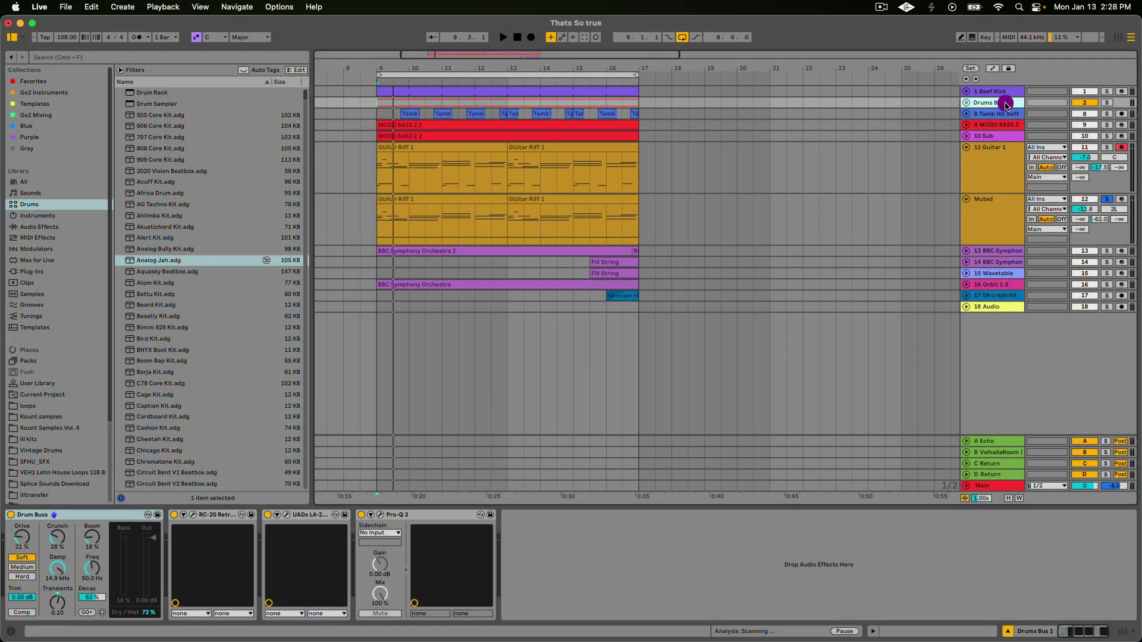
# - Unfold Drums Bus 1, view the Black Room kit in the Addictive Drums 2 plugin on track 3, and close its window
pyautogui.click(1001, 113)
pyautogui.click(966, 102)
pyautogui.click(987, 153)
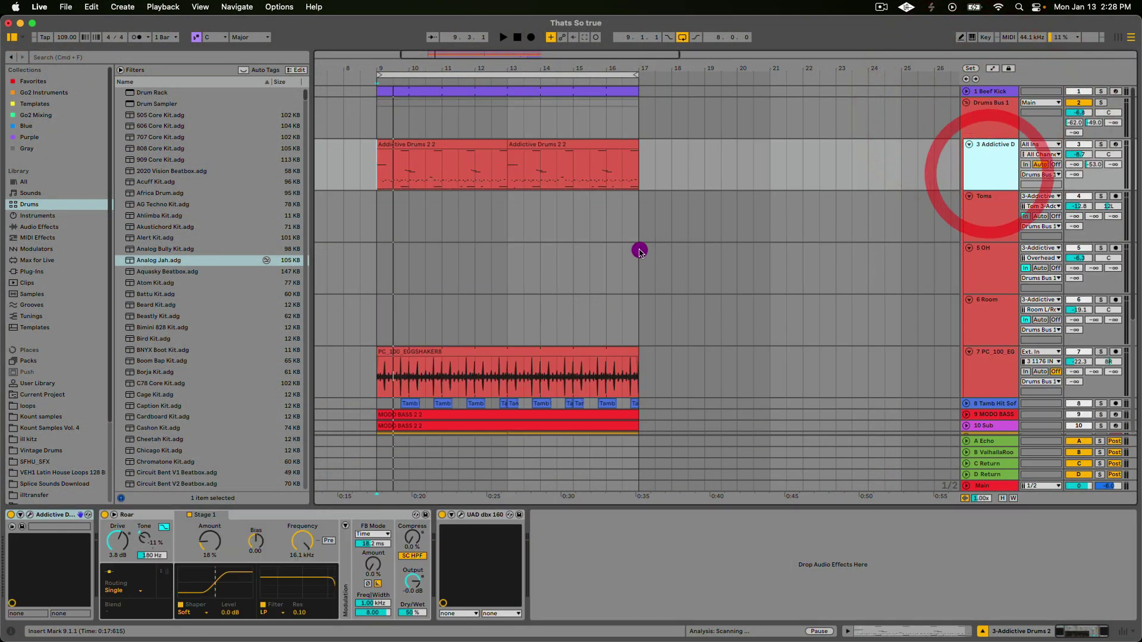
pyautogui.click(30, 515)
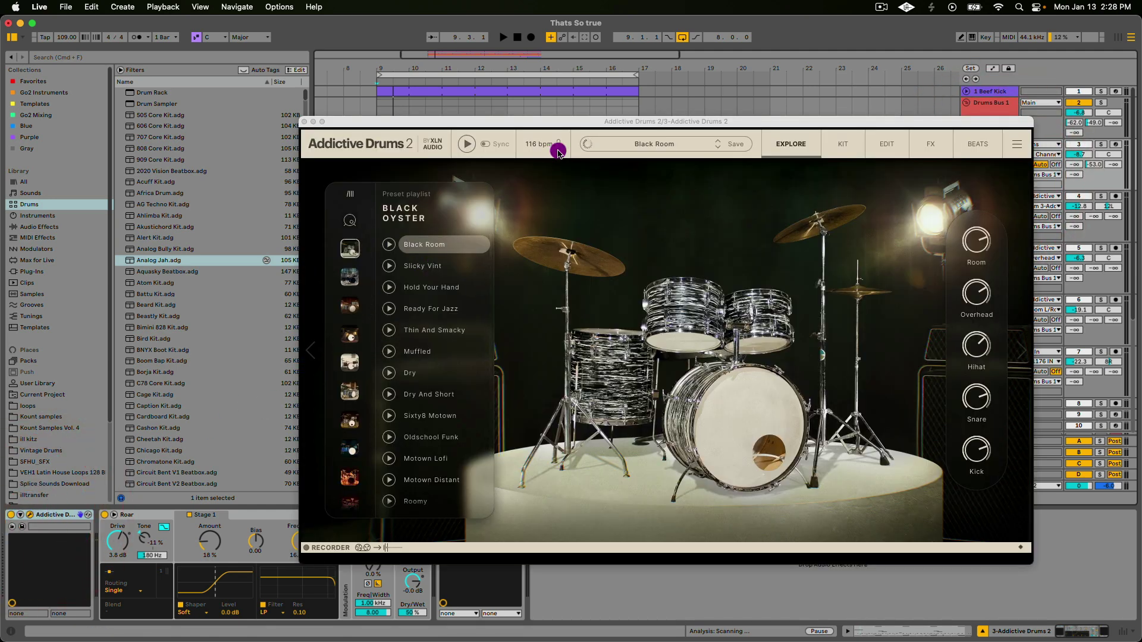
pyautogui.moveTo(587, 127); pyautogui.dragTo(478, 74)
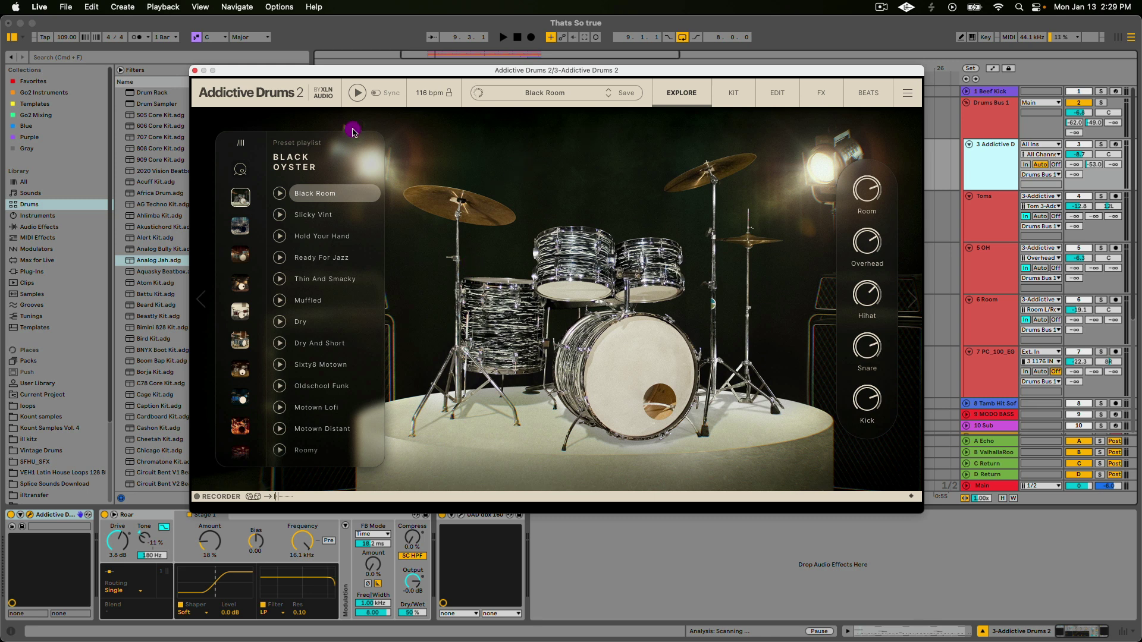
pyautogui.click(195, 71)
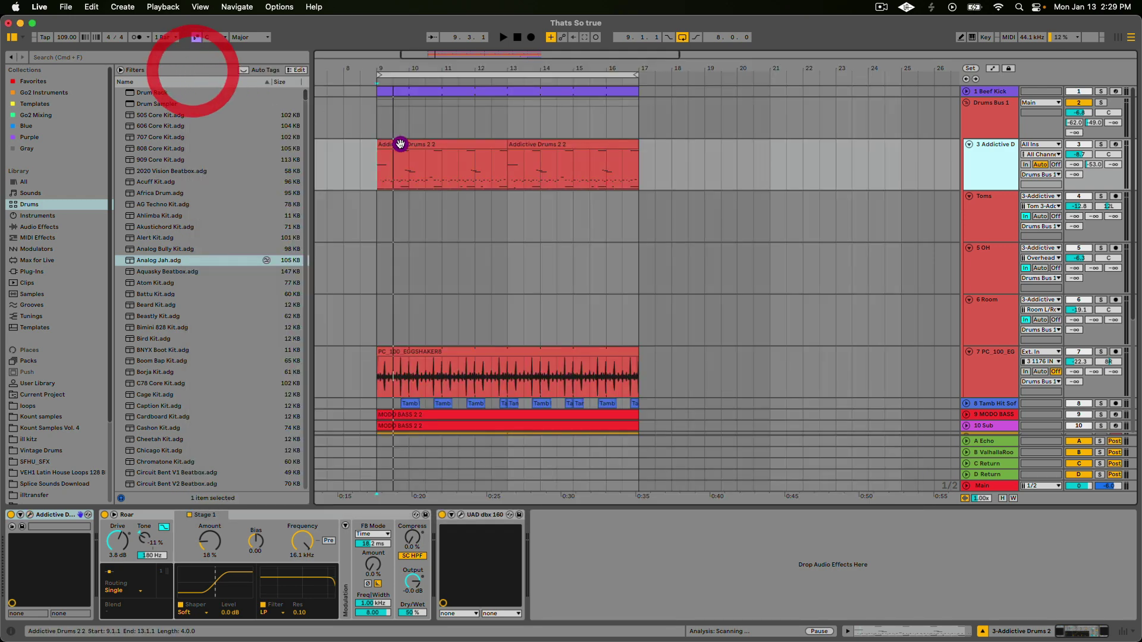
# - Open the first Addictive Drums clip for note editing and select all of its D1 notes
pyautogui.doubleClick(458, 161)
pyautogui.click(589, 370)
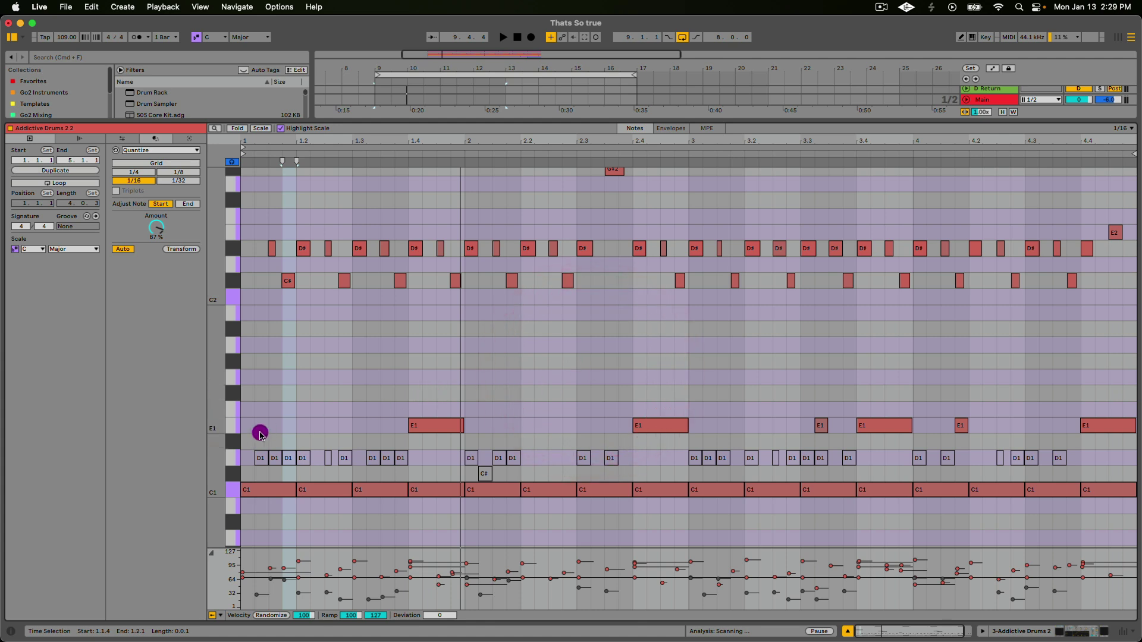
pyautogui.click(230, 460)
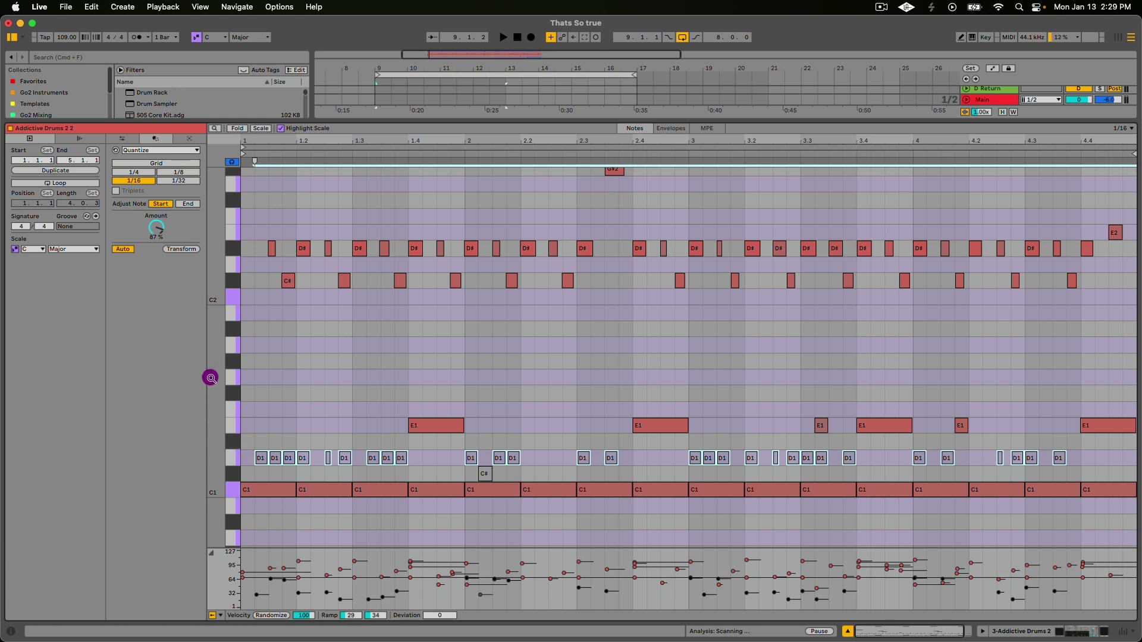
# - Deactivate the C#2 and D#2 notes, activate the D1 notes, and play the drum clip to hear the difference
pyautogui.moveTo(233, 280); pyautogui.dragTo(232, 246)
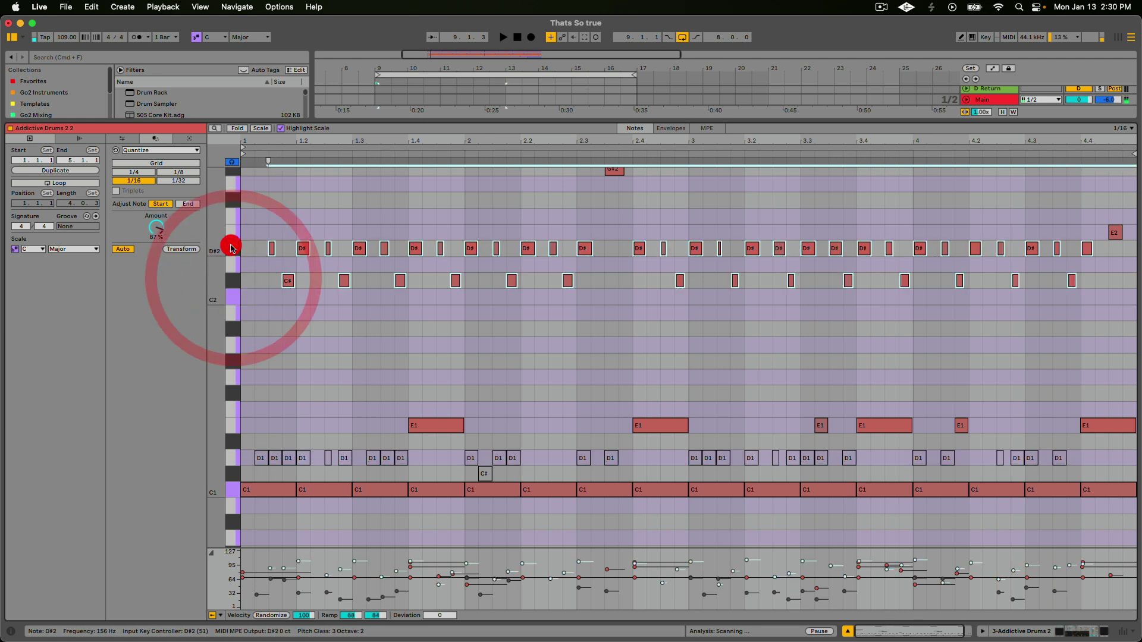
pyautogui.click(230, 457)
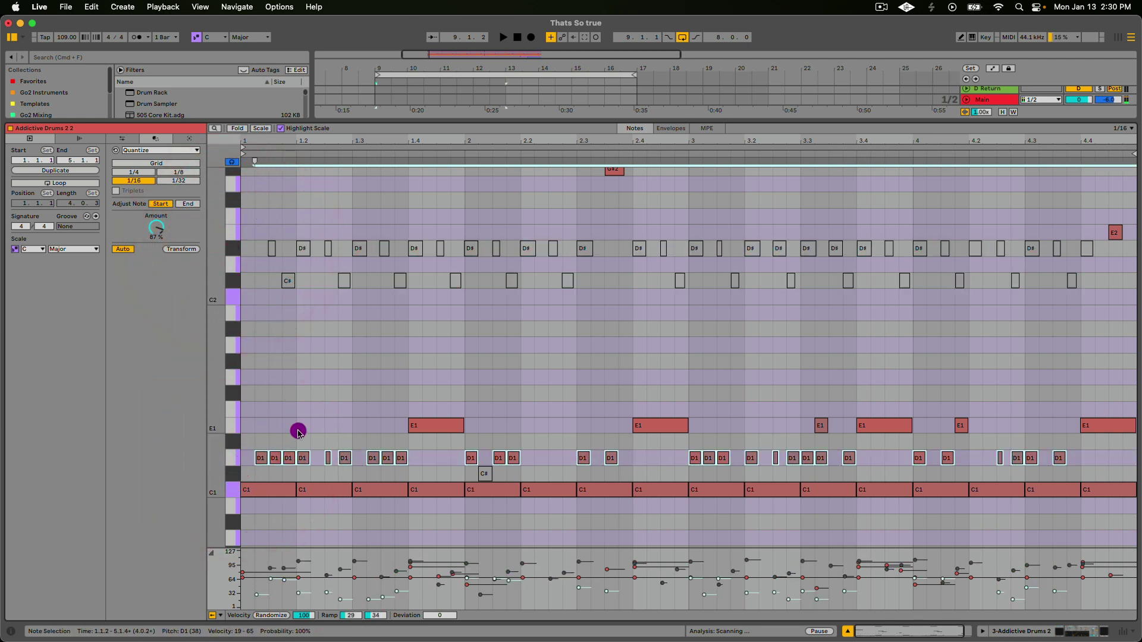
pyautogui.press('space')
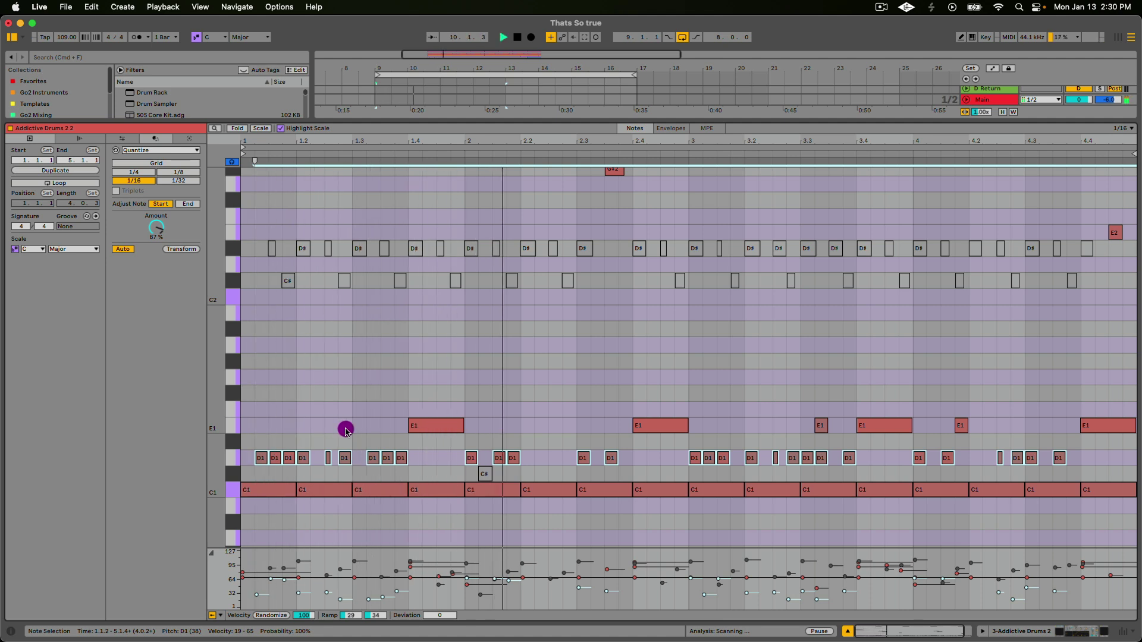
pyautogui.press('space')
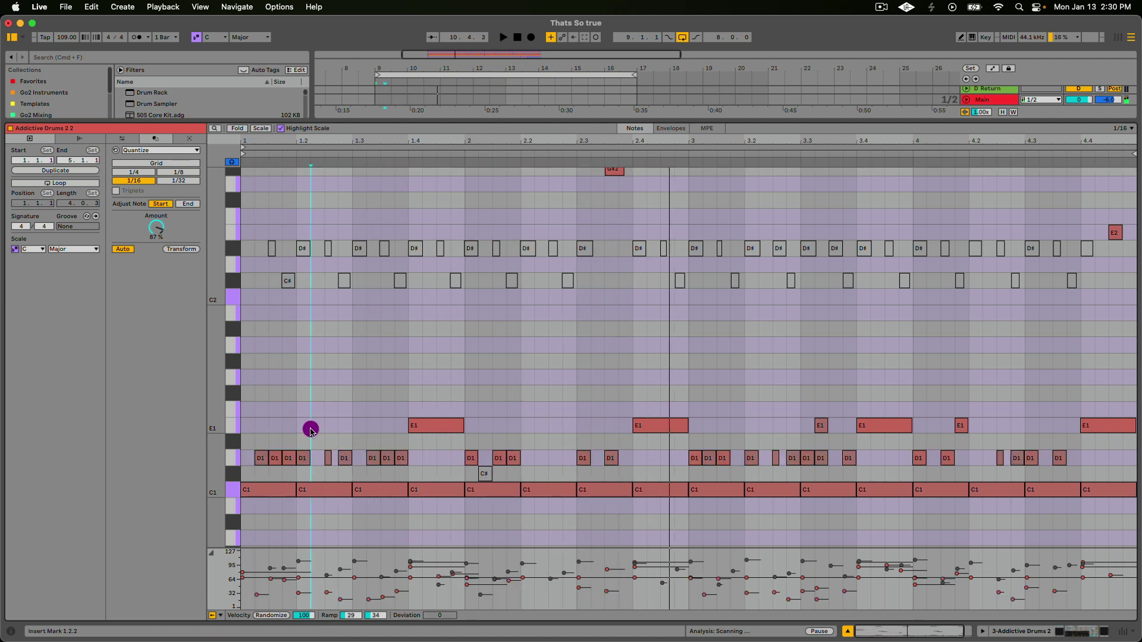
# - Check the first D1 note and the first E1 note, play the opening of the drum clip, and stop playback
pyautogui.click(298, 447)
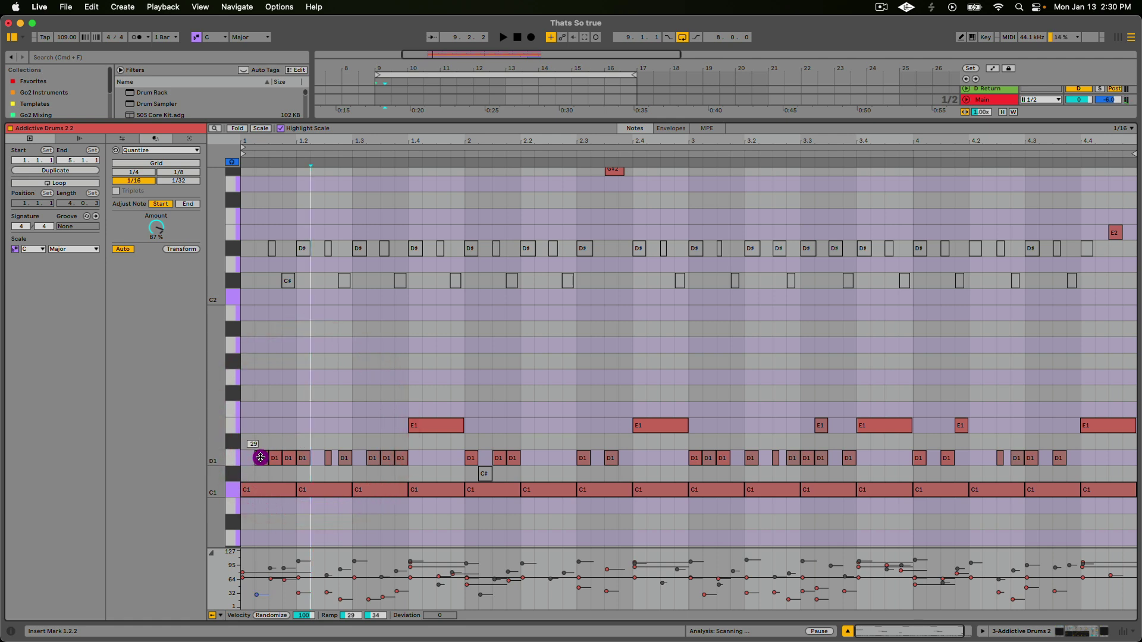
pyautogui.moveTo(261, 458); pyautogui.dragTo(260, 460)
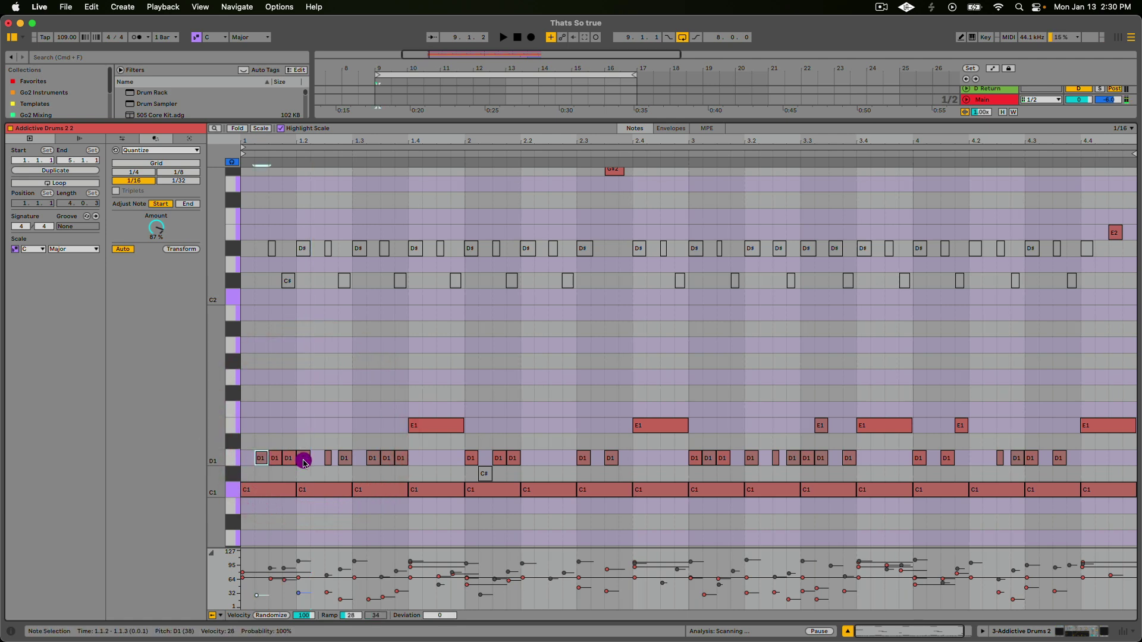
pyautogui.click(431, 426)
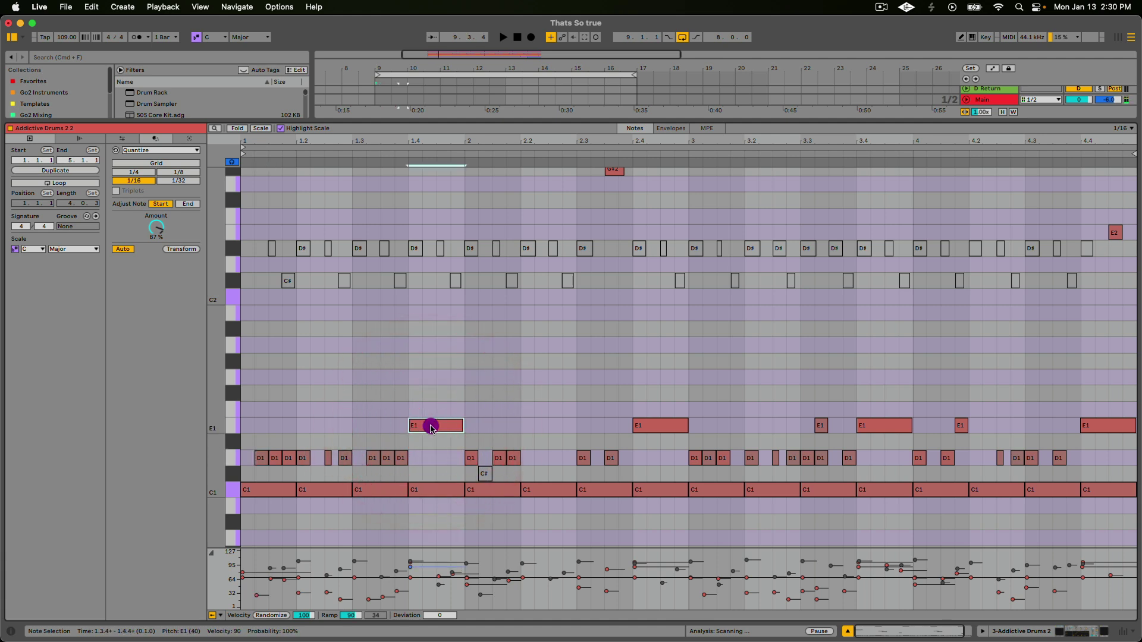
pyautogui.press('space')
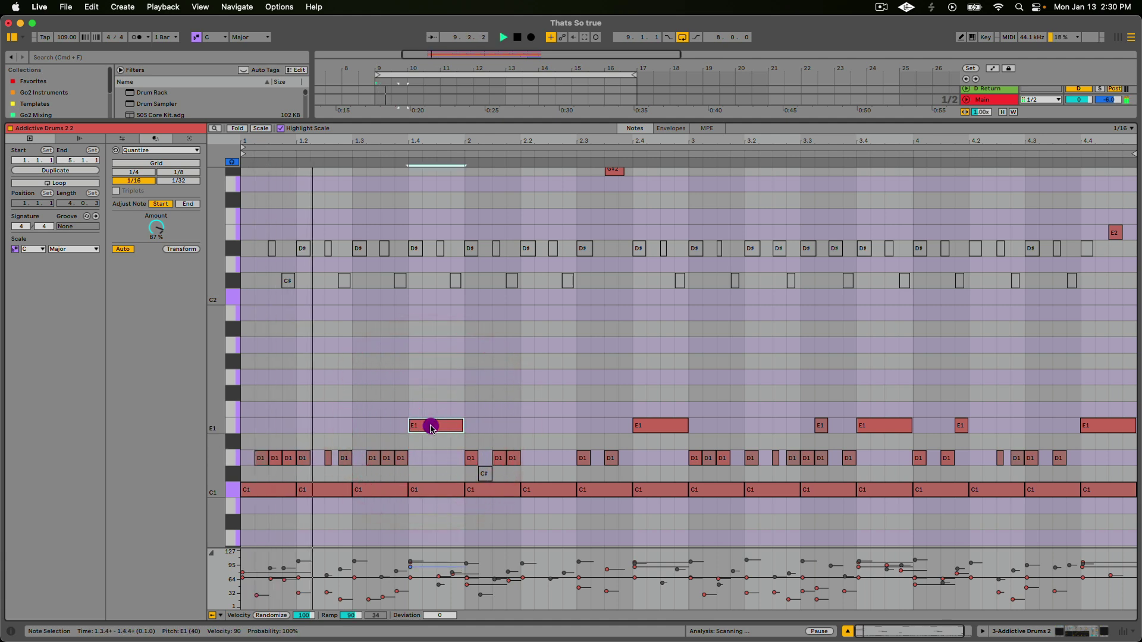
pyautogui.press('space')
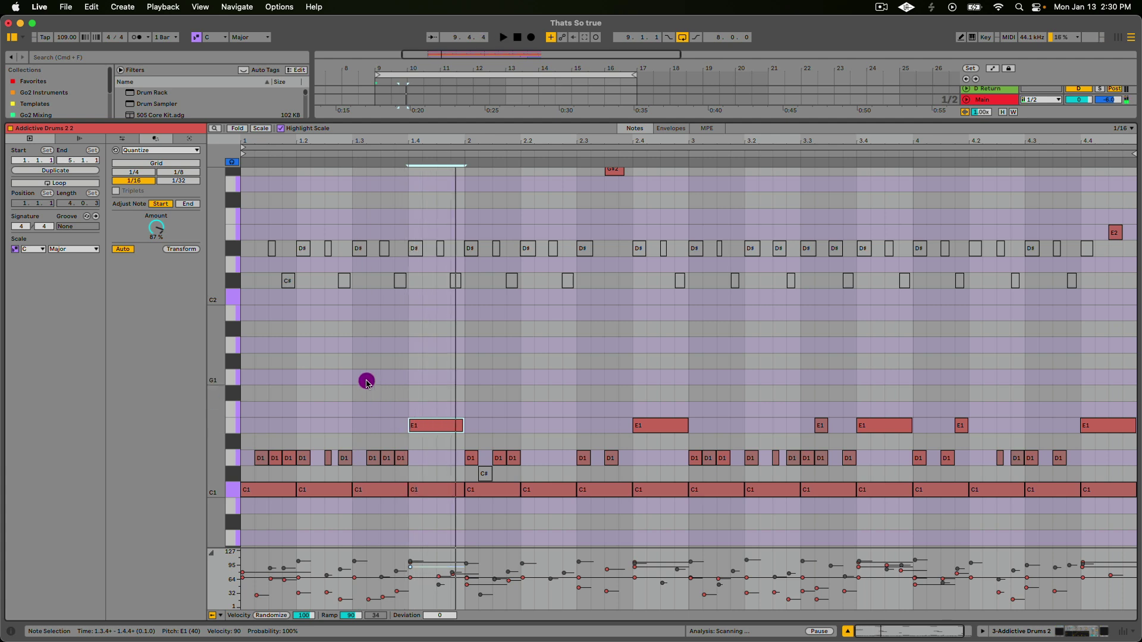
# - Deactivate the D1 notes again and reactivate the C#2 and D#2 notes
pyautogui.click(233, 457)
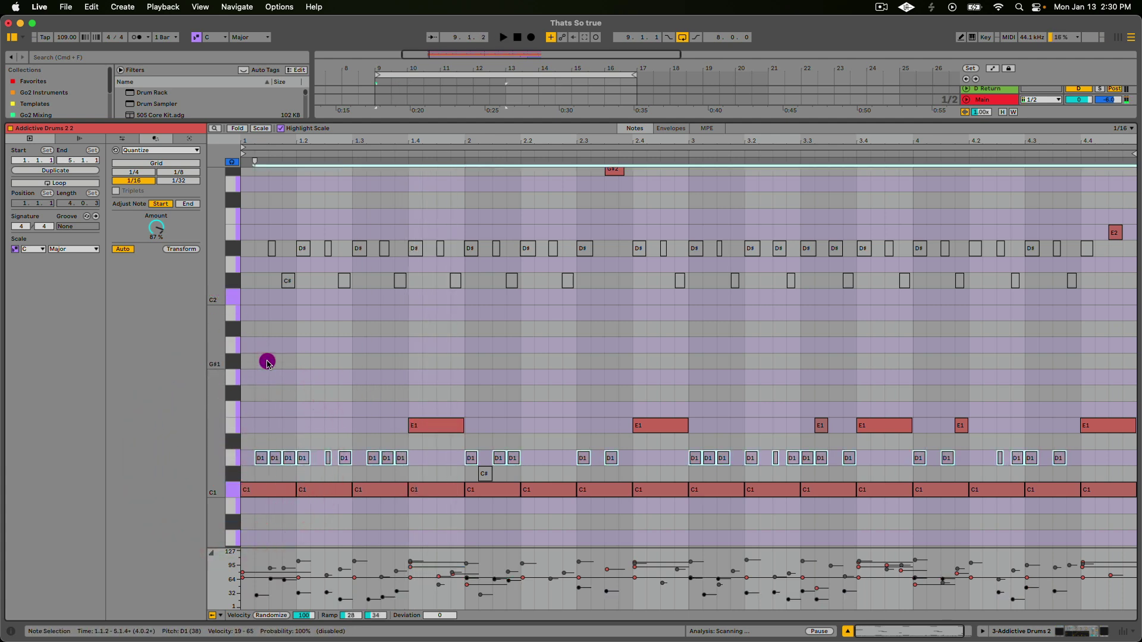
pyautogui.click(232, 281)
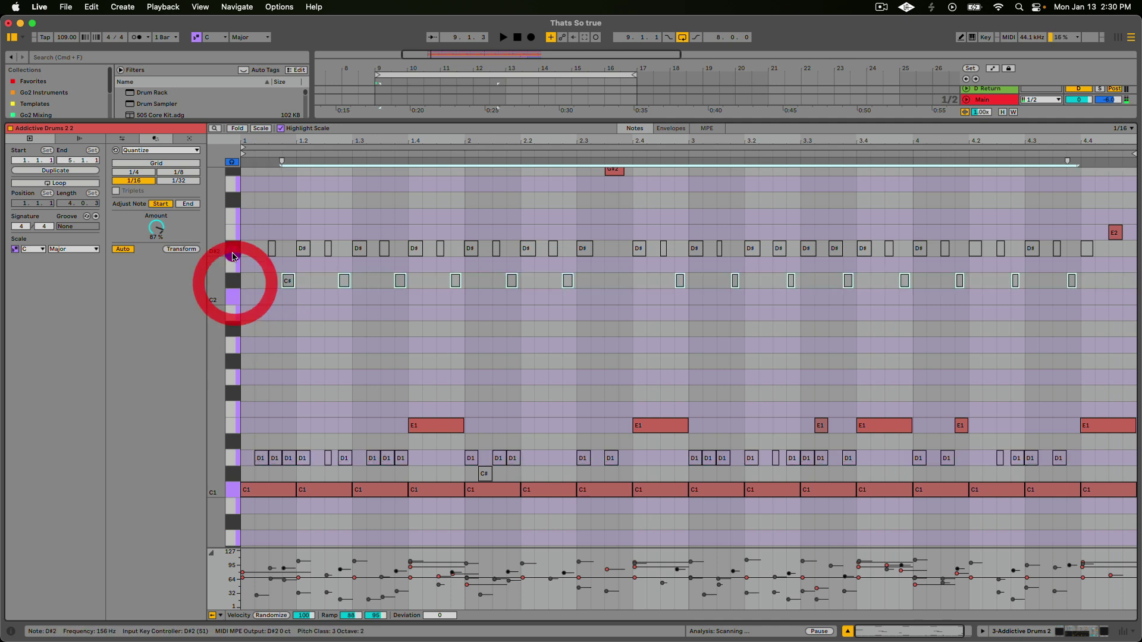
pyautogui.keyDown('shift'); pyautogui.click(233, 255); pyautogui.keyUp('shift')
pyautogui.click(268, 263)
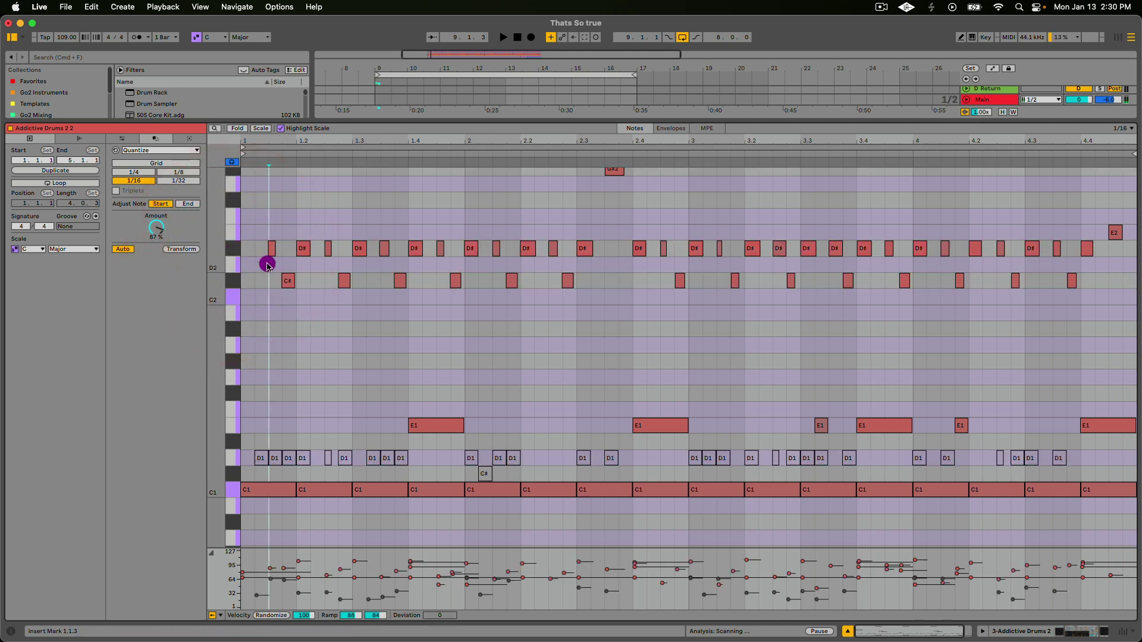
# - Audition the drum sounds mapped to C#2, D2, D#2, E2 and F2 one by one
pyautogui.click(231, 249)
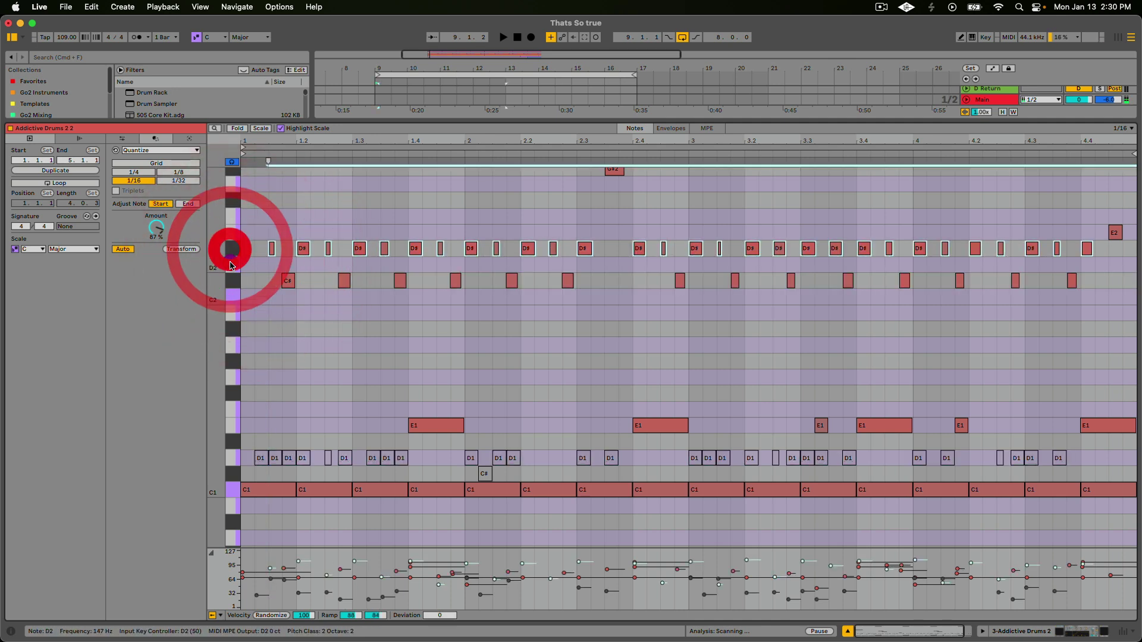
pyautogui.click(231, 263)
pyautogui.click(231, 234)
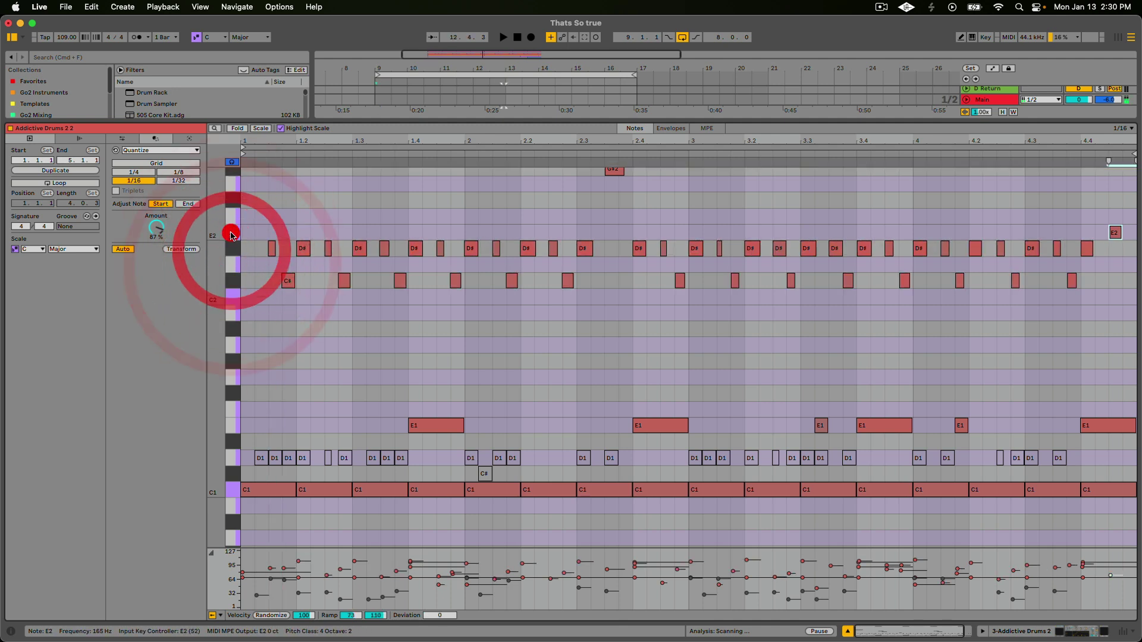
pyautogui.click(235, 220)
pyautogui.click(233, 237)
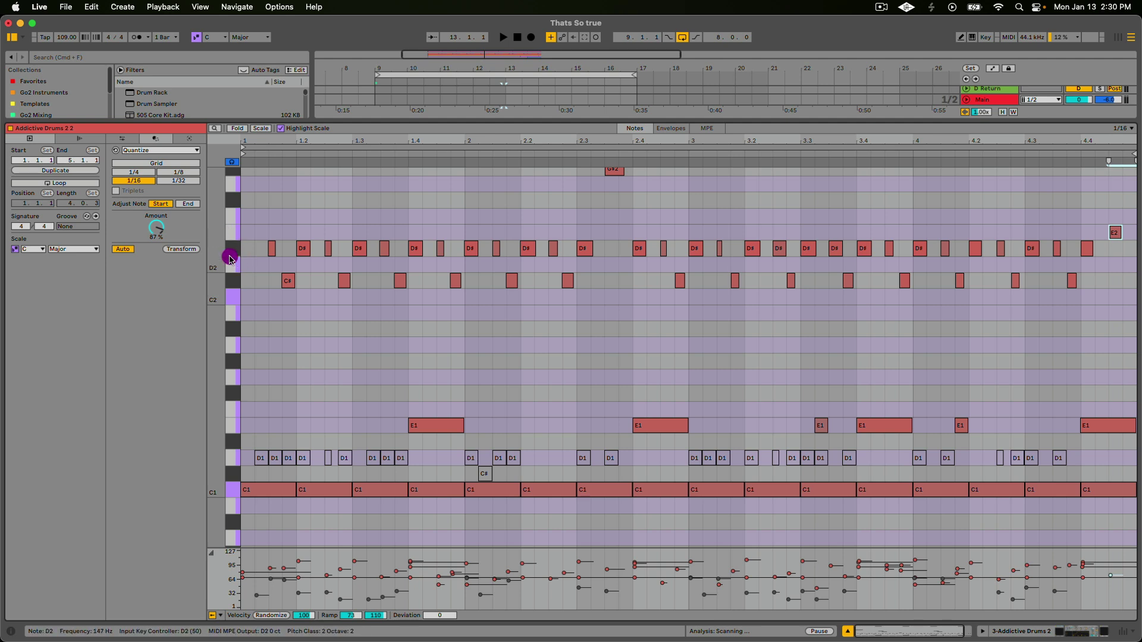
pyautogui.click(231, 249)
pyautogui.click(231, 268)
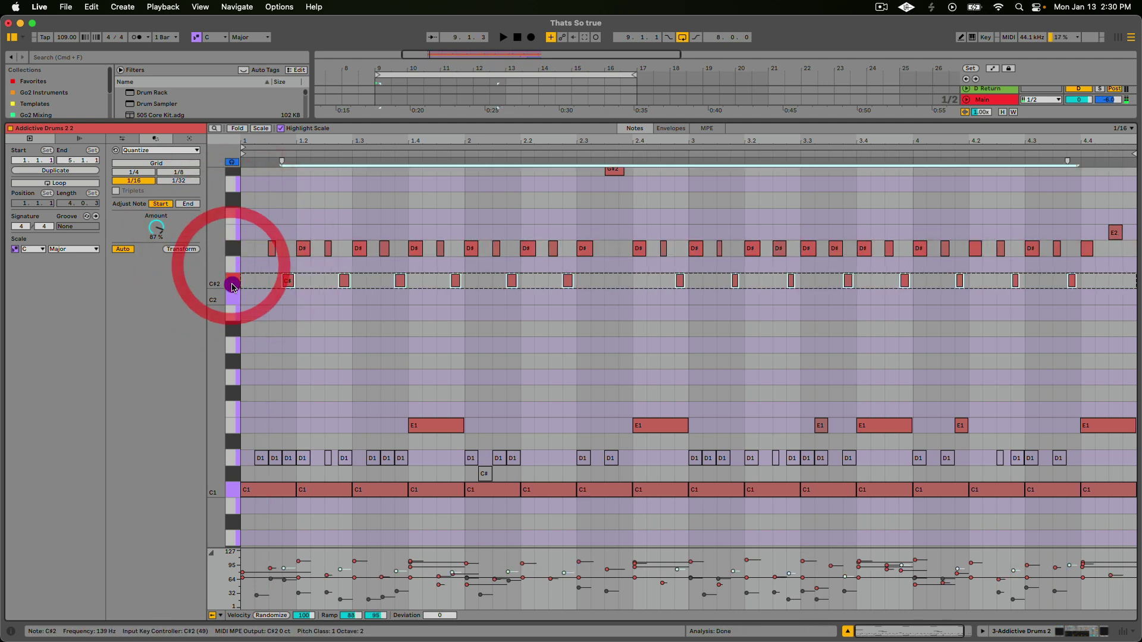
pyautogui.click(232, 281)
pyautogui.click(232, 249)
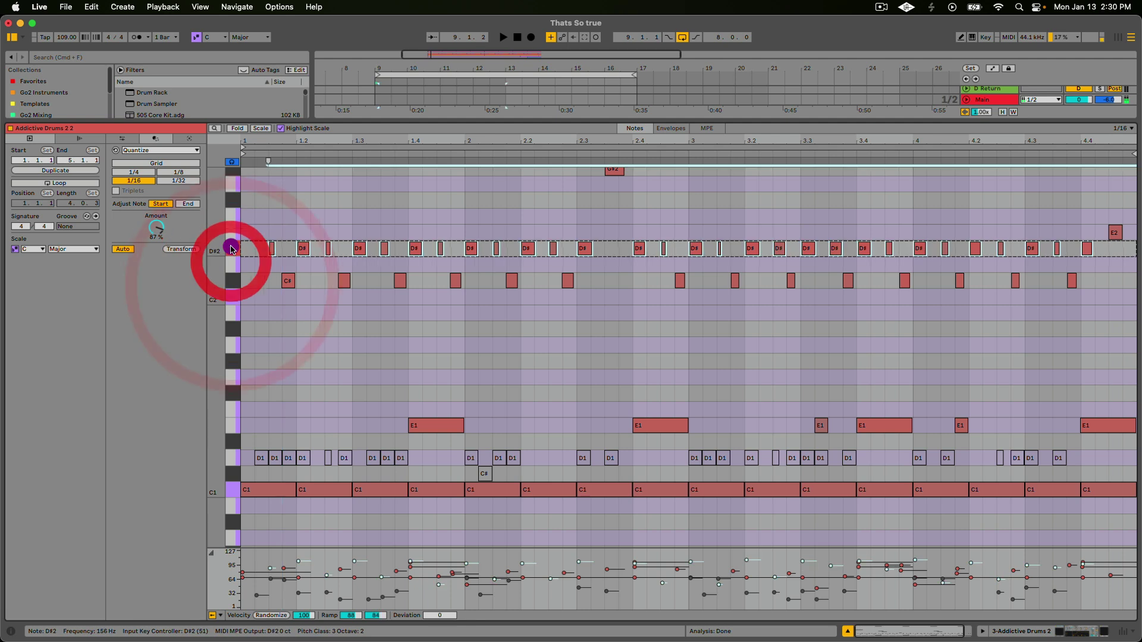
pyautogui.click(232, 249)
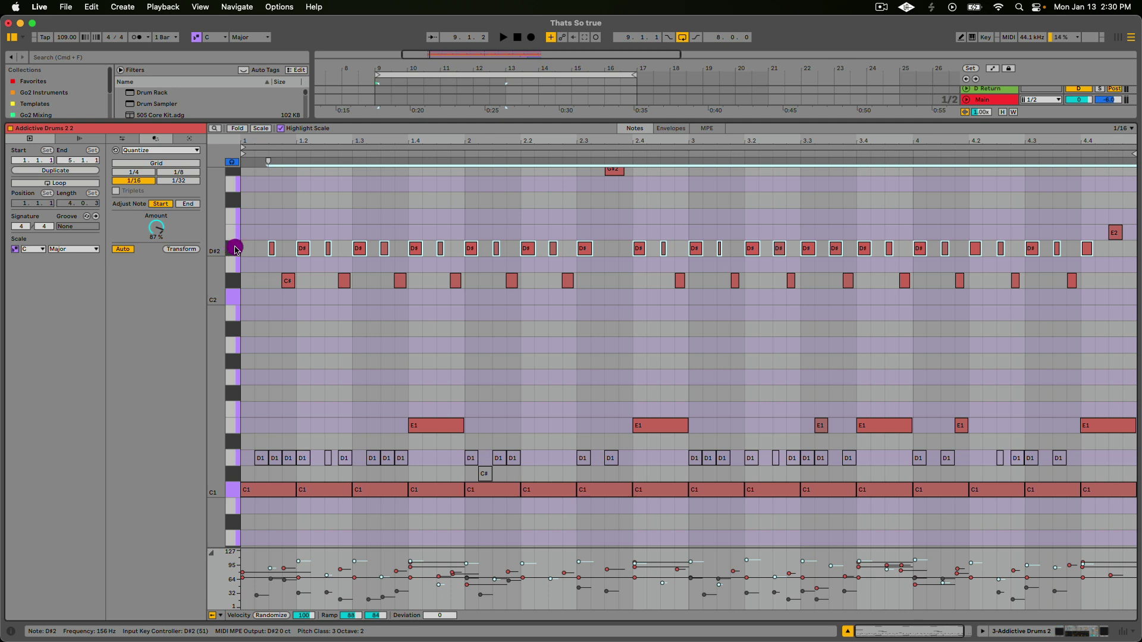
# - Play the drum clip and stop, examine its higher F3, G3 and G#3 notes, and leave the note editor
pyautogui.scroll(1, 288, 247)
pyautogui.click(293, 256)
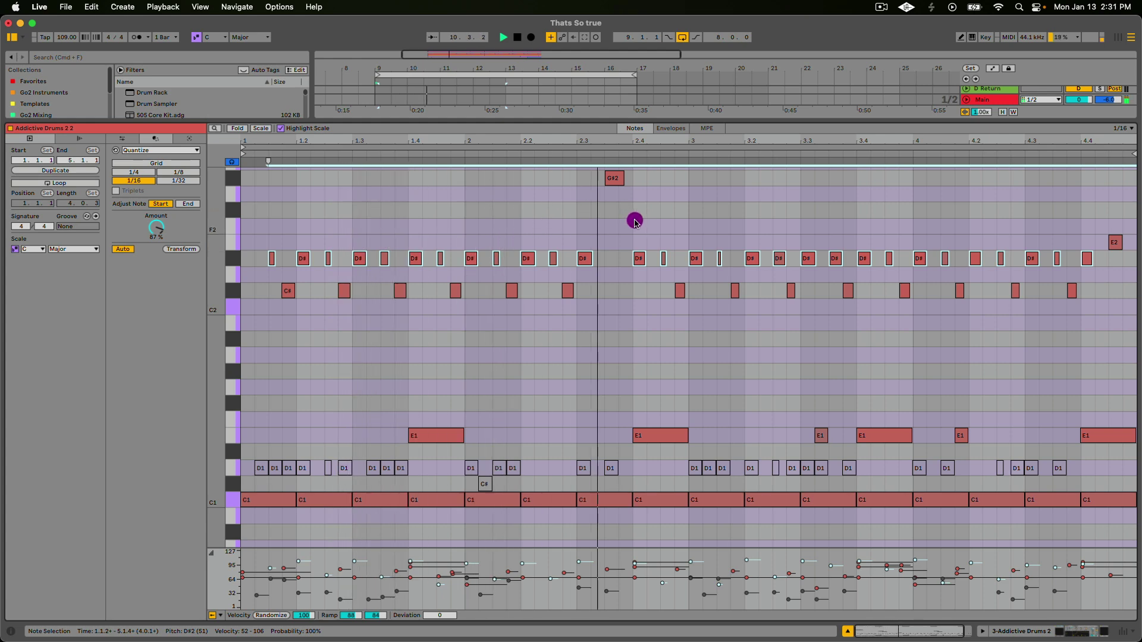
pyautogui.press('space')
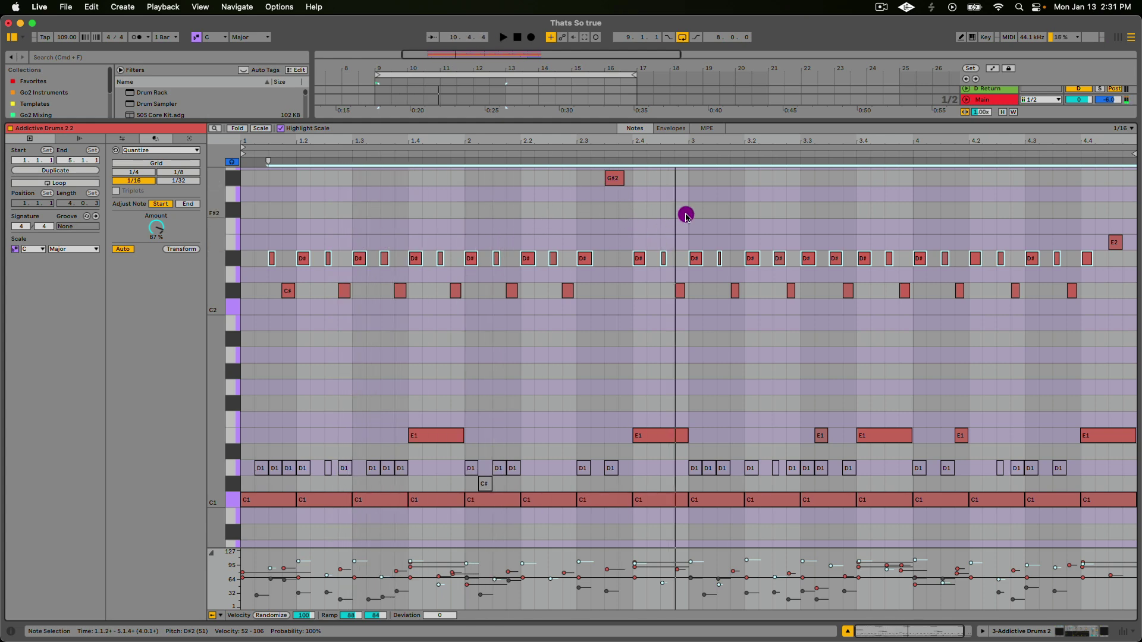
pyautogui.moveTo(686, 213); pyautogui.dragTo(683, 444)
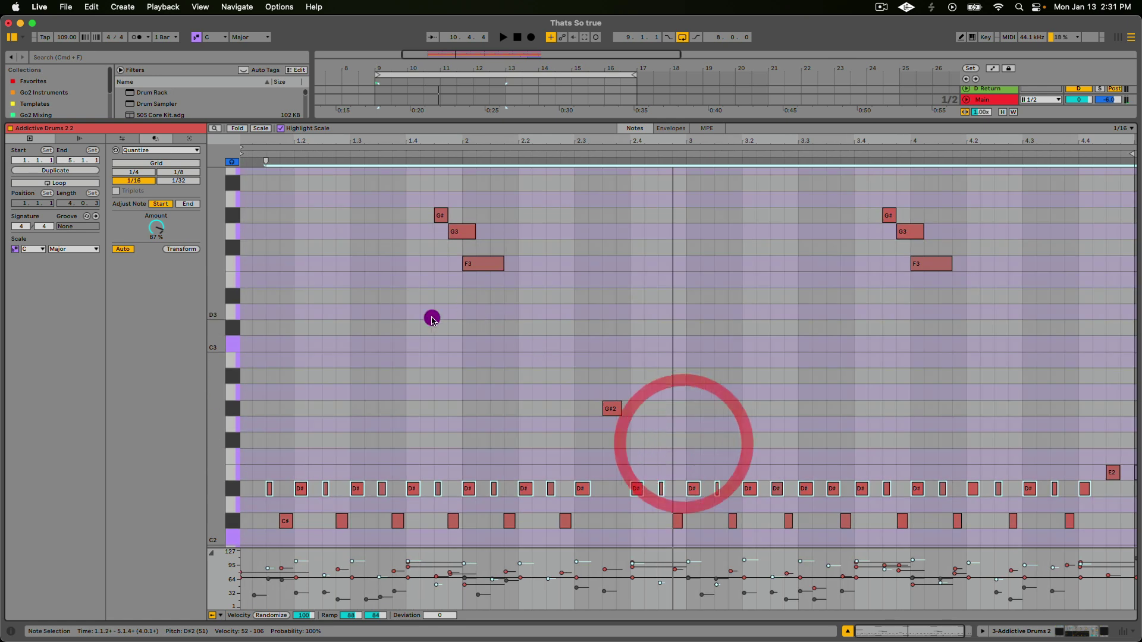
pyautogui.moveTo(439, 336); pyautogui.dragTo(528, 380)
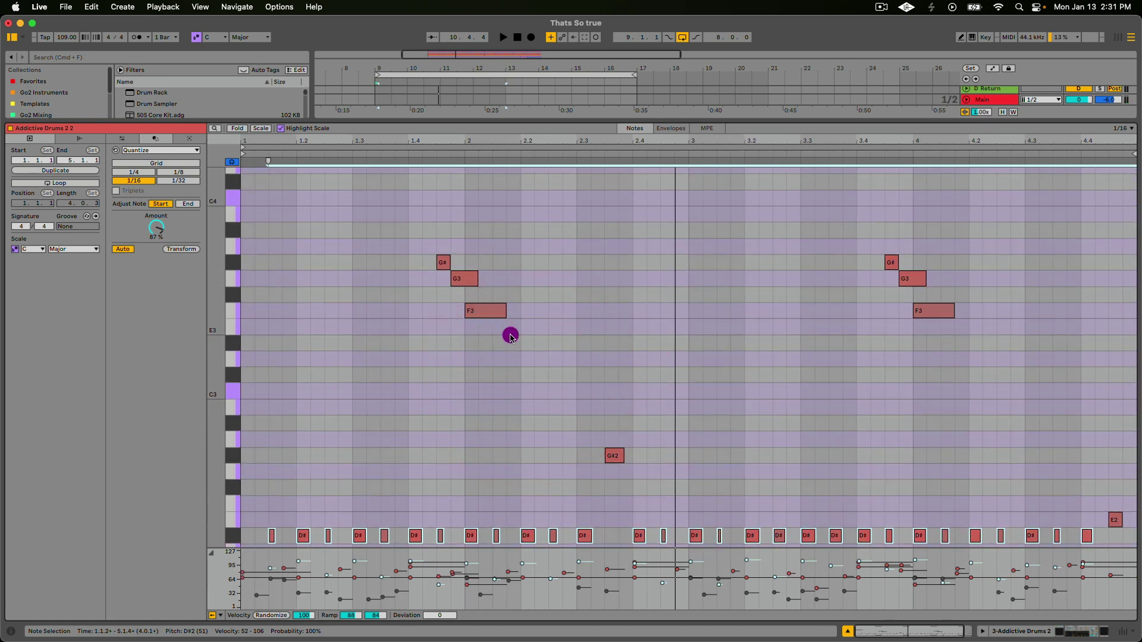
pyautogui.hotkey('shift', 'Tab')
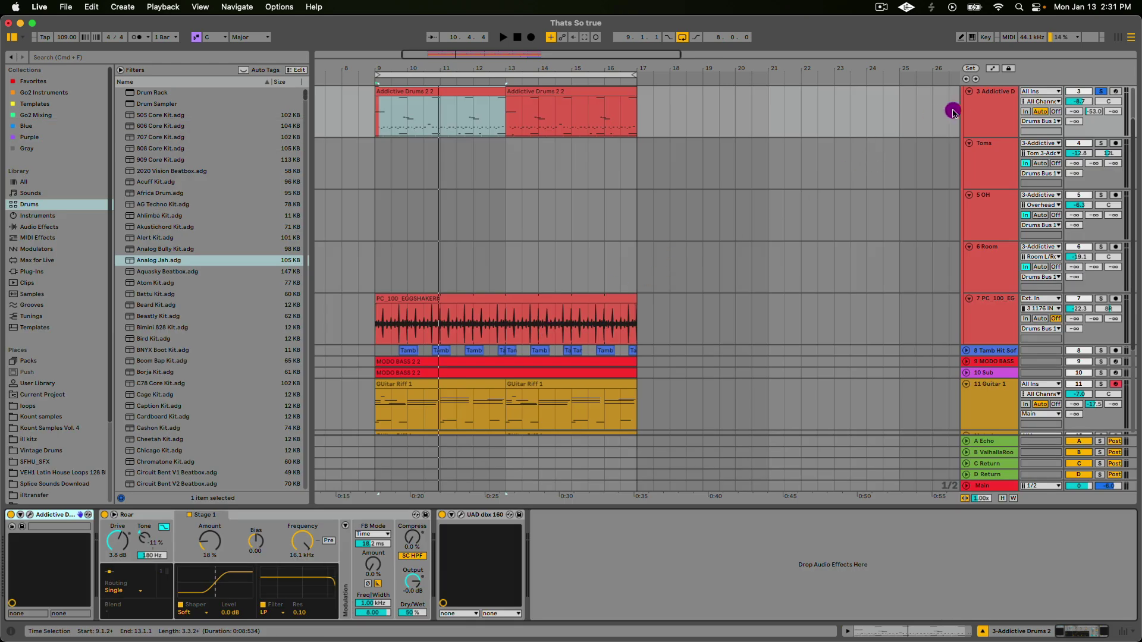
# - Reopen Addictive Drums 2 on track 3 and show the Room channel's settings on its Edit page
pyautogui.click(991, 110)
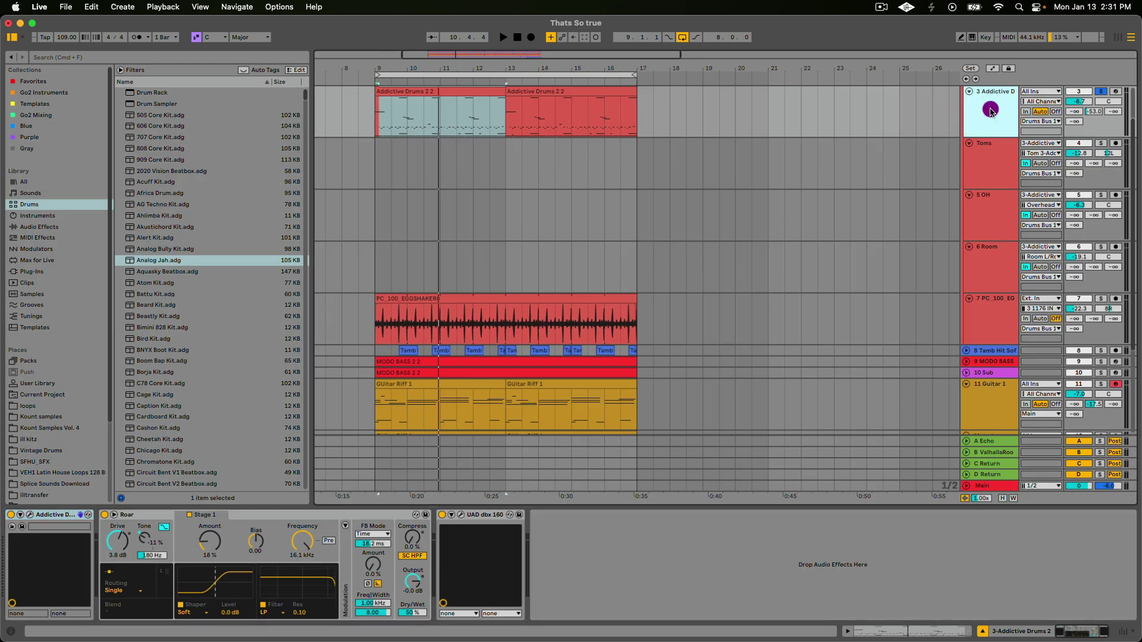
pyautogui.click(21, 516)
pyautogui.click(21, 515)
pyautogui.click(29, 515)
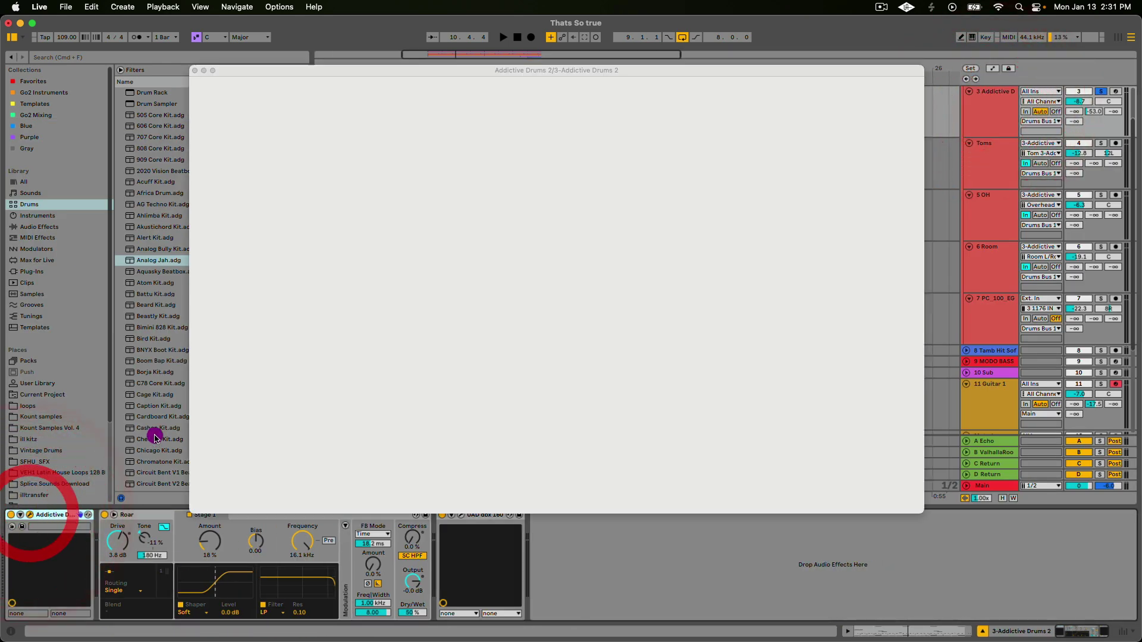
pyautogui.click(775, 94)
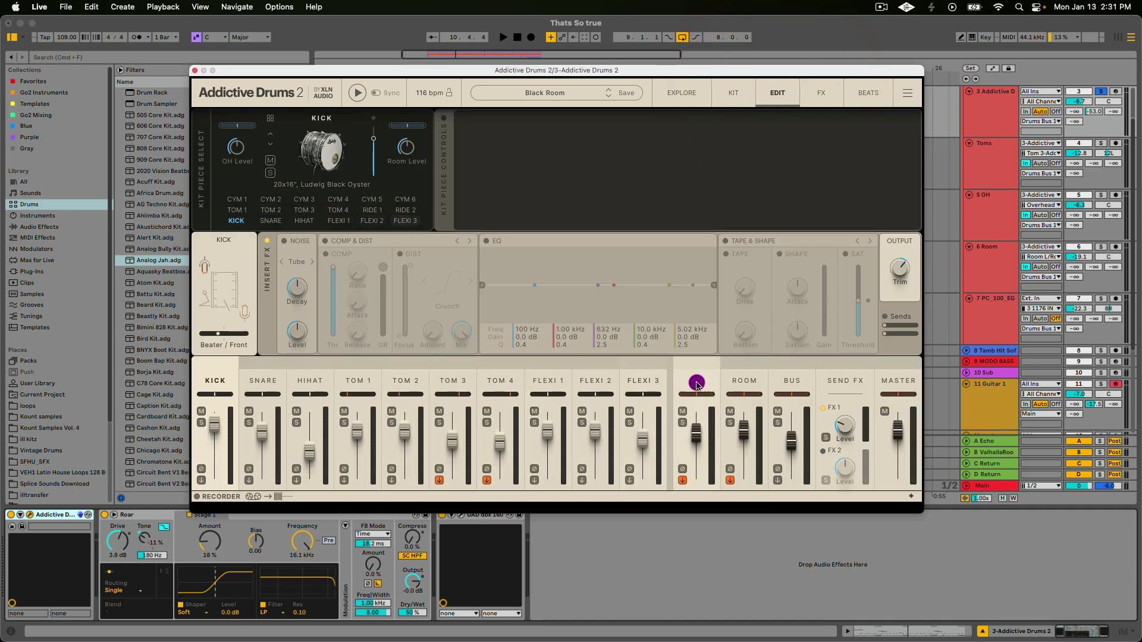
pyautogui.click(745, 383)
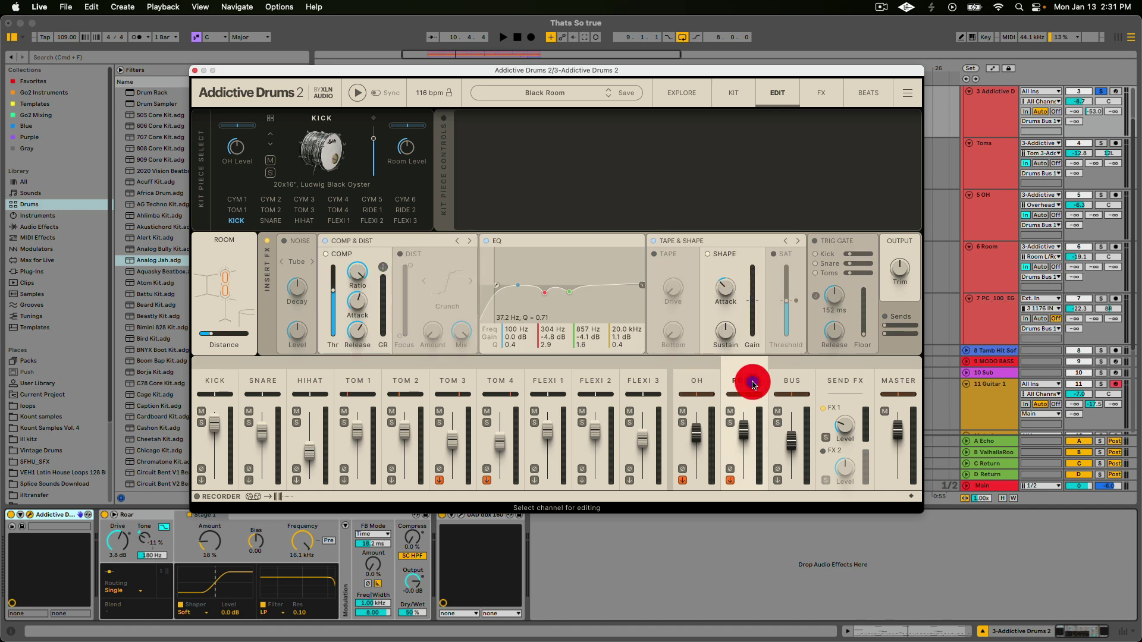
# - Show Tom 4's output routing options in Addictive Drums 2, including Separate Out (Pre Fader), and close the plug-in window
pyautogui.click(486, 480)
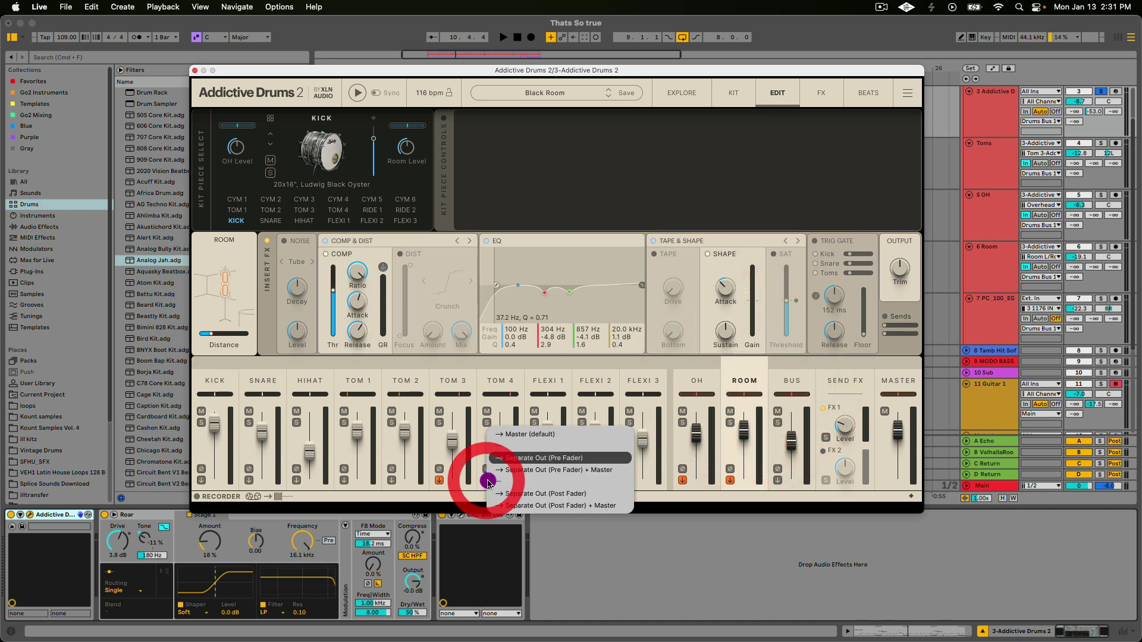
pyautogui.click(547, 462)
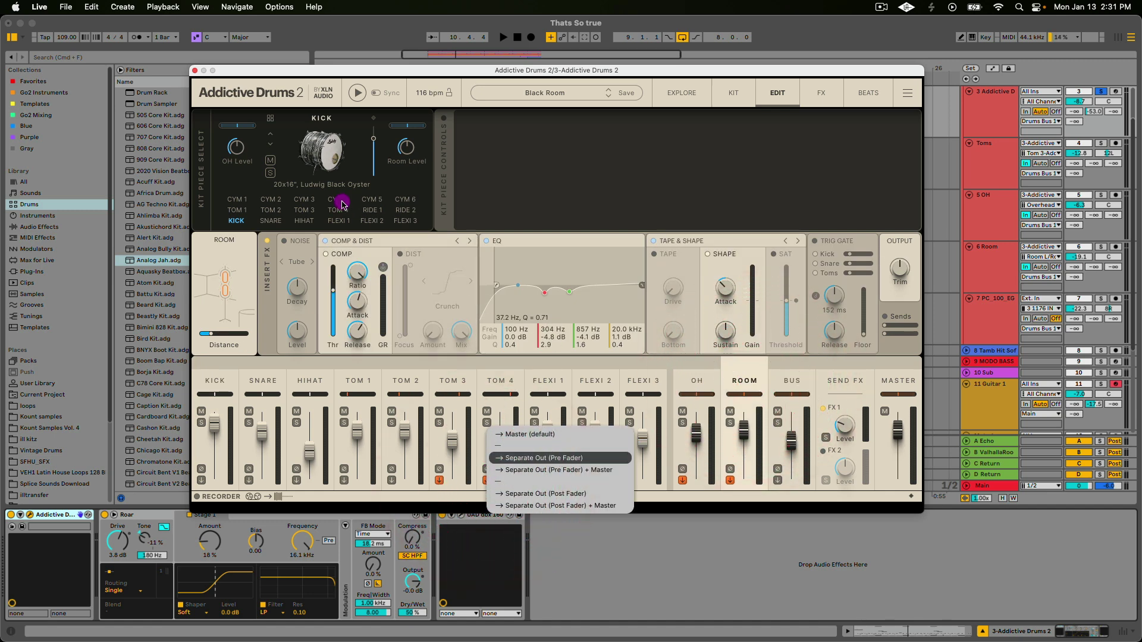
pyautogui.click(197, 71)
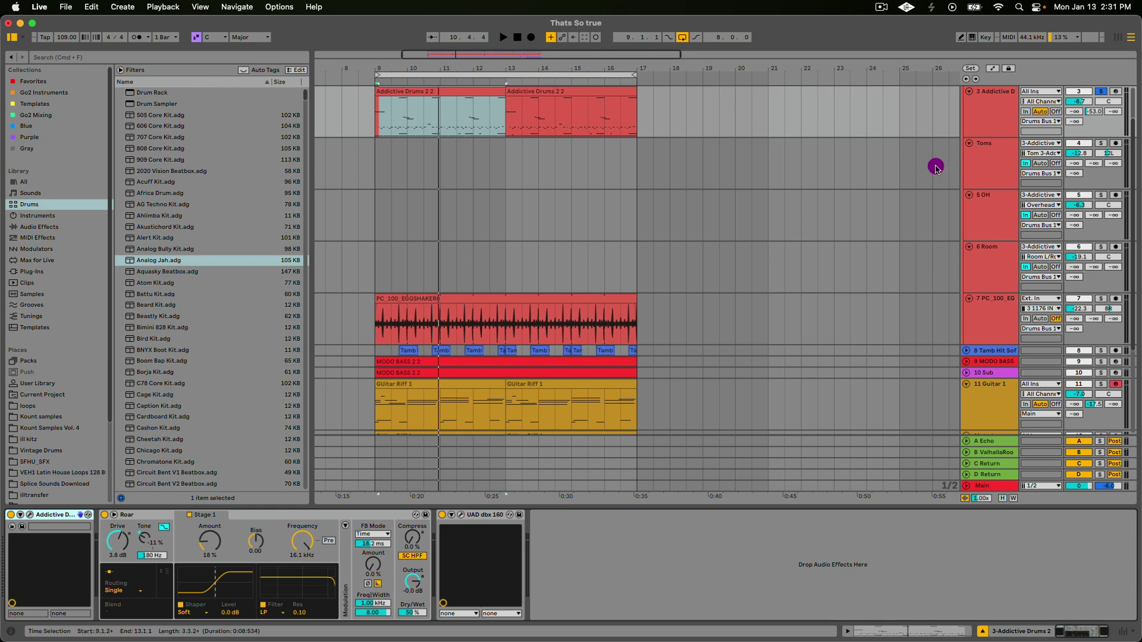
# - Select the Toms track, switch to the Session view mixer, and choose 3-Addictive Drums 2 as the track's audio input
pyautogui.click(991, 159)
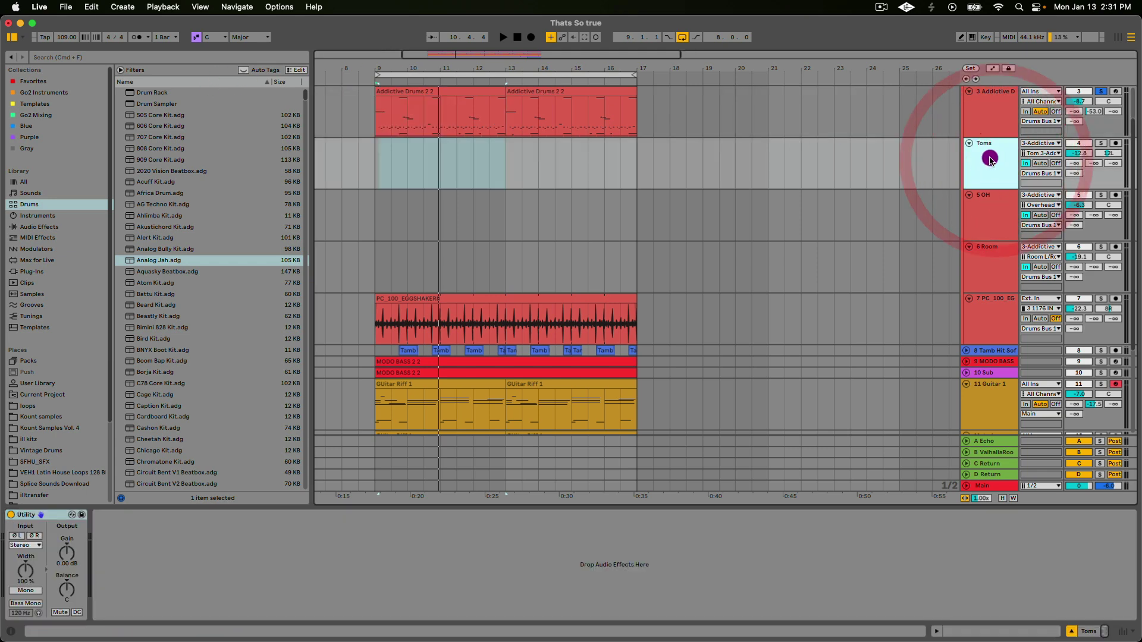
pyautogui.press('Tab')
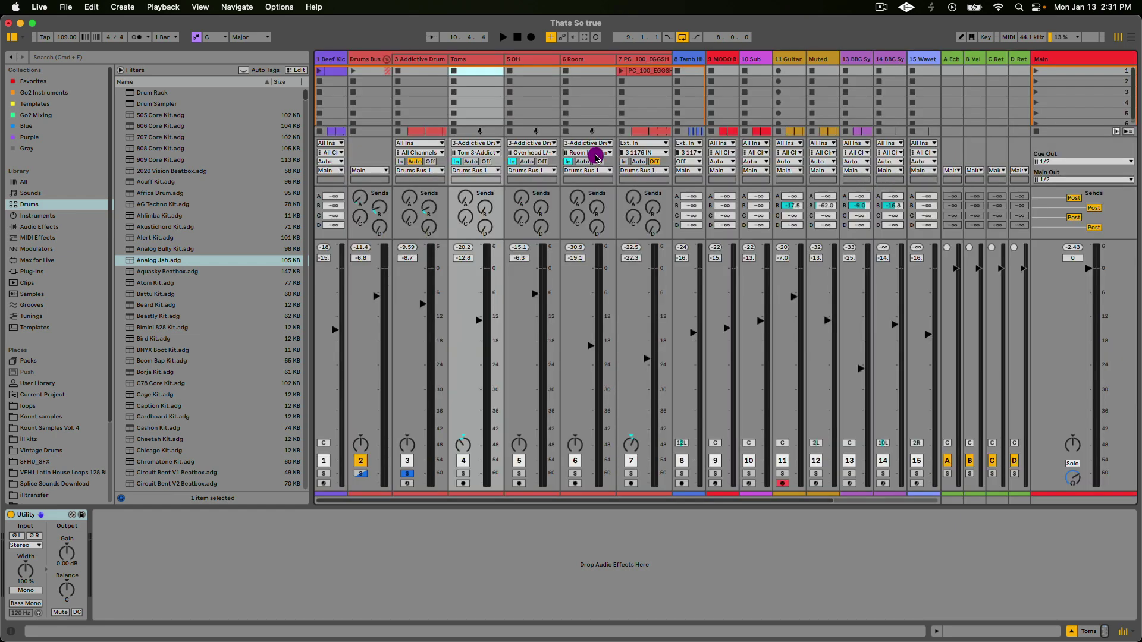
pyautogui.click(476, 62)
pyautogui.click(491, 144)
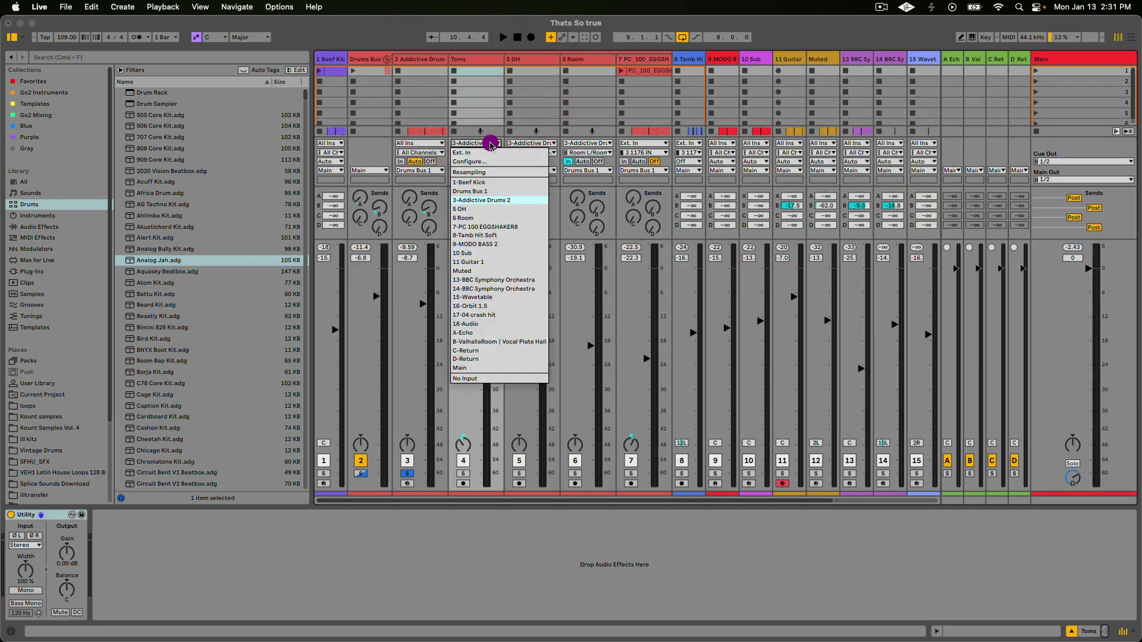
pyautogui.click(494, 201)
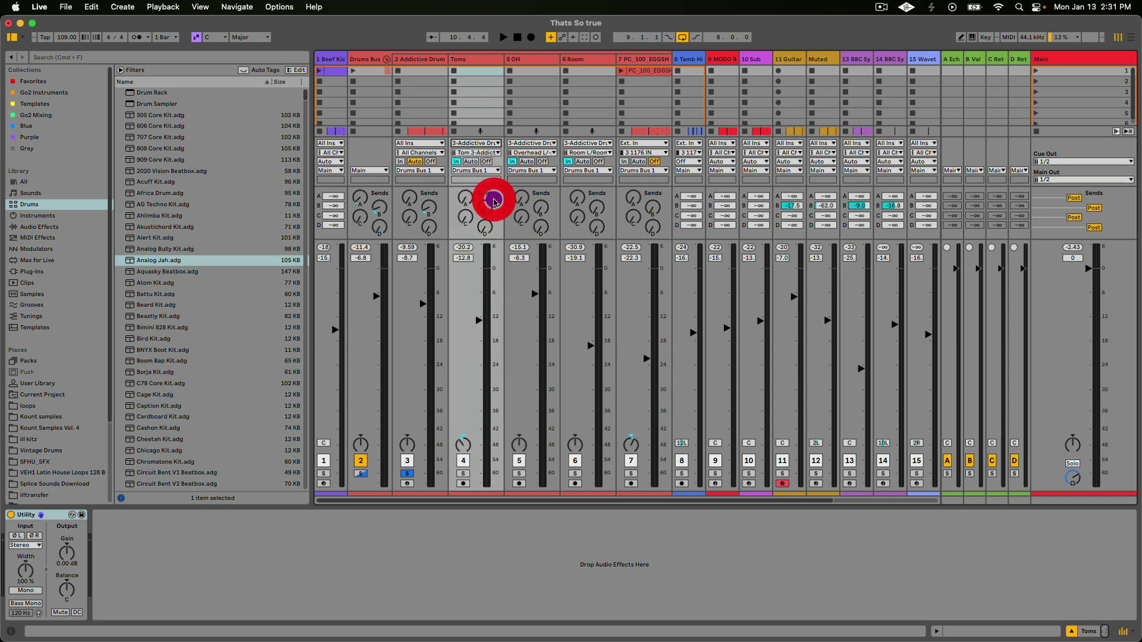
# - Turn the Toms track's monitoring off and return it to In
pyautogui.click(480, 162)
pyautogui.click(489, 162)
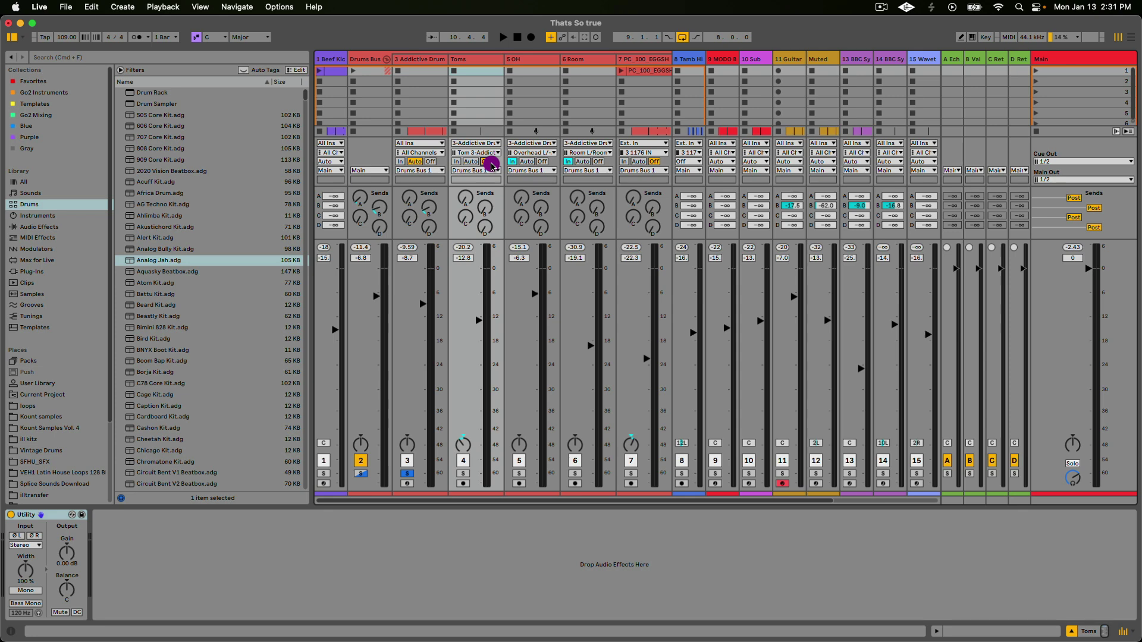
pyautogui.click(455, 161)
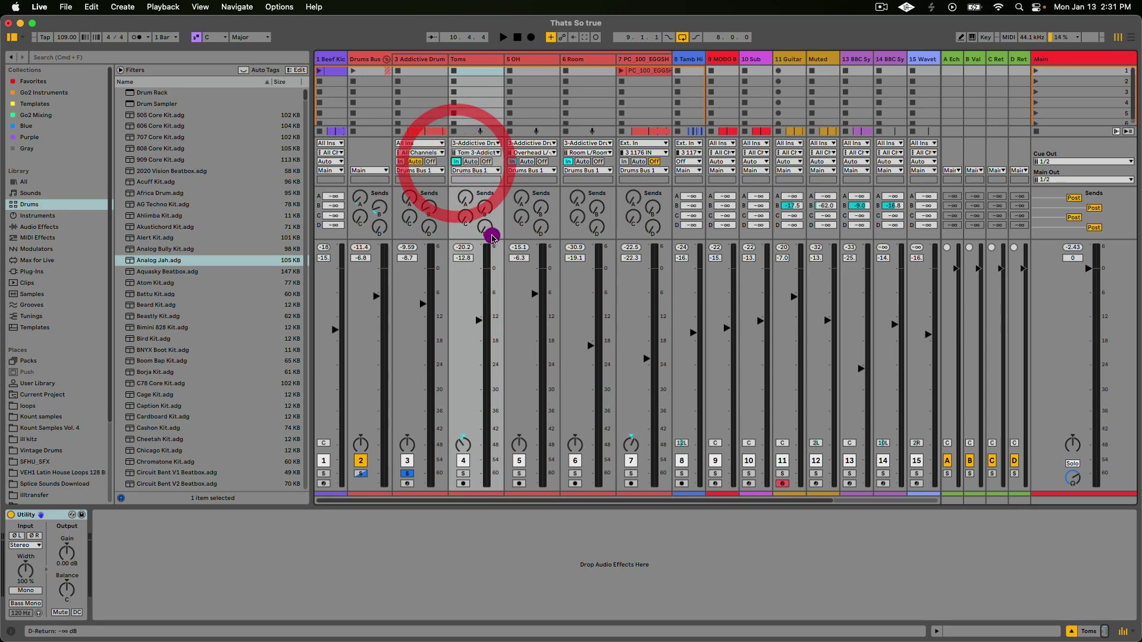
# - Solo the OH, Room and Toms tracks alongside the Addictive Drums track and play them
pyautogui.click(519, 474)
pyautogui.click(571, 474)
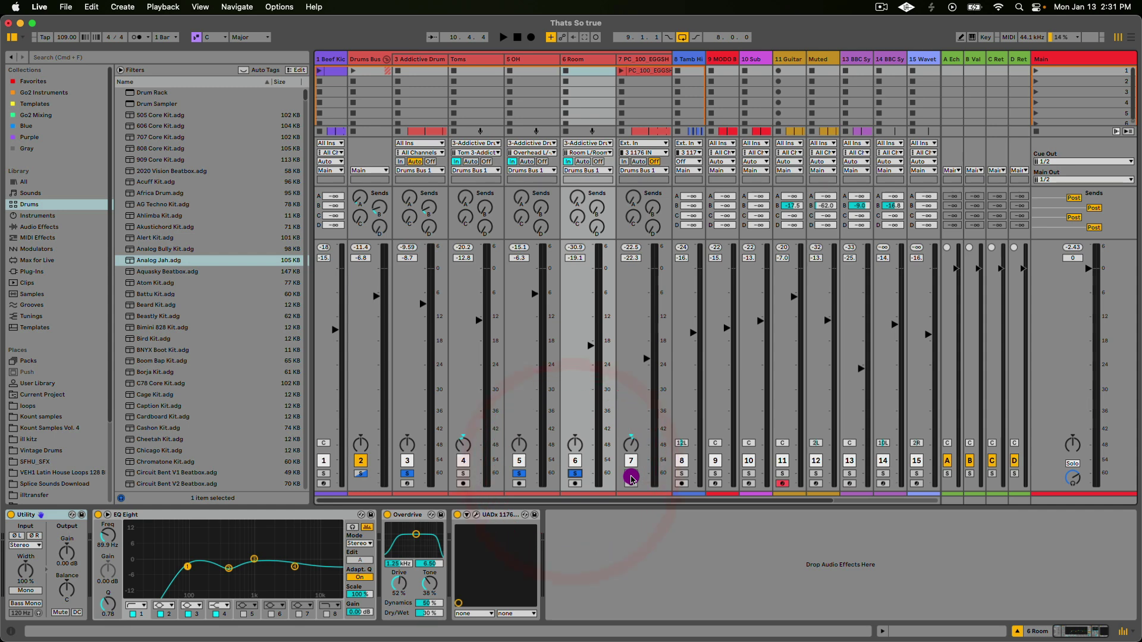
pyautogui.click(463, 473)
pyautogui.press('space')
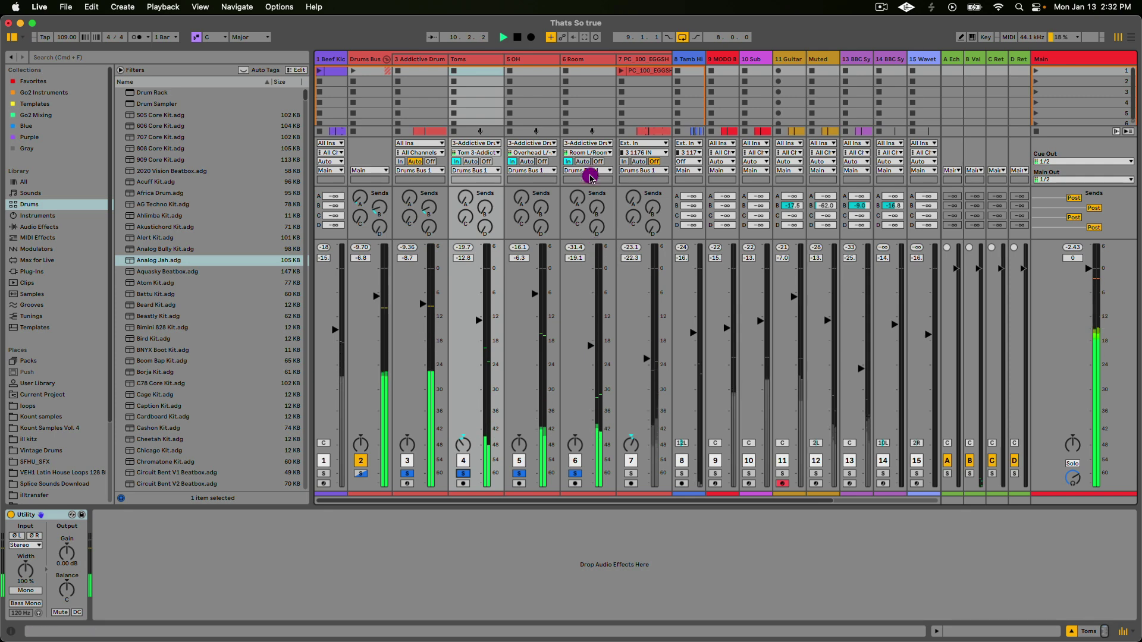
# - Show the effect chains of the OH, Room and egg shaker tracks one by one
pyautogui.click(538, 60)
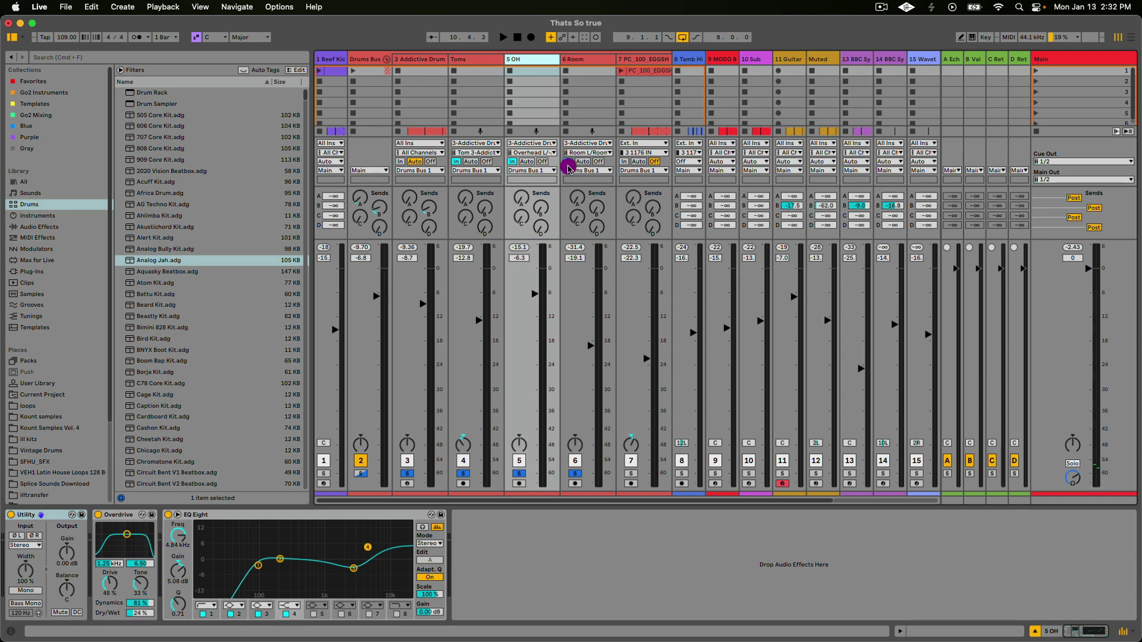
pyautogui.click(576, 60)
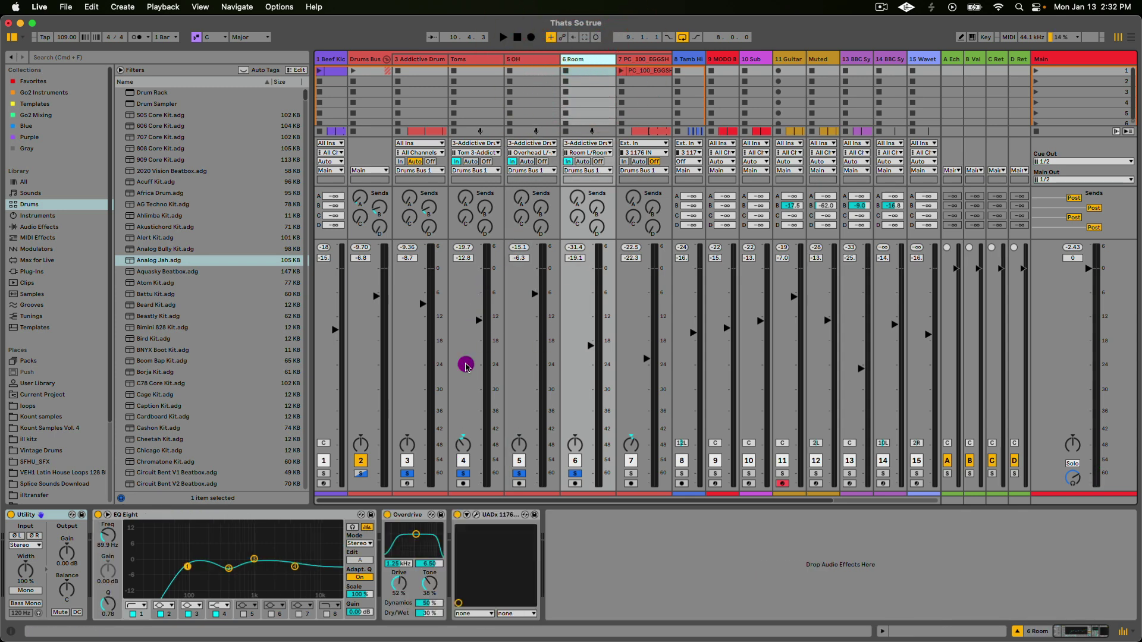
pyautogui.click(632, 477)
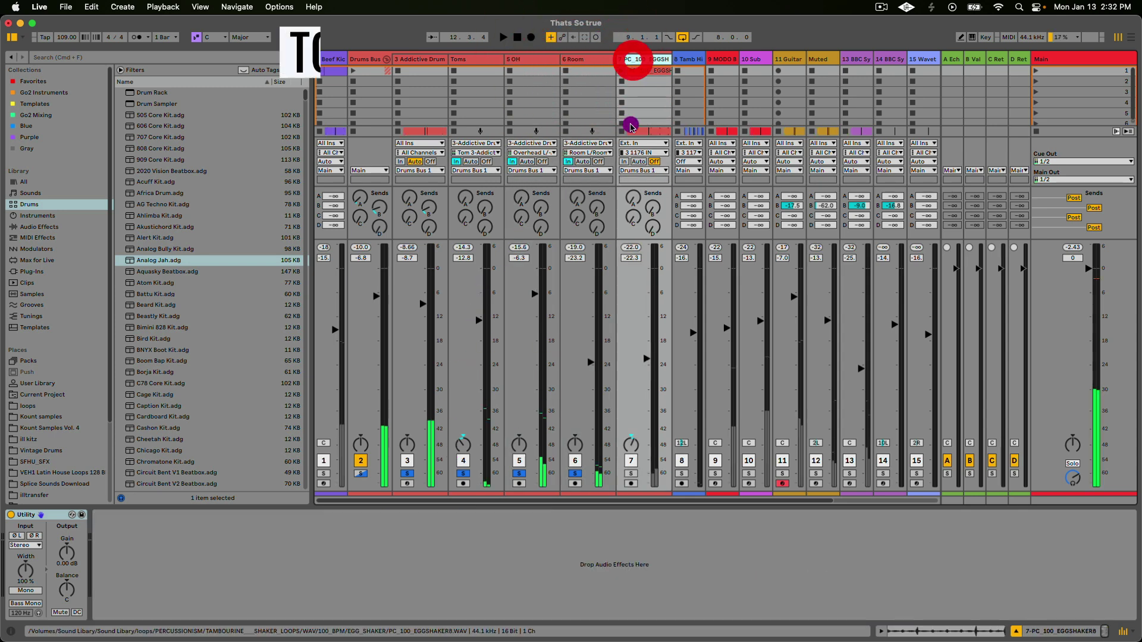
# - Solo the egg shaker track and, during playback, set its volume to -23.3 dB and the Toms volume to -13.4 dB
pyautogui.click(632, 474)
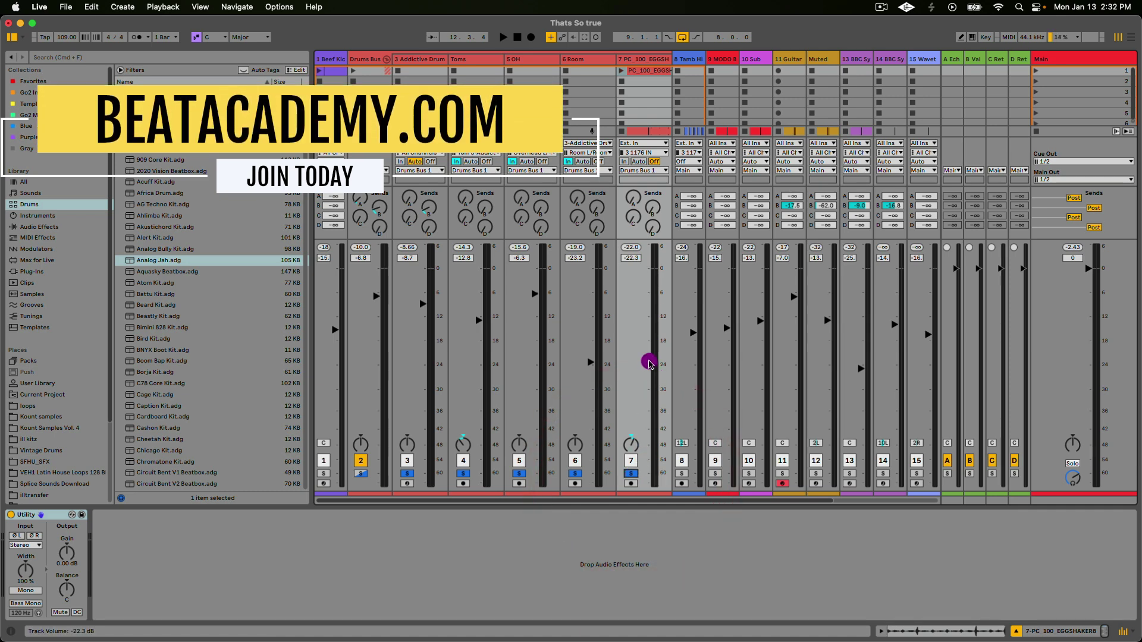
pyautogui.press('space')
pyautogui.moveTo(649, 364); pyautogui.dragTo(648, 364)
pyautogui.moveTo(483, 322); pyautogui.dragTo(484, 325)
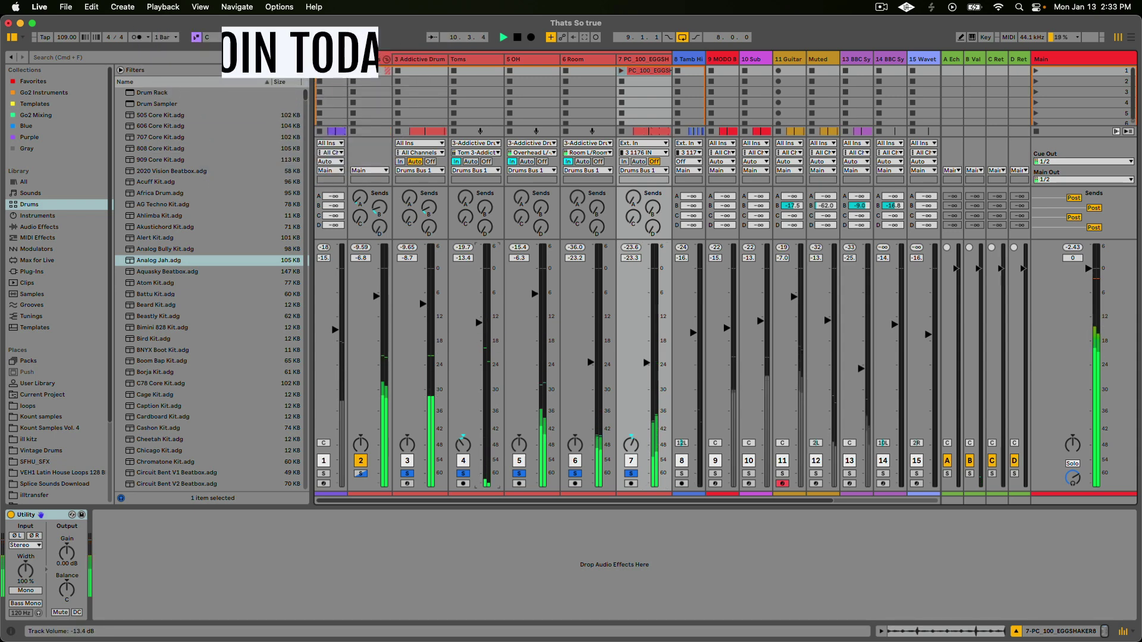
# - Stop playback and show the effect chains of the Addictive Drums track and the Drums Bus group
pyautogui.click(425, 59)
pyautogui.press('space')
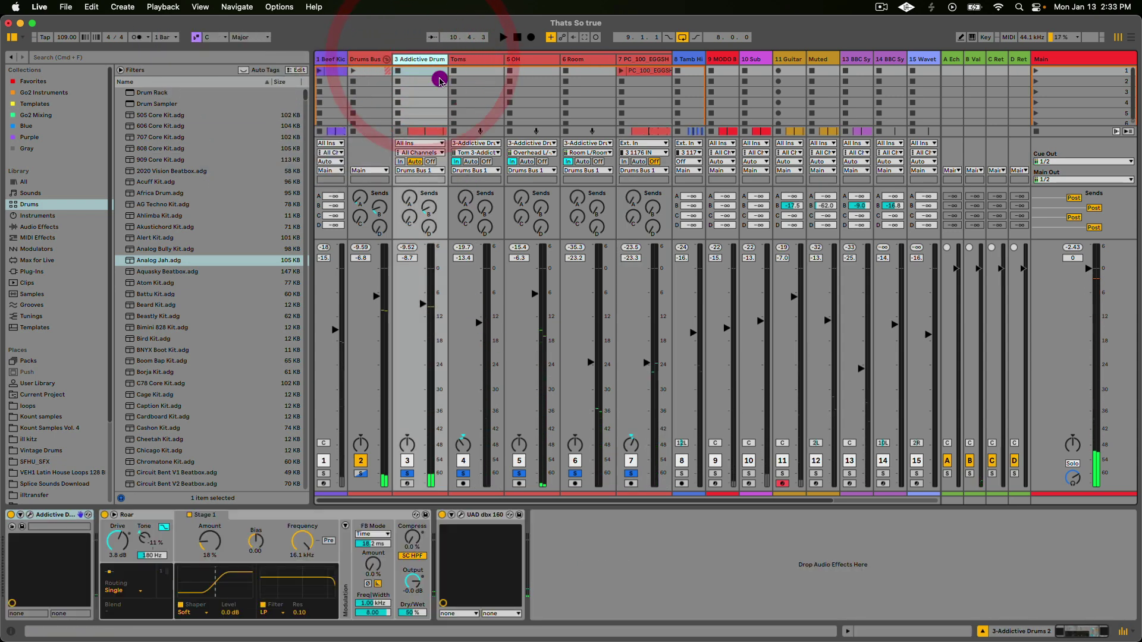
pyautogui.click(360, 58)
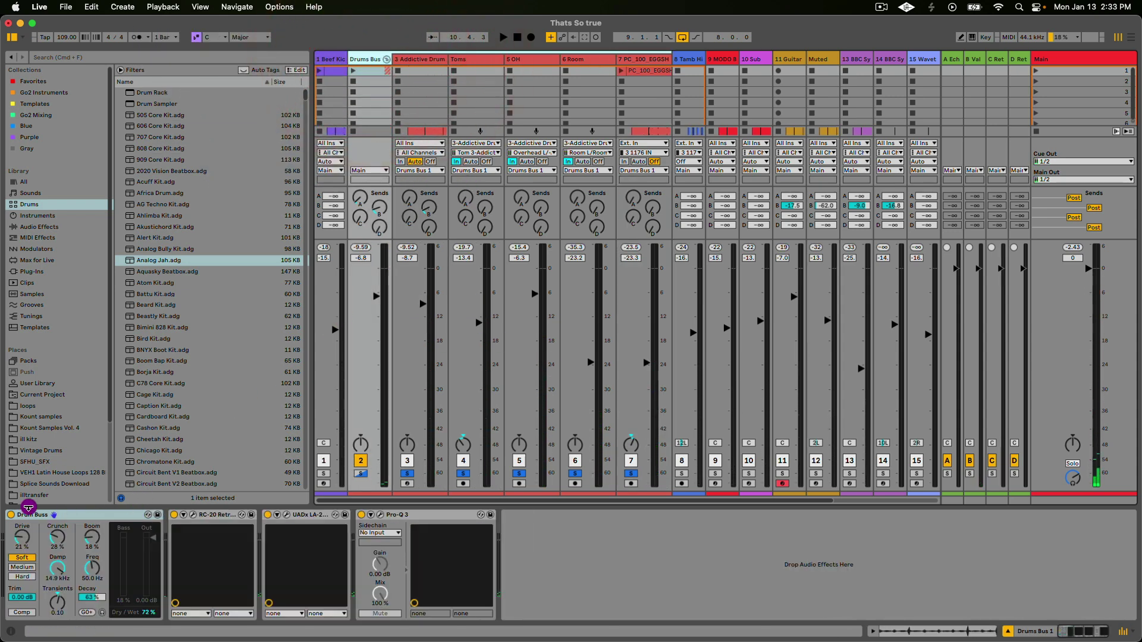
# - Check Drum Buss's Crunch amount on the Drums Bus and set its Boom to 17%
pyautogui.click(91, 516)
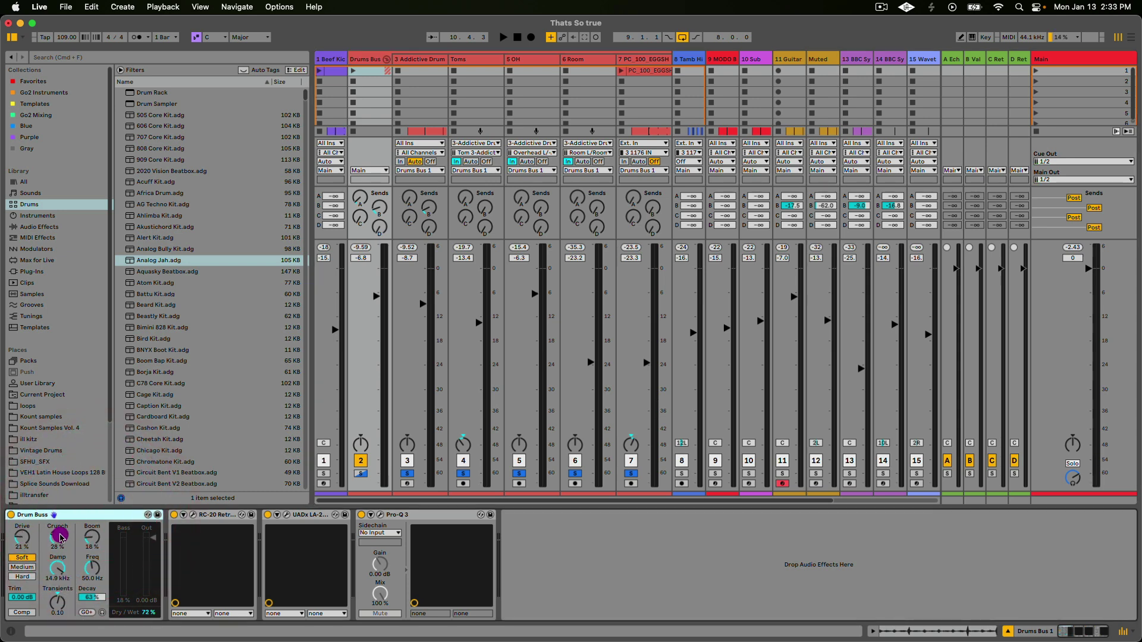
pyautogui.click(59, 536)
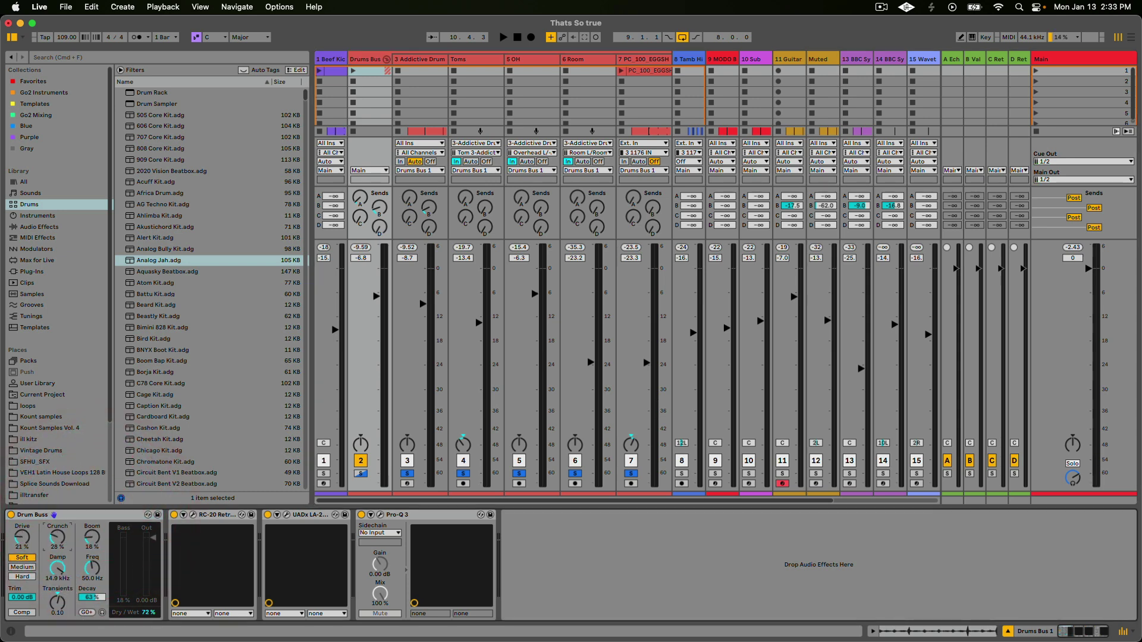
pyautogui.click(95, 539)
# - Point out the remaining Drums Bus effects, open RC-20 Retro Color, and examine its Distort and Magnetic amounts
pyautogui.click(220, 514)
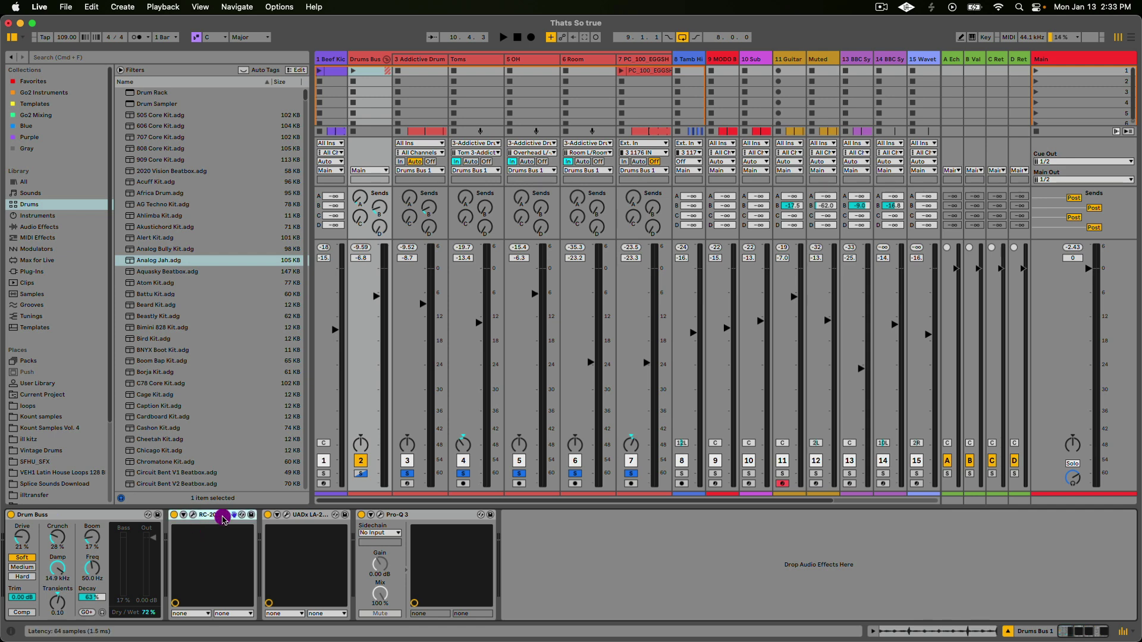
pyautogui.keyDown('shift'); pyautogui.click(402, 518); pyautogui.keyUp('shift')
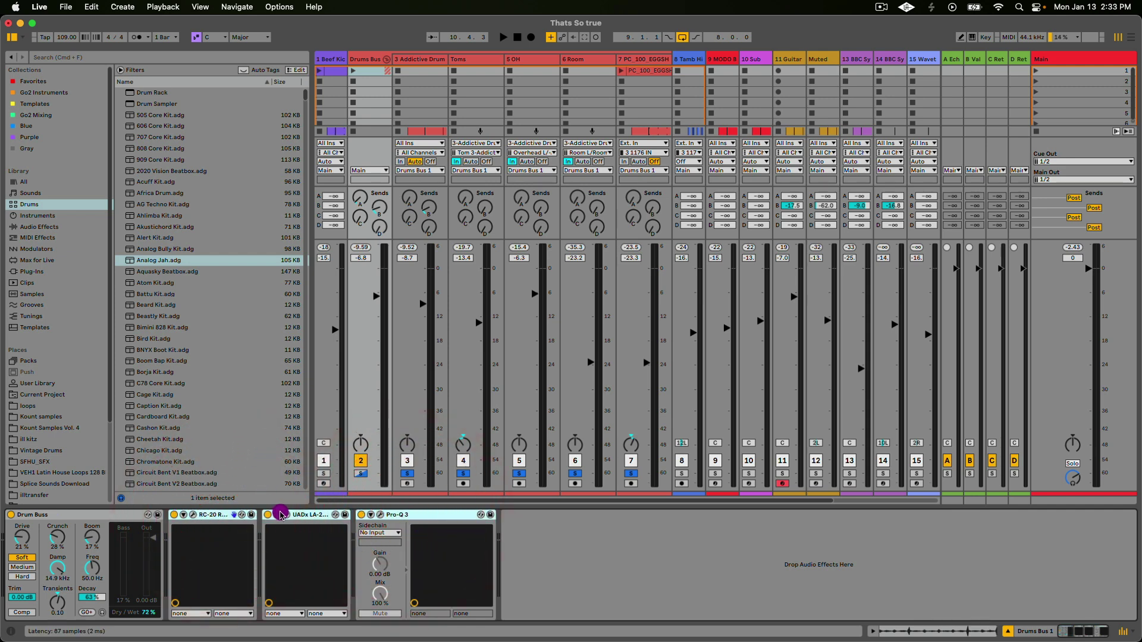
pyautogui.click(210, 512)
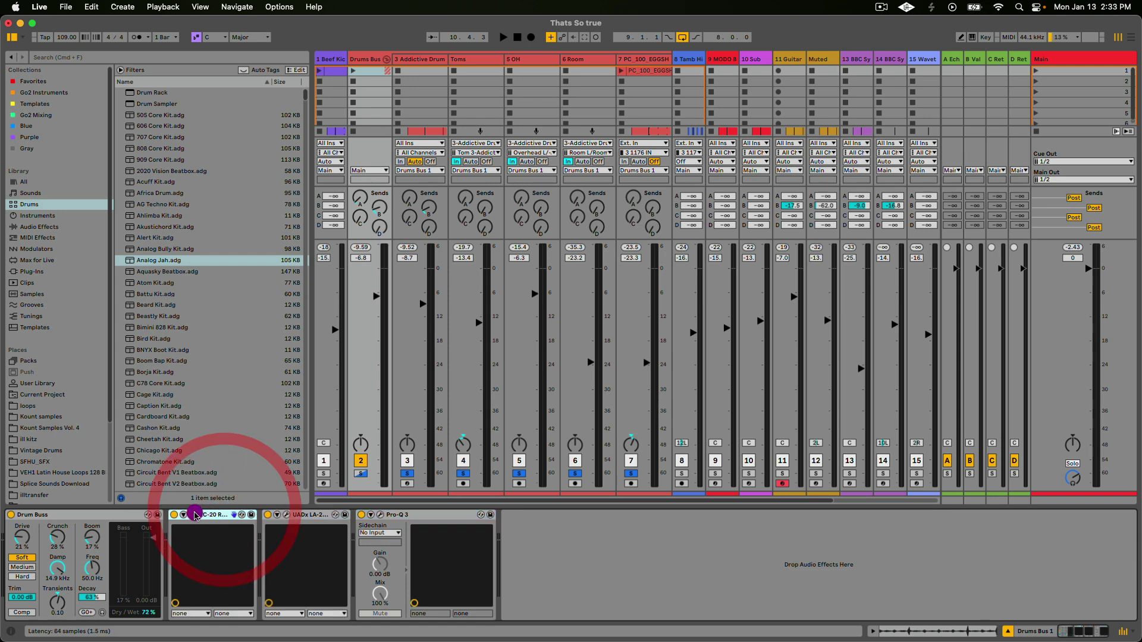
pyautogui.click(193, 514)
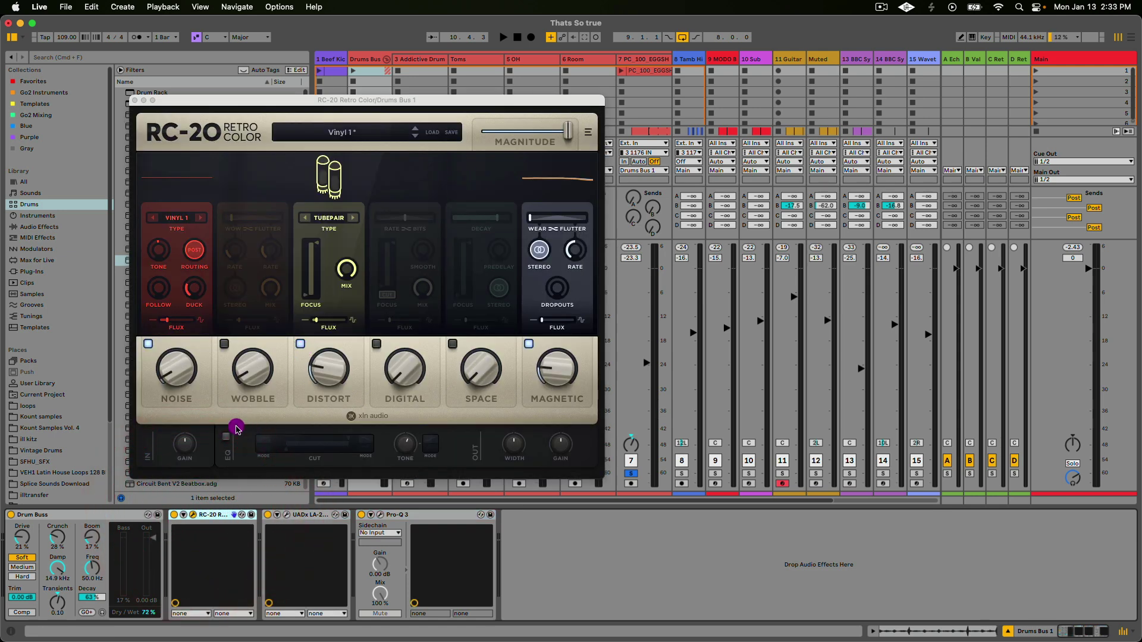
pyautogui.click(325, 368)
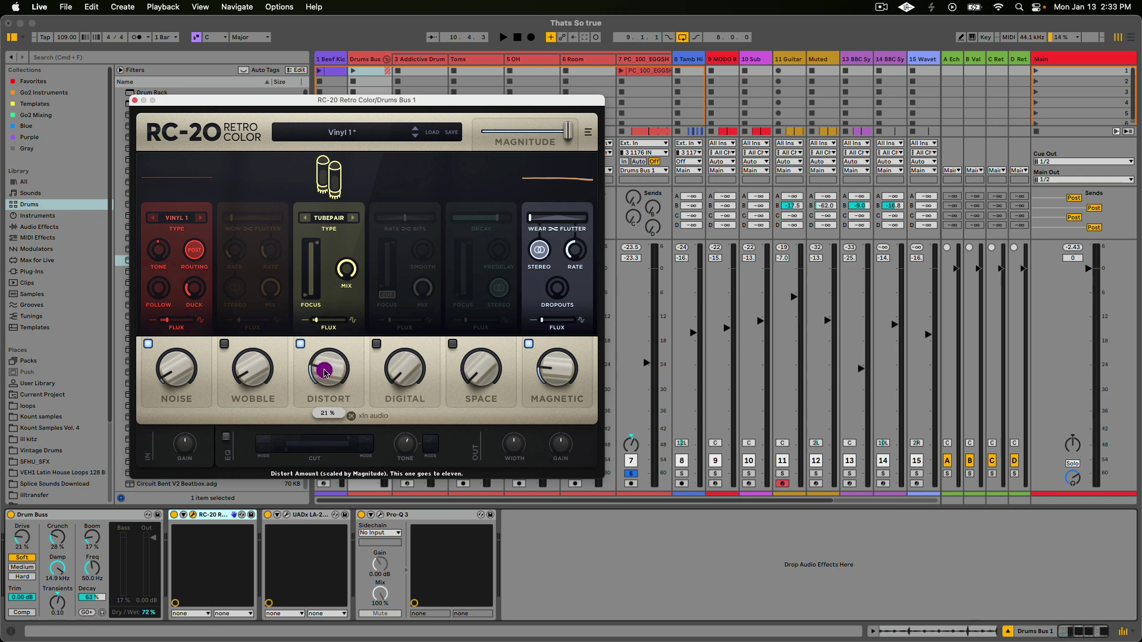
pyautogui.click(557, 378)
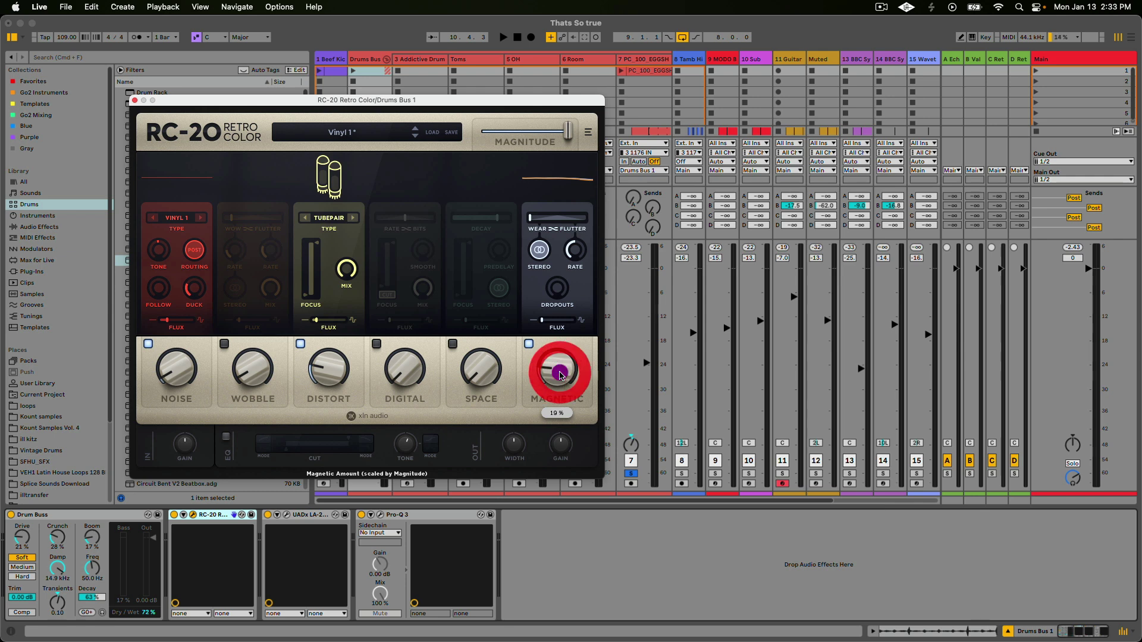
# - Compare the playing drums with RC-20 Retro Color bypassed and re-enabled, and stop playback
pyautogui.press('space')
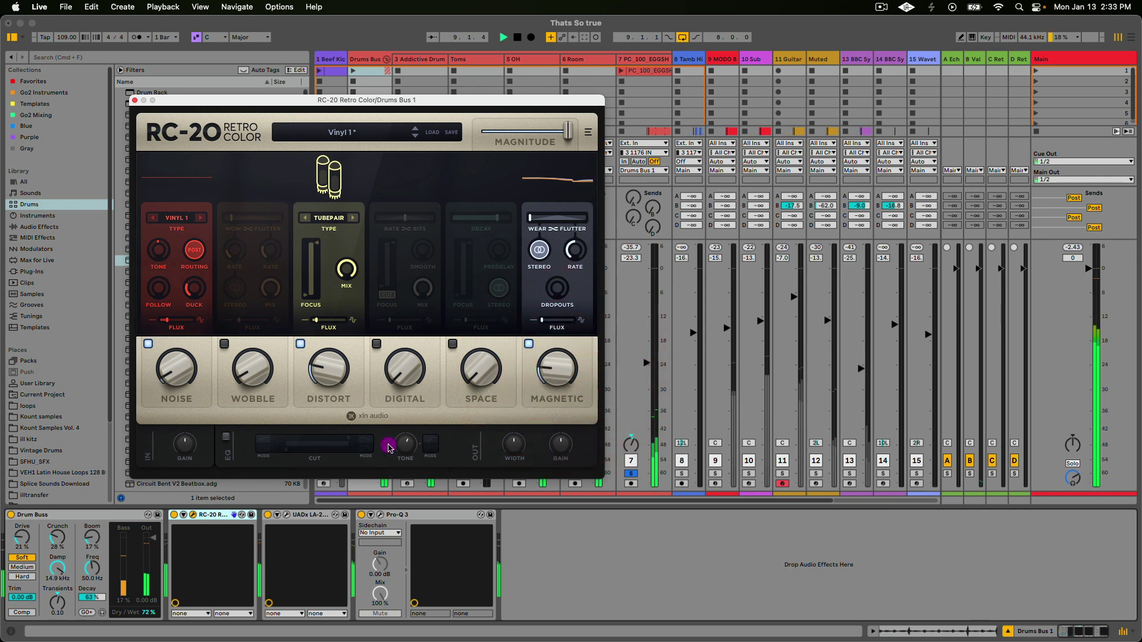
pyautogui.click(173, 516)
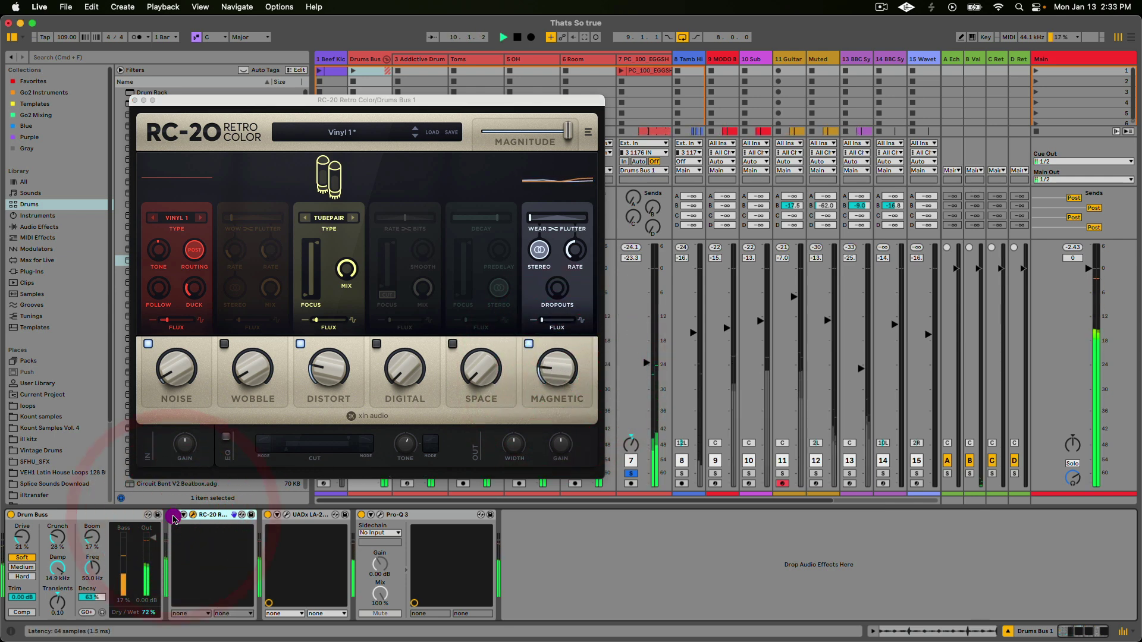
pyautogui.click(173, 516)
pyautogui.press('space')
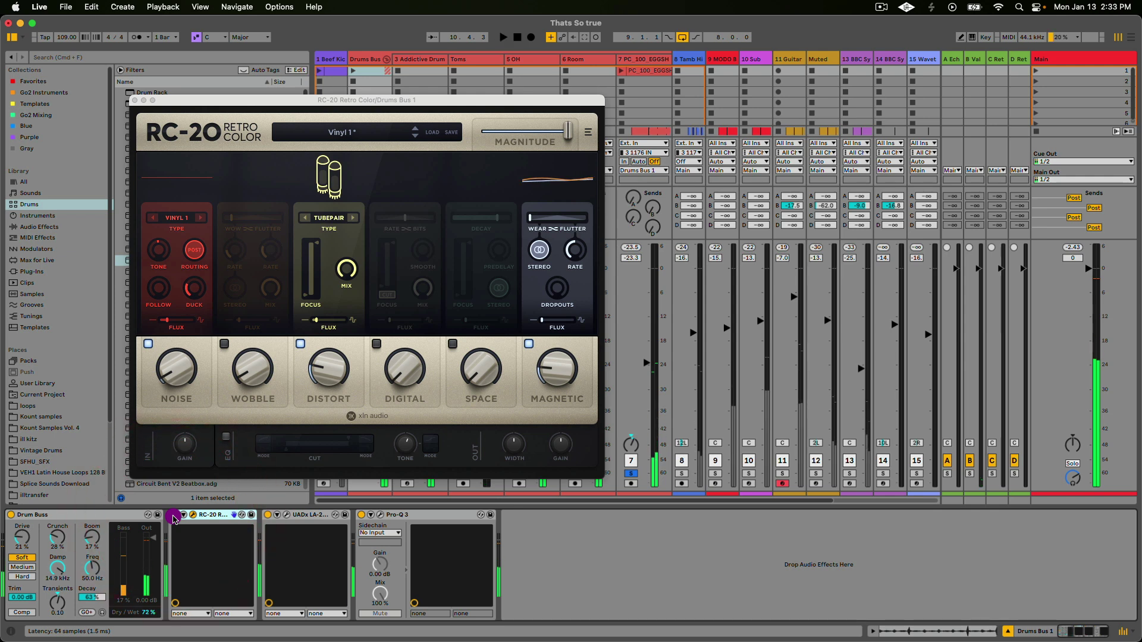
# - Open the UADx LA-2A Gray Compressor on the Drums Bus, compare the drums with its power off and on, and close it
pyautogui.click(287, 515)
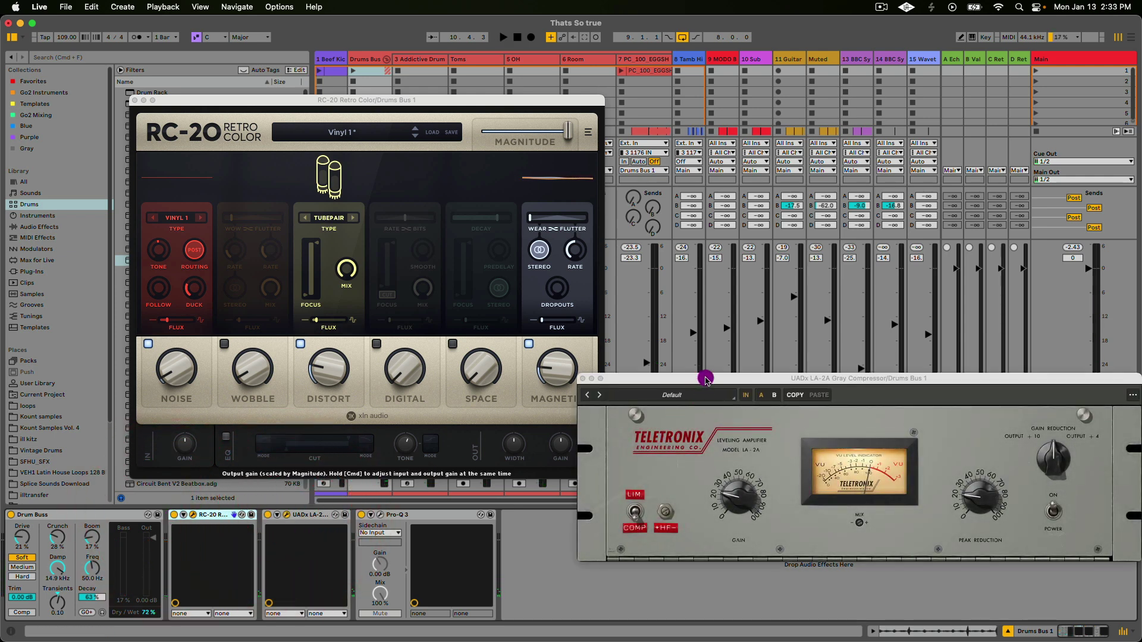
pyautogui.moveTo(706, 378); pyautogui.dragTo(529, 302)
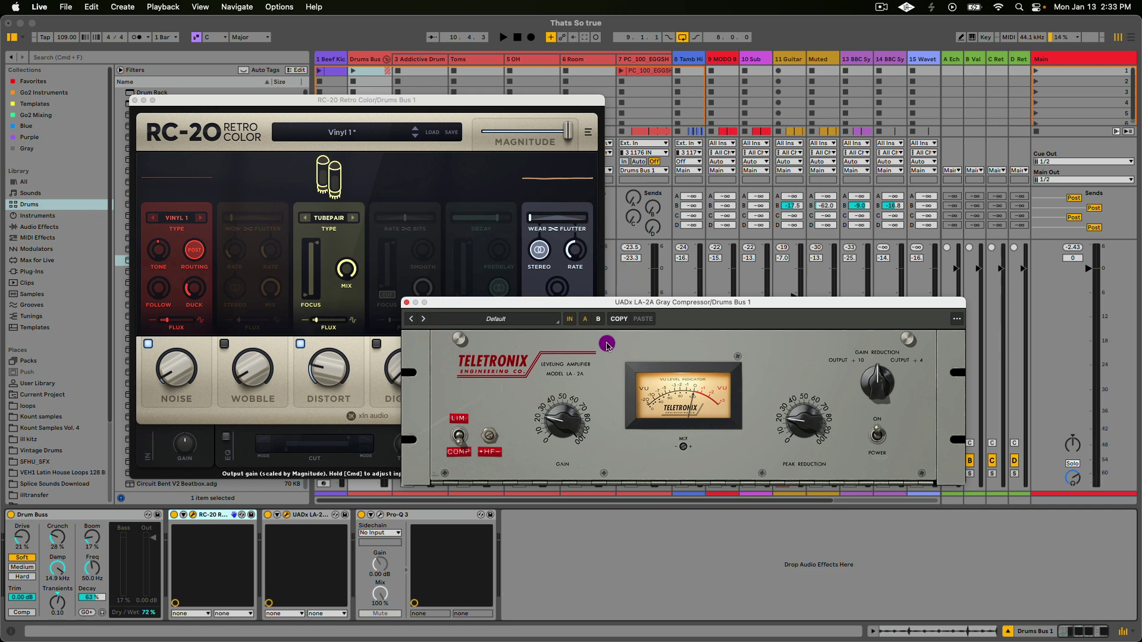
pyautogui.press('space')
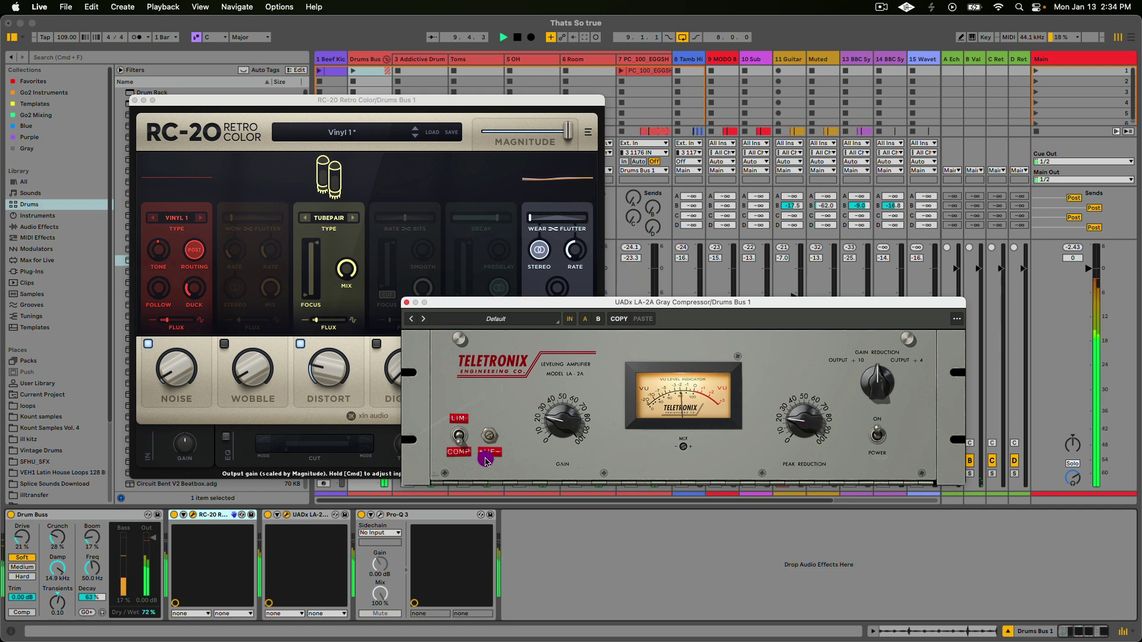
pyautogui.click(880, 441)
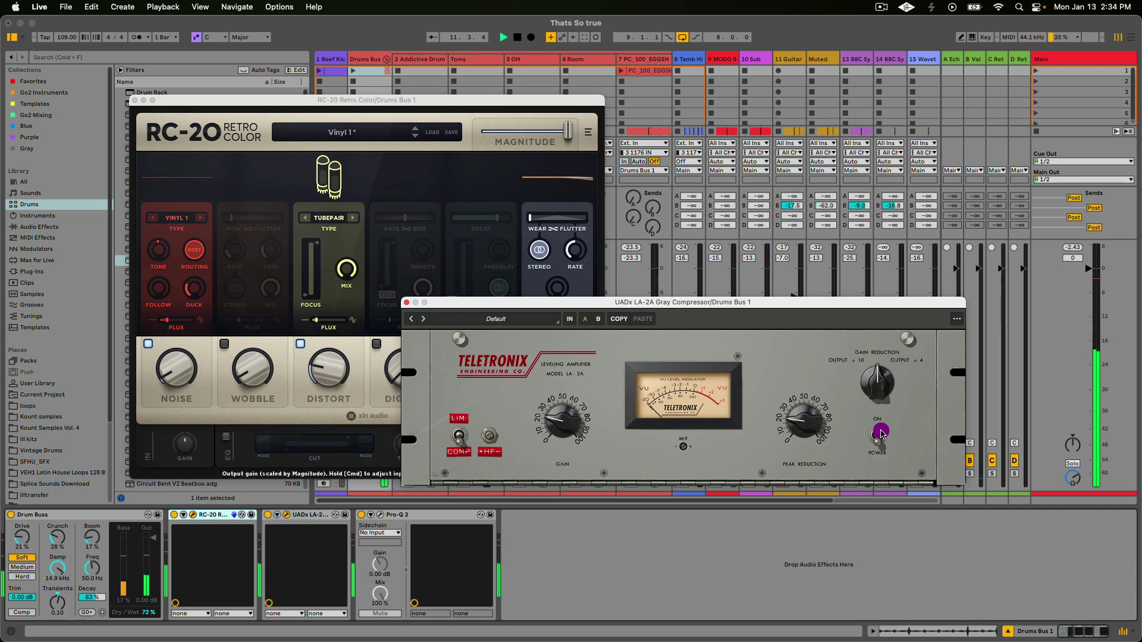
pyautogui.click(880, 434)
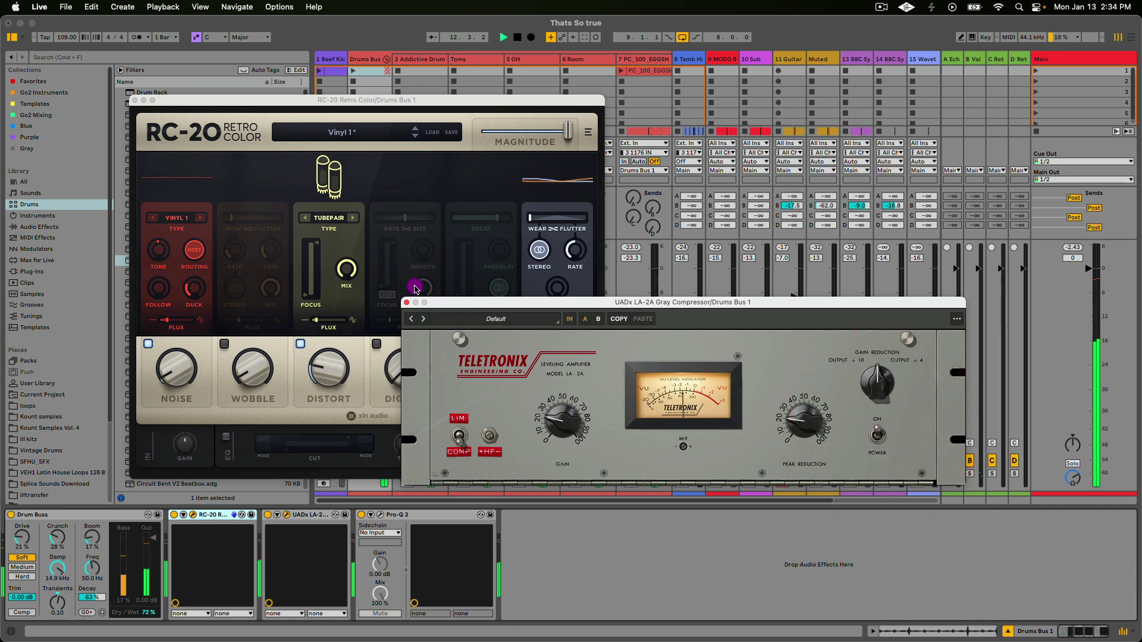
pyautogui.press('space')
pyautogui.press('super+w')
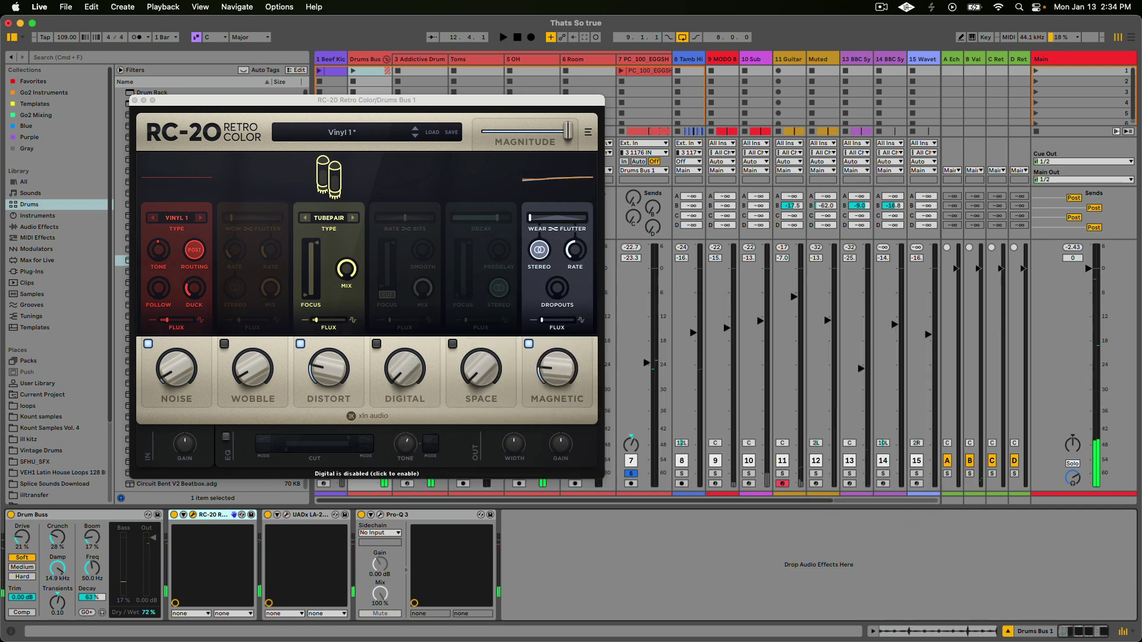
# - Open Pro-Q 3 on the Drums Bus, examine its midrange cut, and close both plug-in windows
pyautogui.click(381, 515)
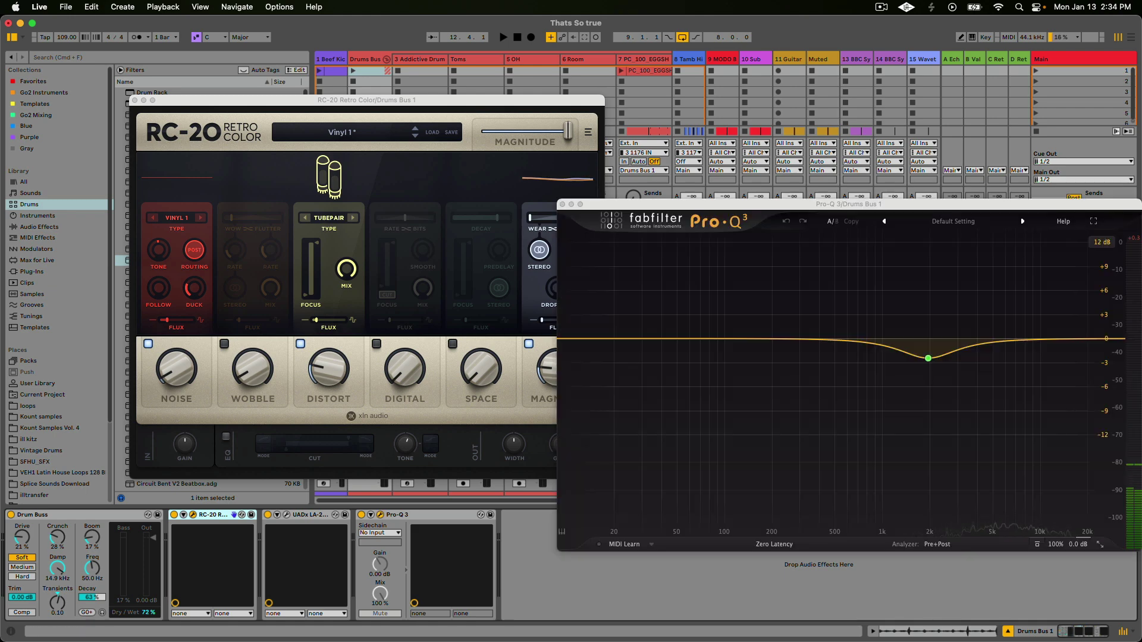
pyautogui.moveTo(936, 360)
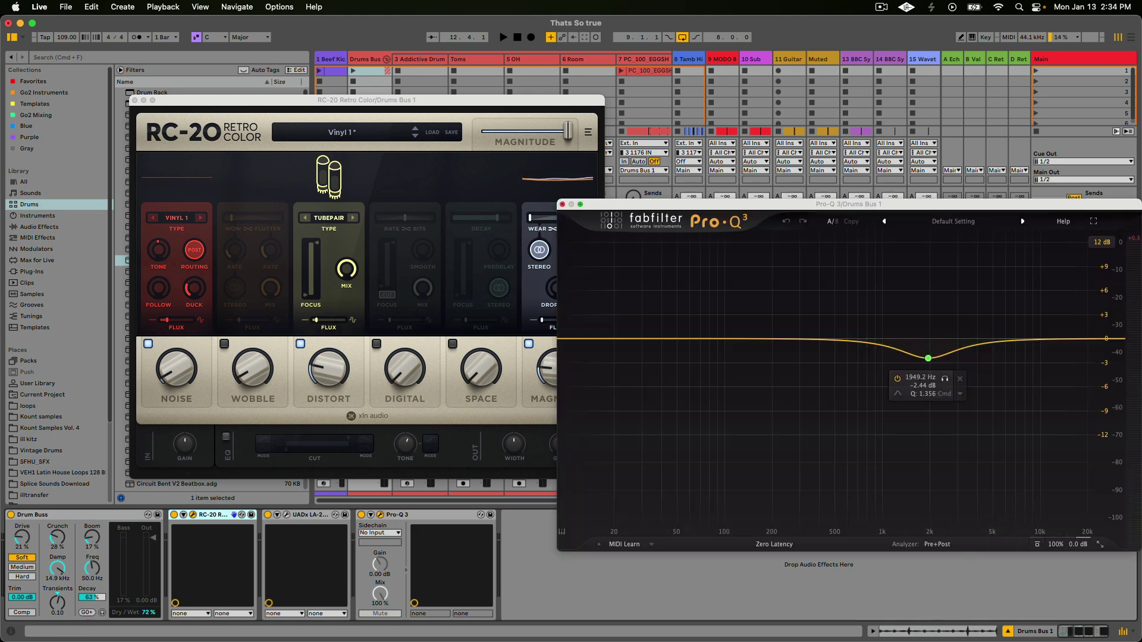
pyautogui.click(562, 204)
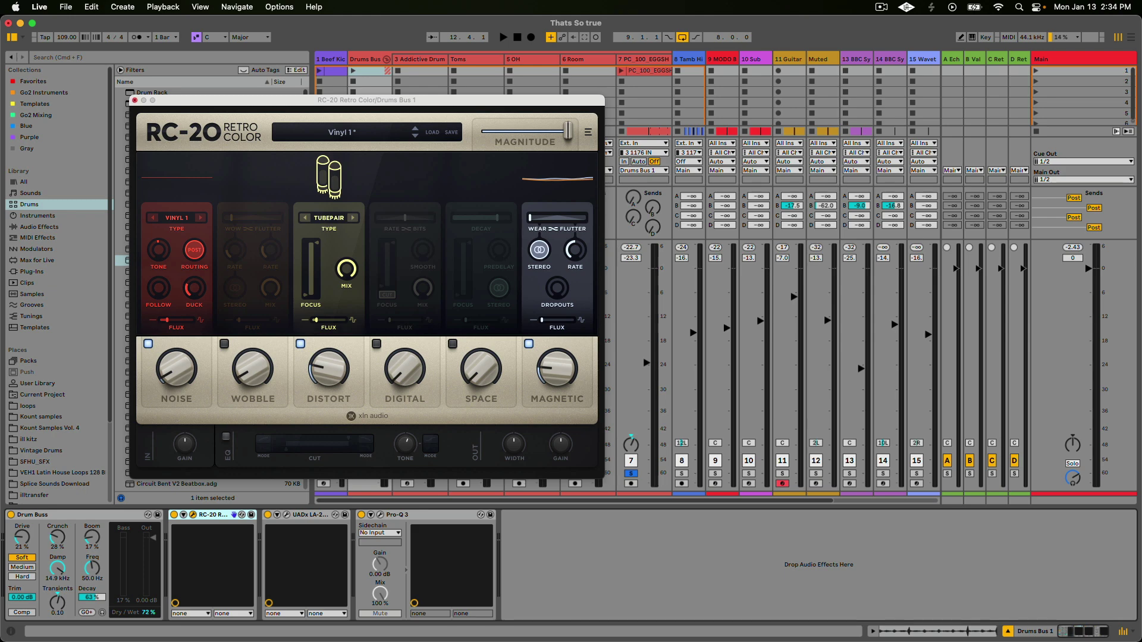
pyautogui.click(135, 100)
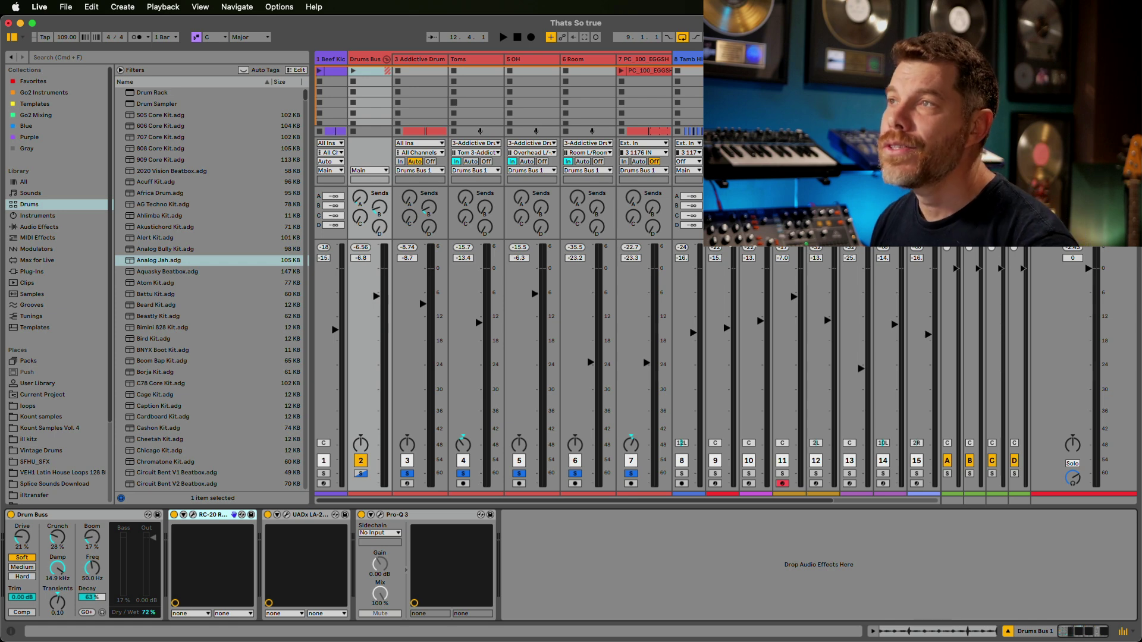
# - Examine Roar on the Addictive Drums track, open its UAD dbx 160 compressor to view the settings, and close it
pyautogui.click(420, 59)
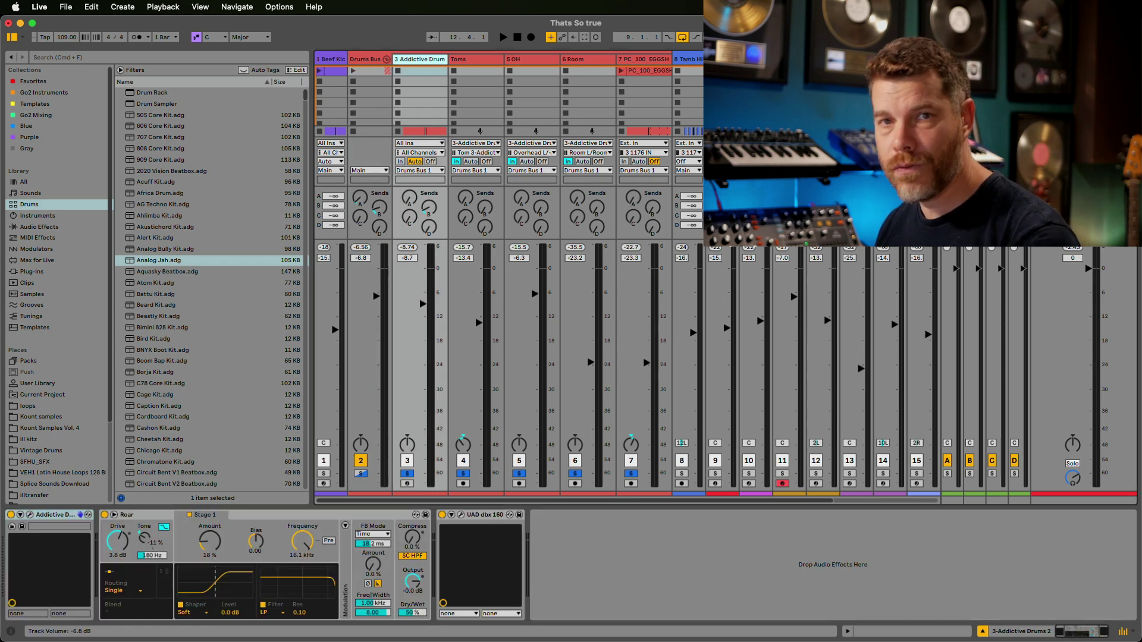
pyautogui.click(140, 515)
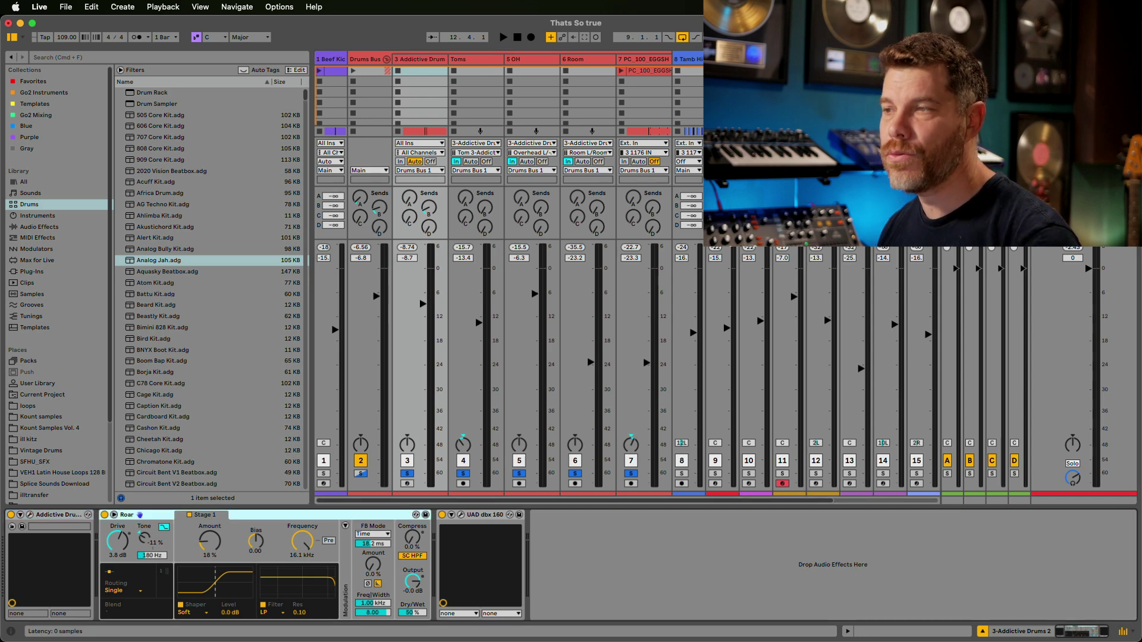
pyautogui.click(461, 515)
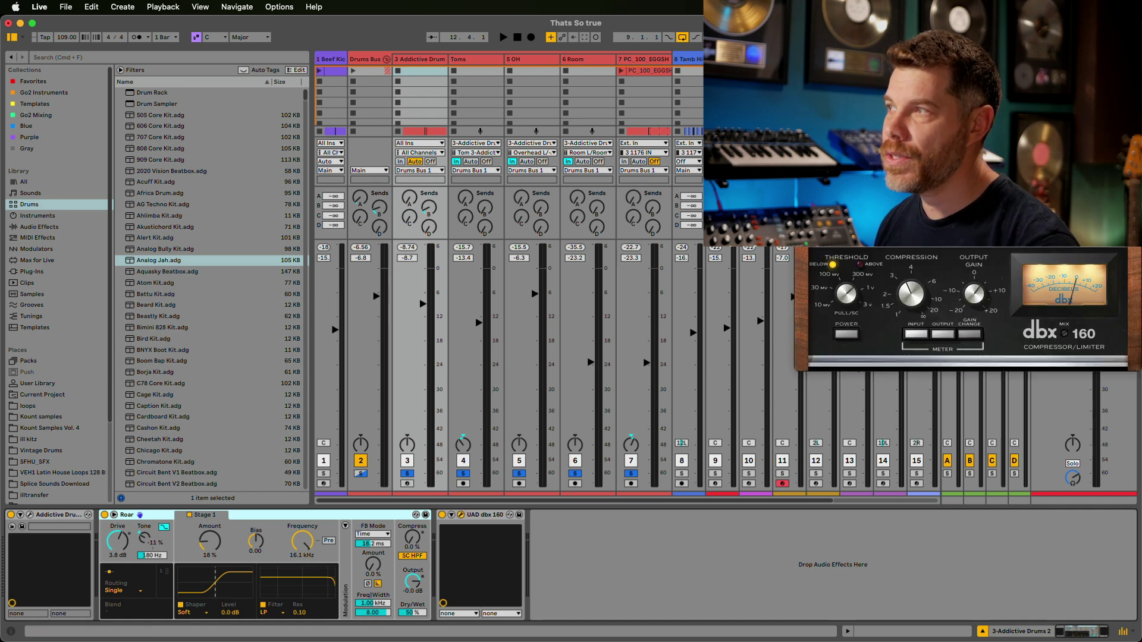
pyautogui.click(803, 206)
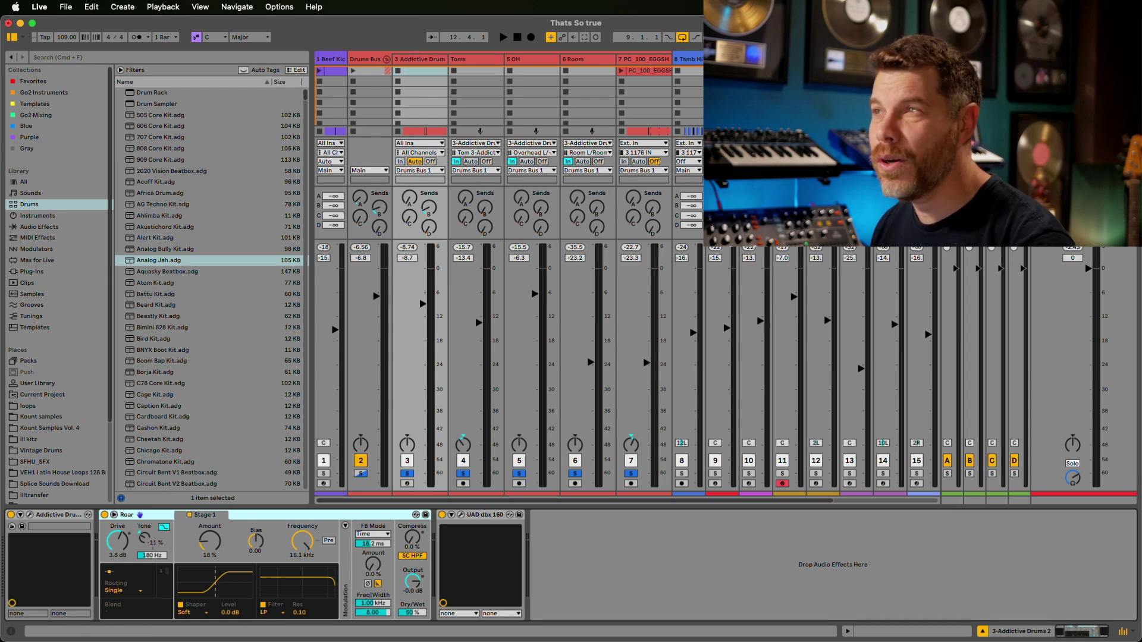
# - Examine the Beef Kick clip's note pattern in the Arrangement and return to the Session mixer
pyautogui.press('Left')
pyautogui.press('Left')
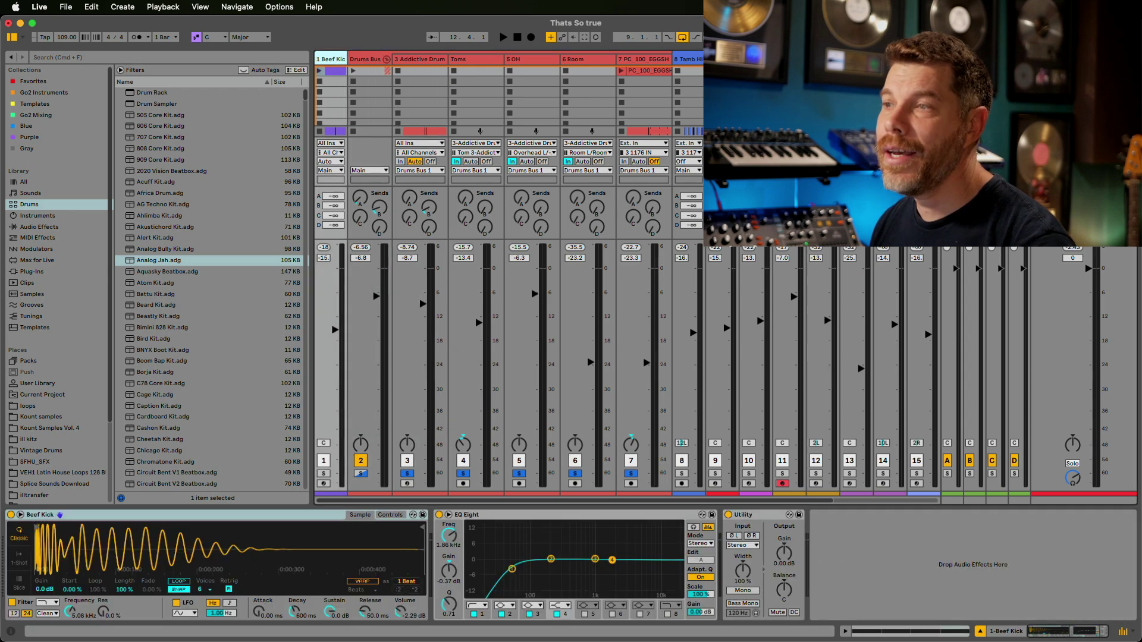
pyautogui.press('Tab')
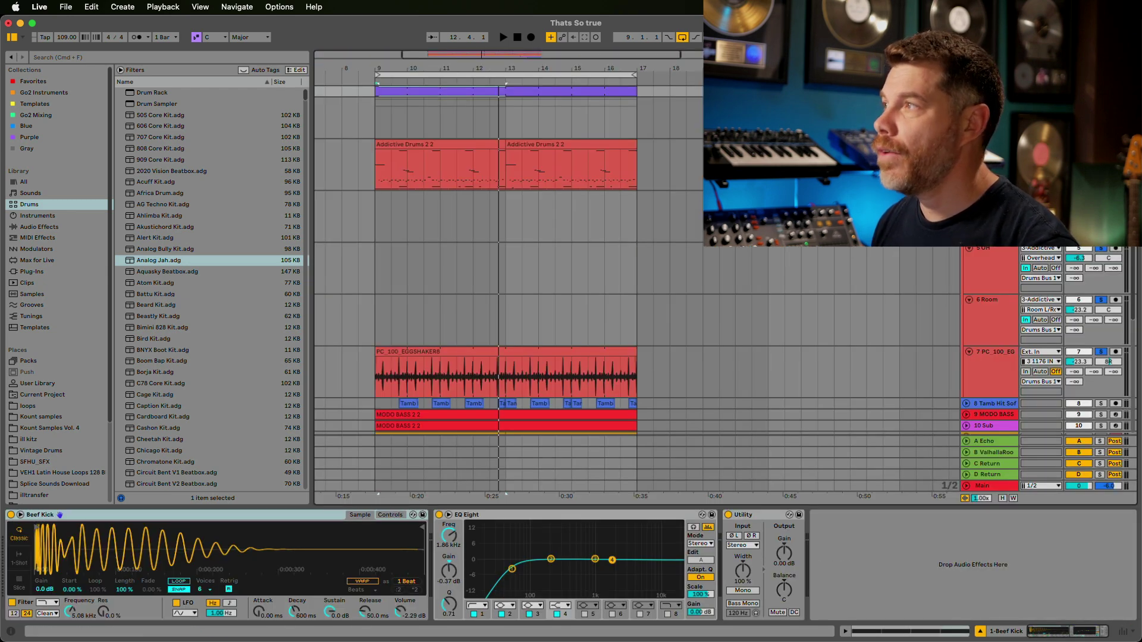
pyautogui.press('u')
pyautogui.doubleClick(440, 92)
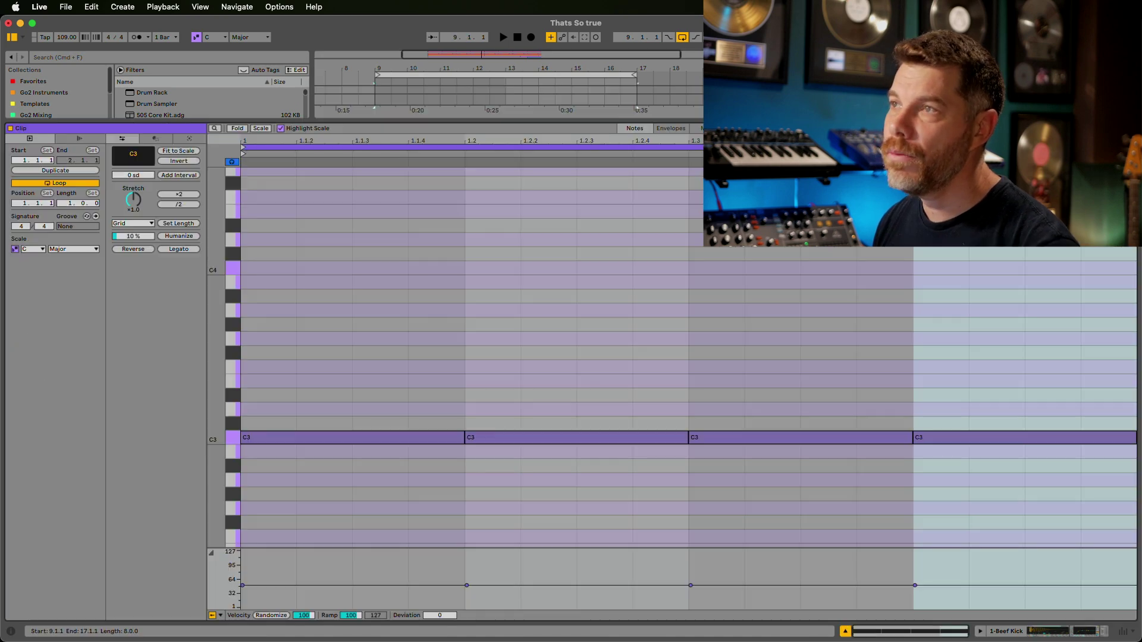
pyautogui.hotkey('shift', 'Tab')
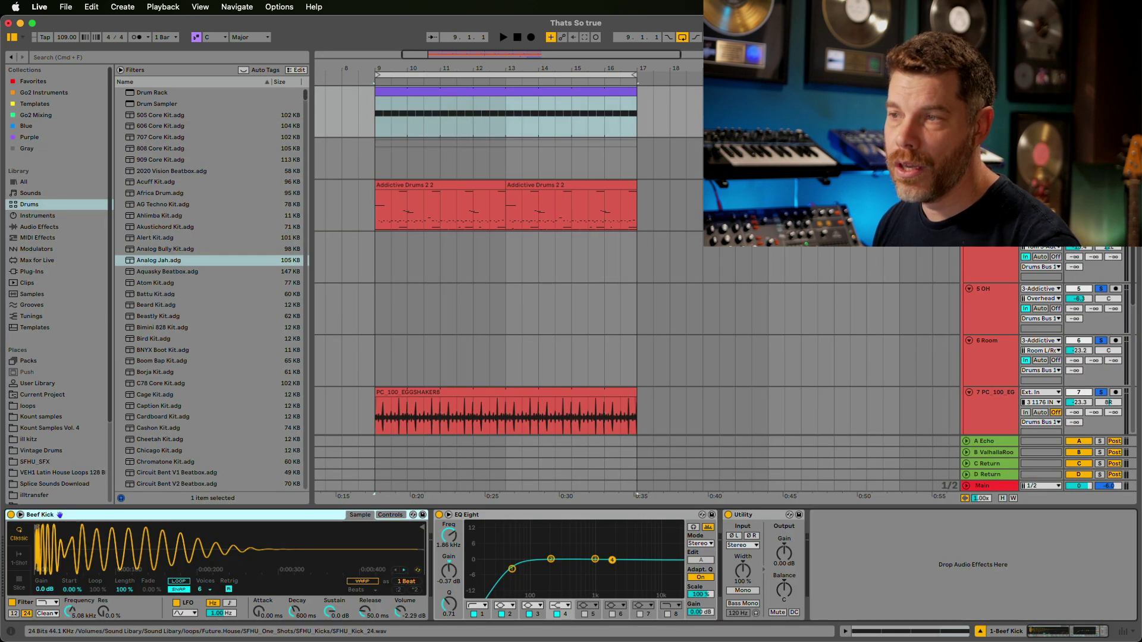
pyautogui.press('Tab')
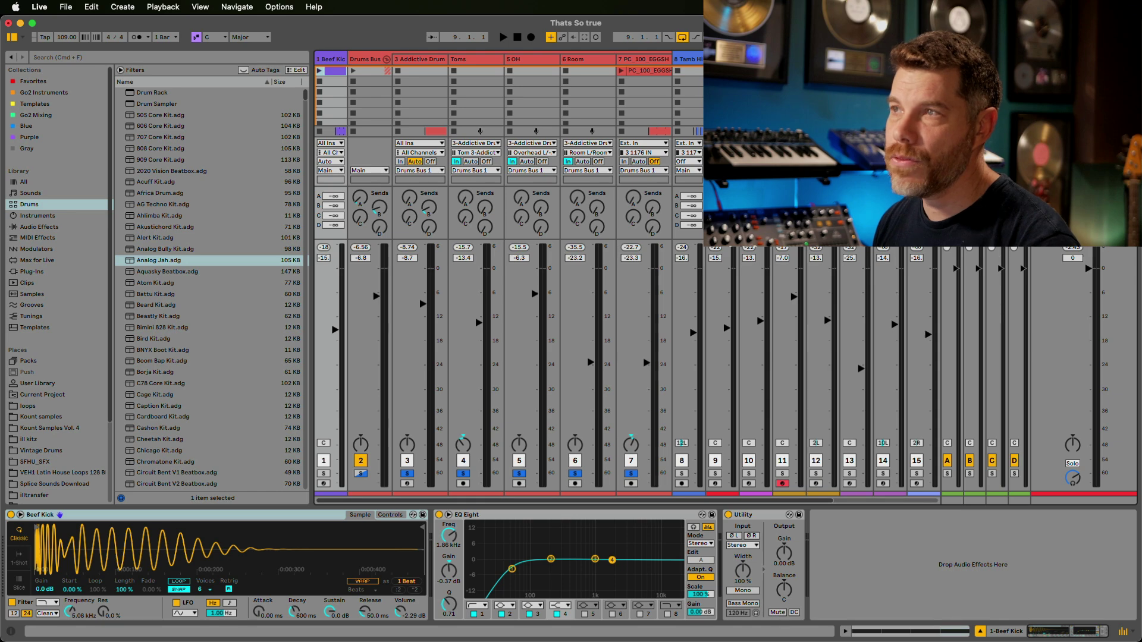
# - Play the drums while trying different Beef Kick levels, and set its volume to about -12 dB
pyautogui.press('space')
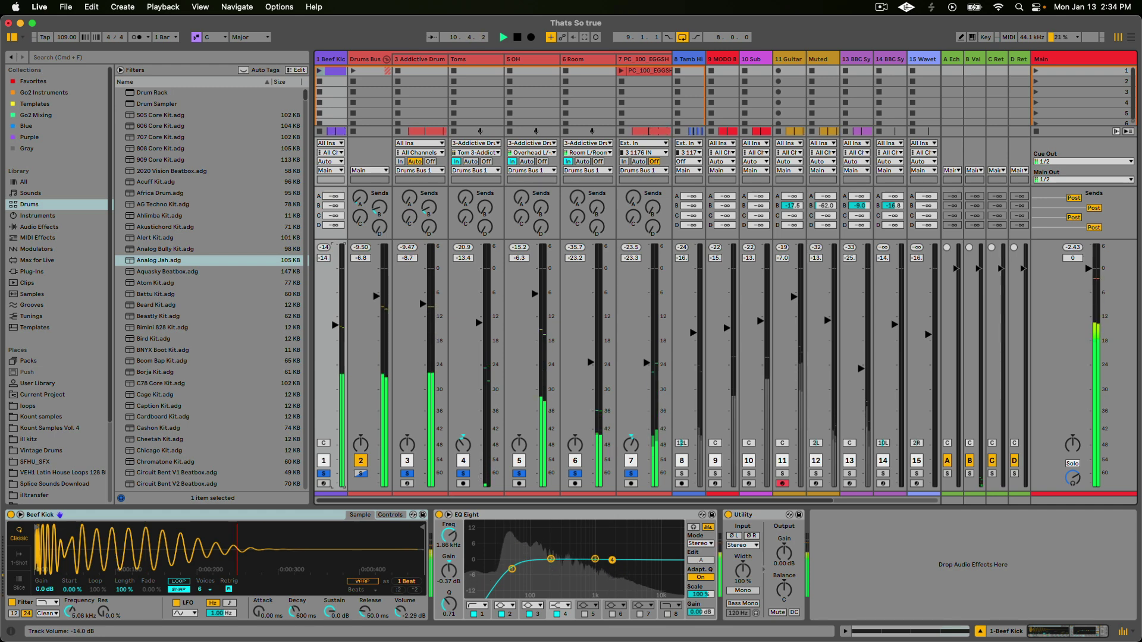
pyautogui.press('space')
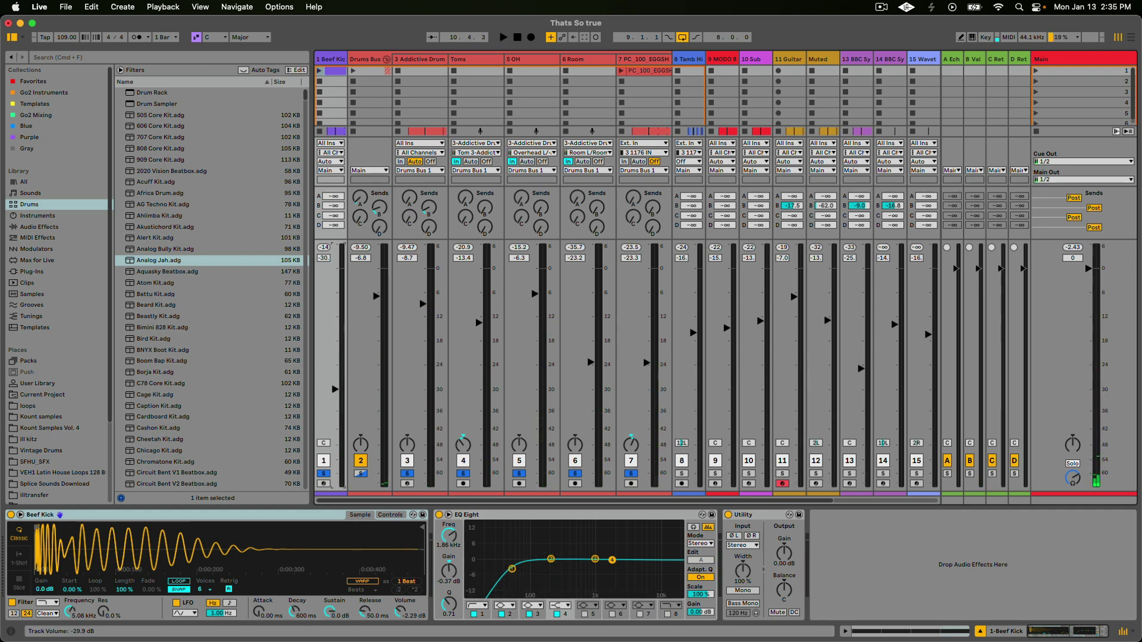
pyautogui.press('space')
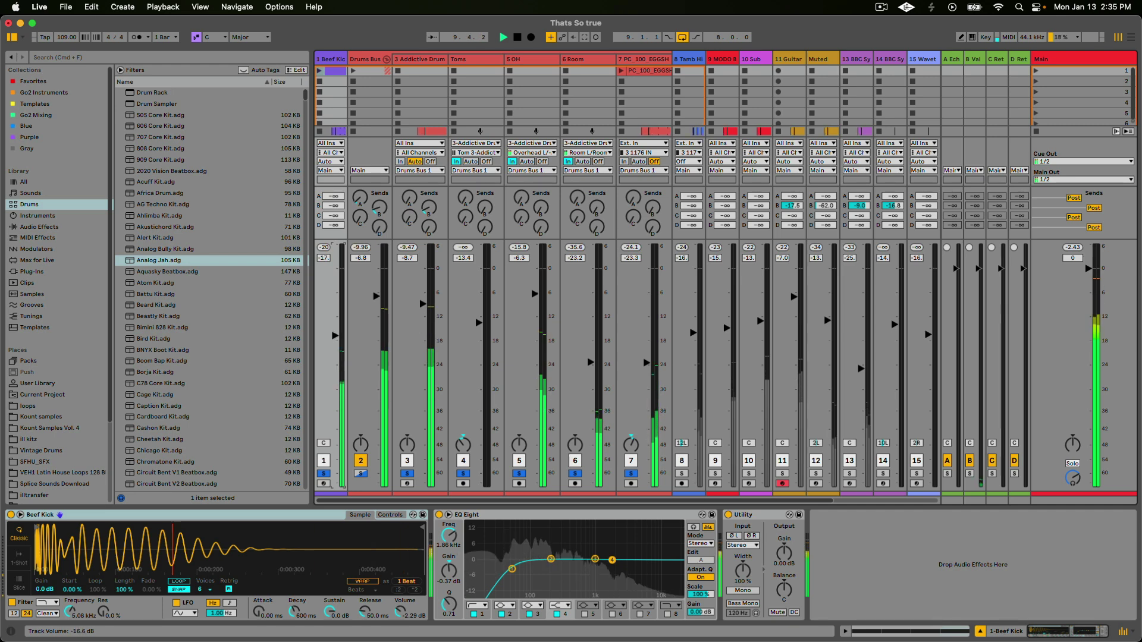
pyautogui.moveTo(335, 336); pyautogui.dragTo(336, 318)
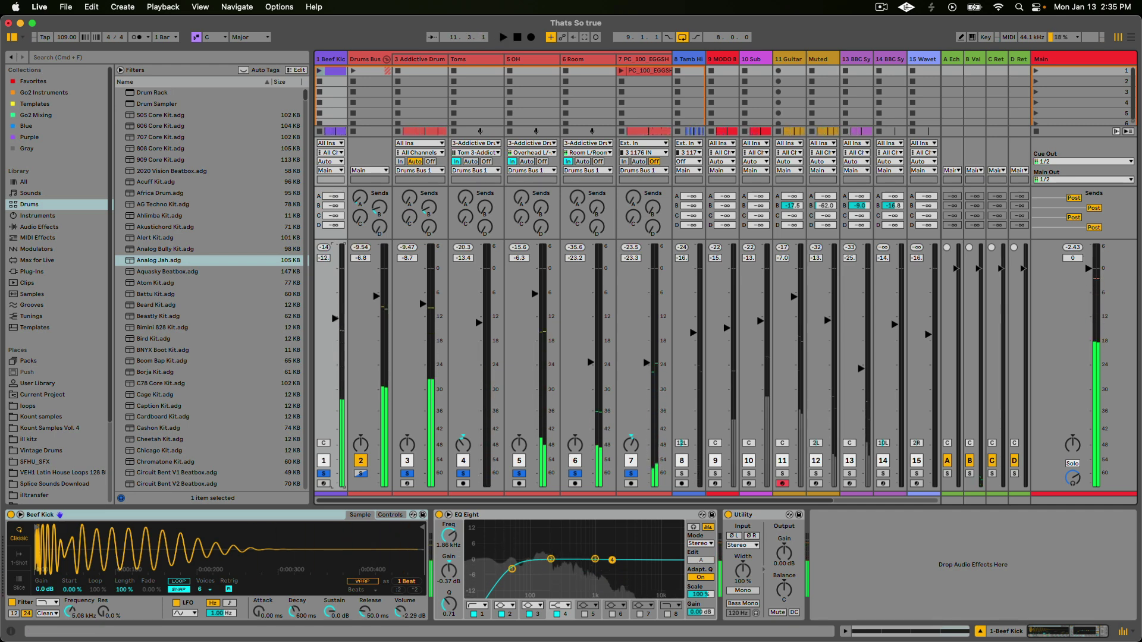
# - Audition the Beef Kick on its own and set the low-cut band in its EQ Eight to 45.4 Hz
pyautogui.press('space')
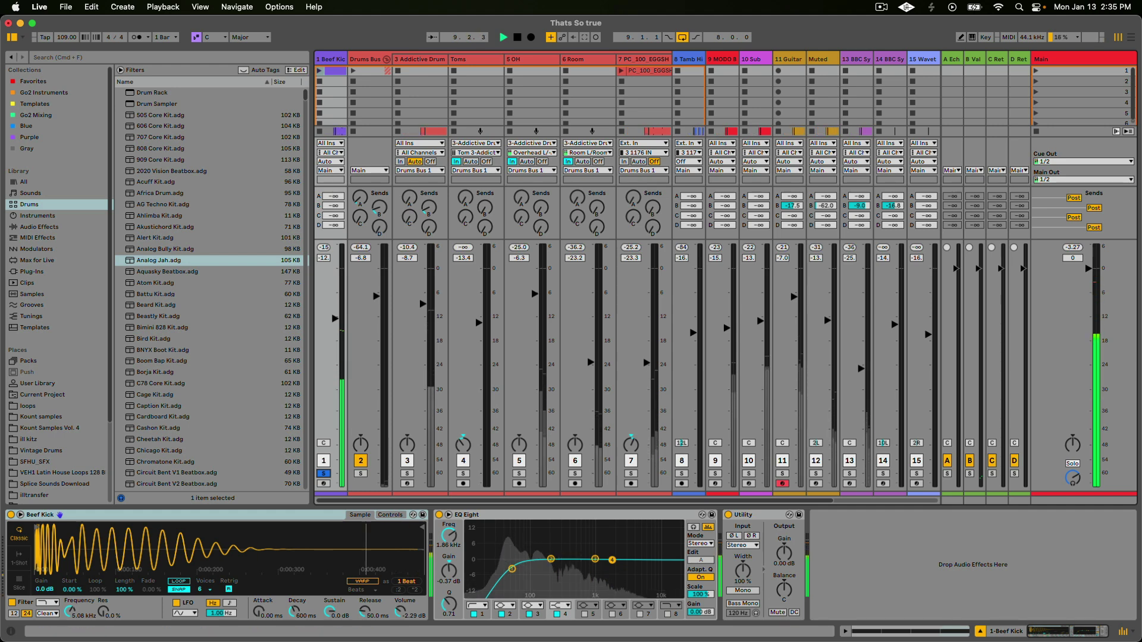
pyautogui.press('space')
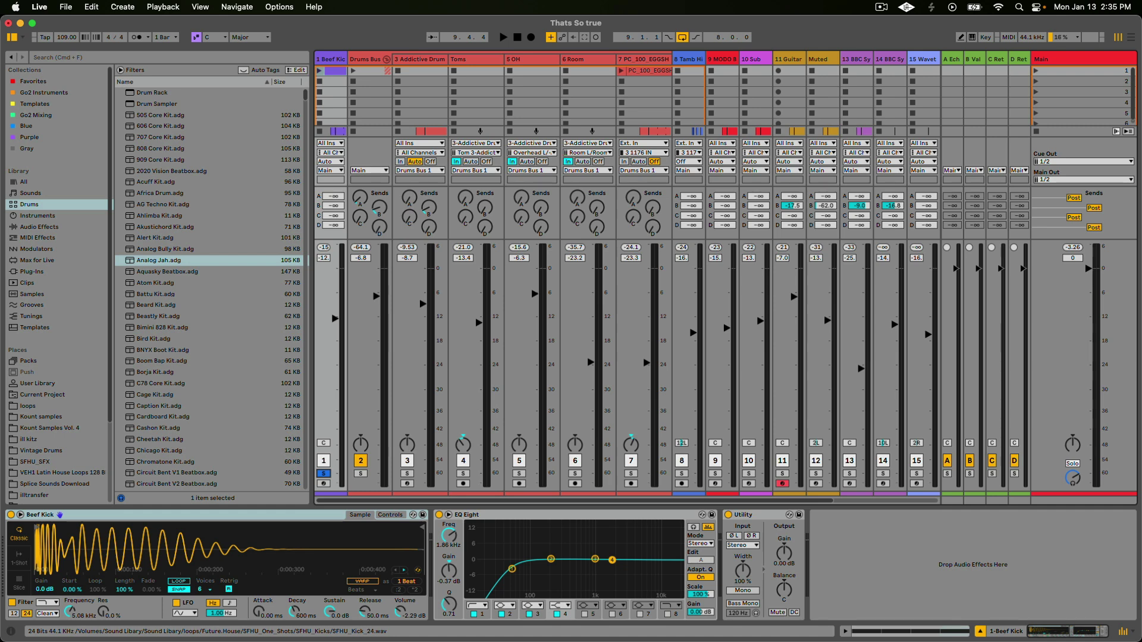
pyautogui.moveTo(512, 569); pyautogui.dragTo(511, 568)
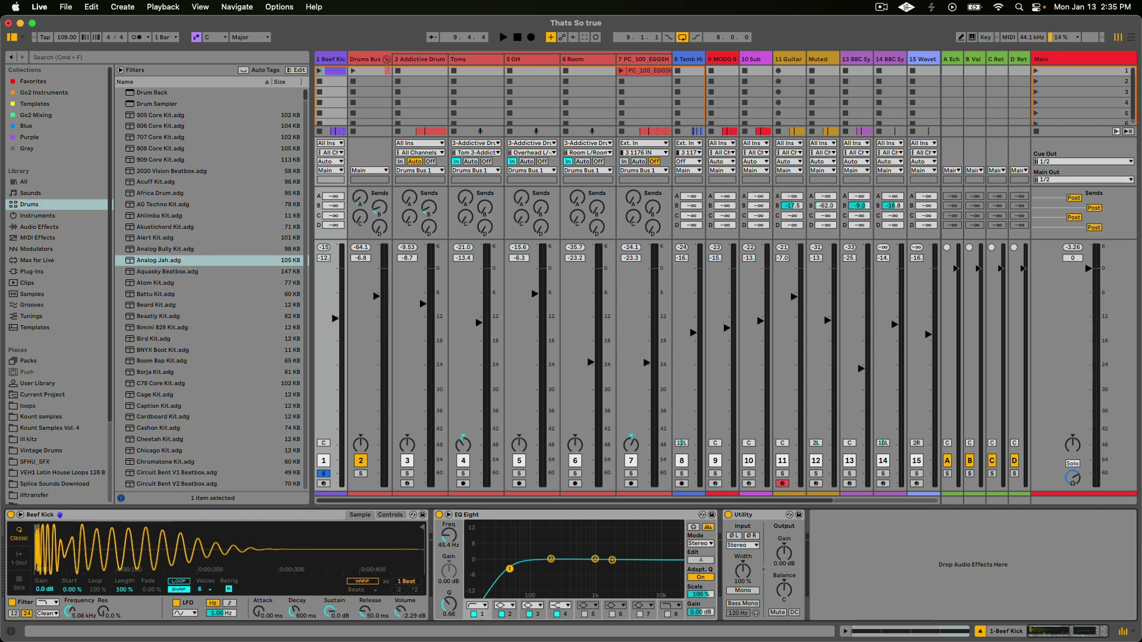
# - Collapse the Drums Bus group, solo it alongside Beef Kick, and set the kick's volume to -13.1 dB during playback
pyautogui.click(387, 60)
pyautogui.keyDown('super'); pyautogui.click(361, 482); pyautogui.keyUp('super')
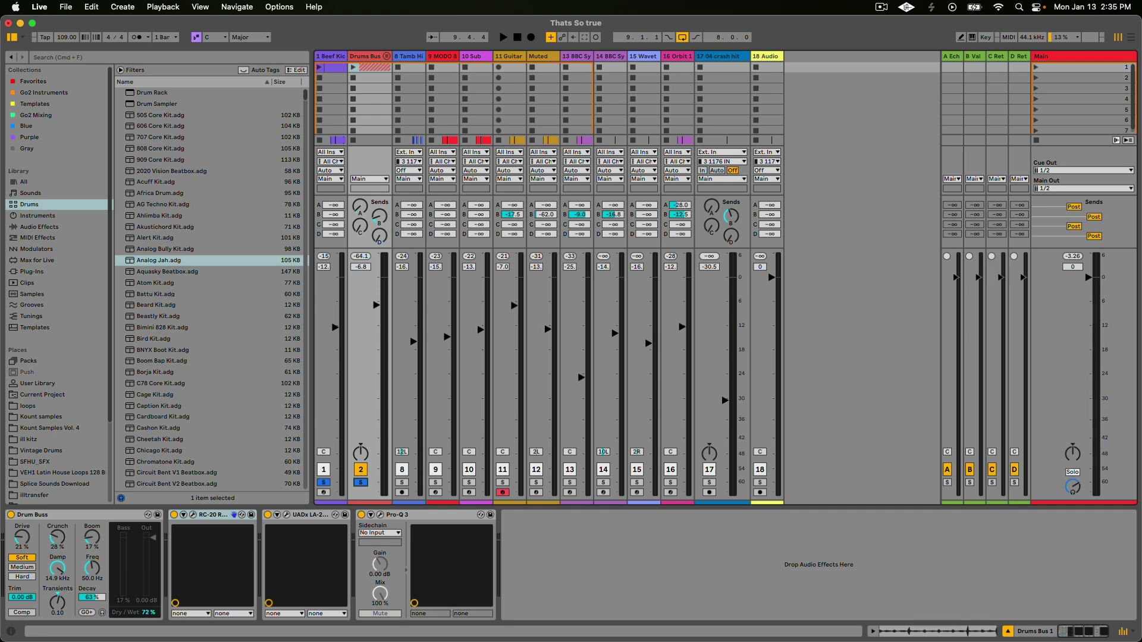
pyautogui.press('space')
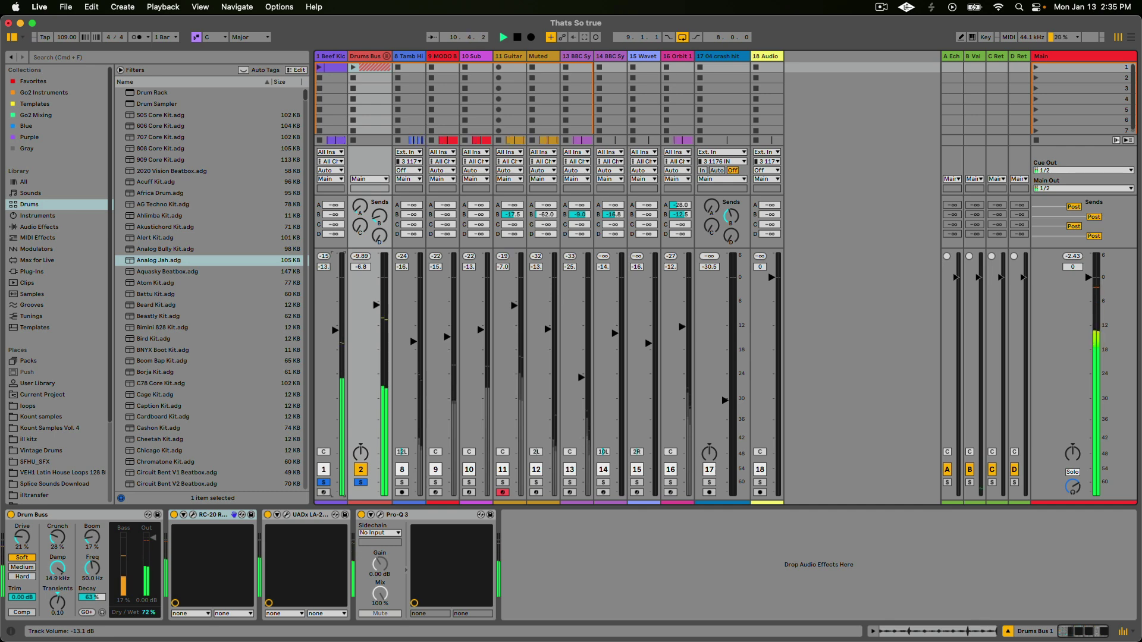
pyautogui.press('space')
# - Widen the Tamb Hit Soft track in the mixer and expand the Drums Bus group
pyautogui.click(408, 56)
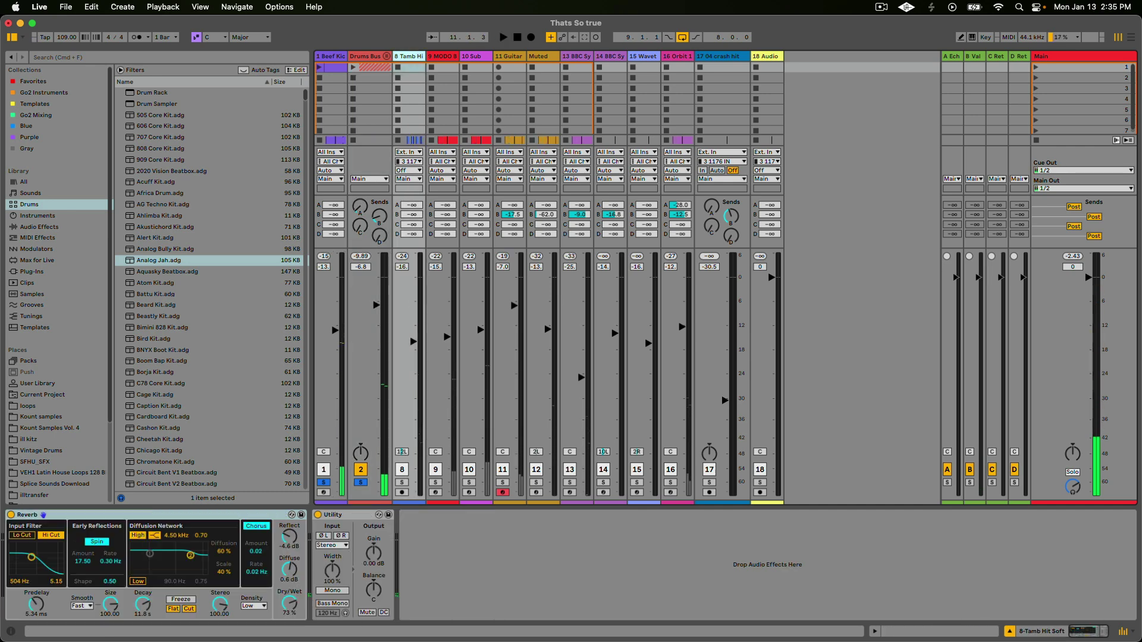
pyautogui.moveTo(425, 56); pyautogui.dragTo(448, 56)
pyautogui.click(365, 56)
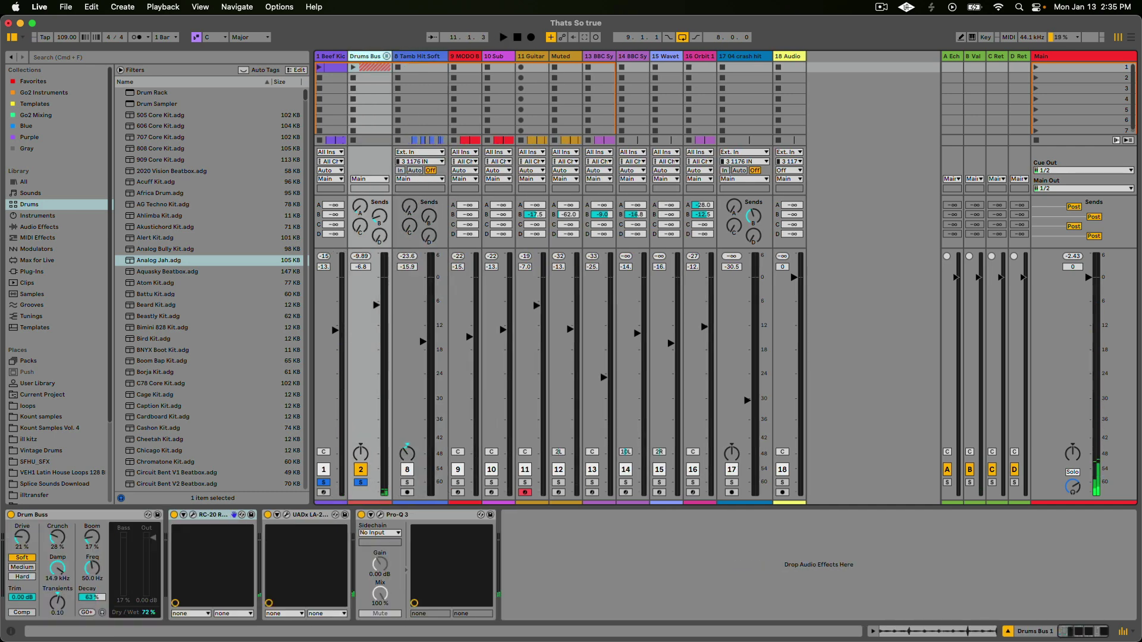
pyautogui.click(386, 56)
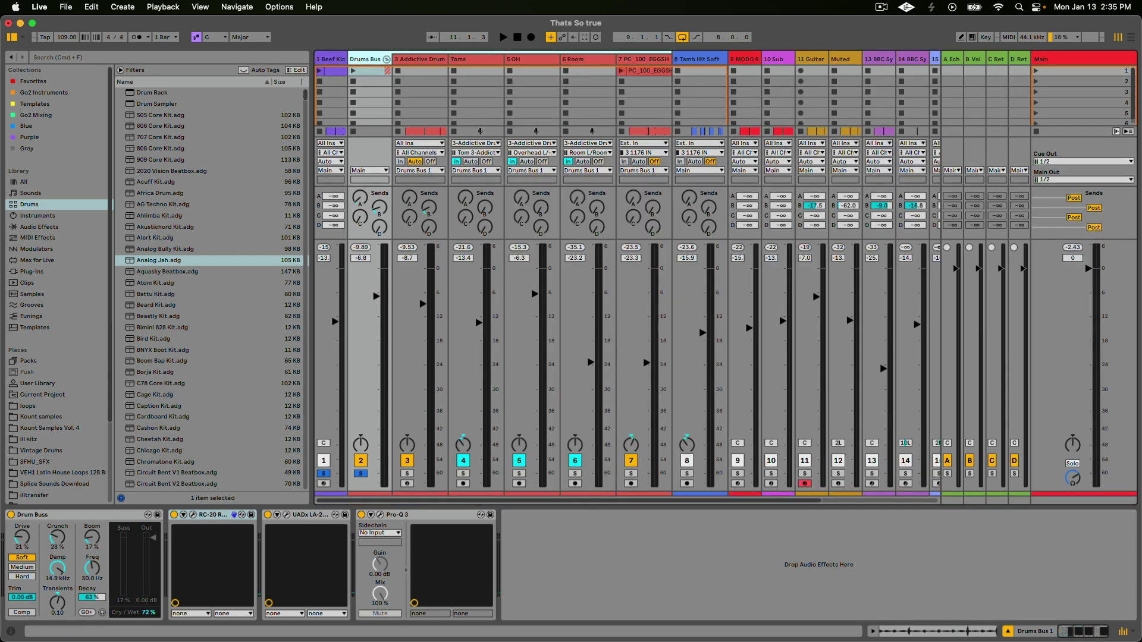
# - Set Tom 4 to Separate Out (Pre Fader) in Addictive Drums 2, audition the kit's Flexi 3 tambourine, and close the plug-in
pyautogui.click(420, 59)
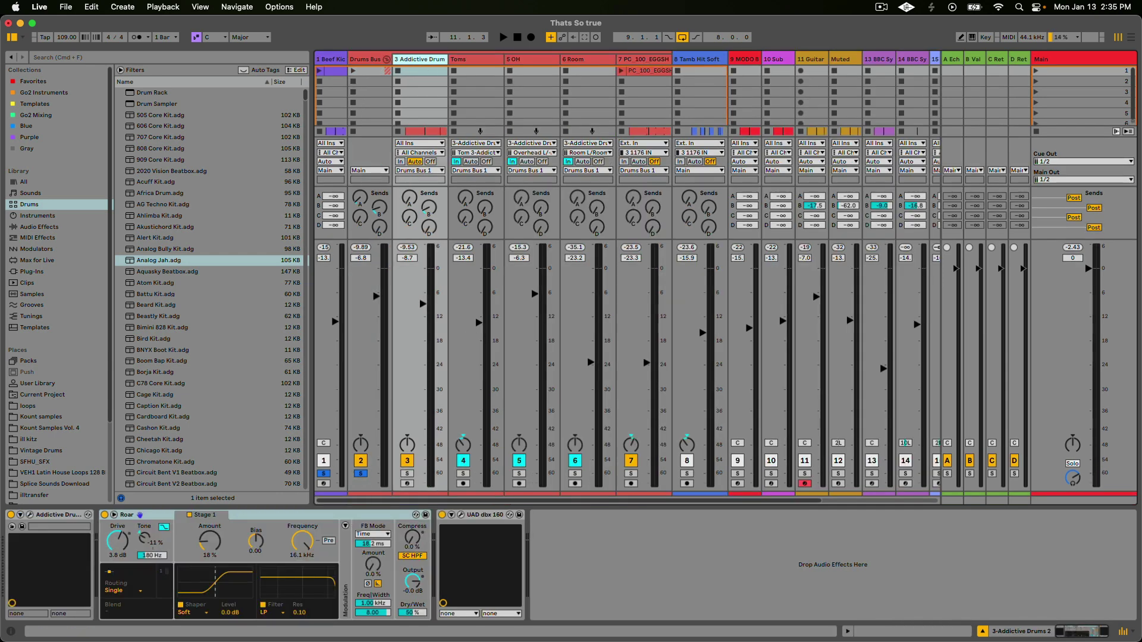
pyautogui.click(30, 515)
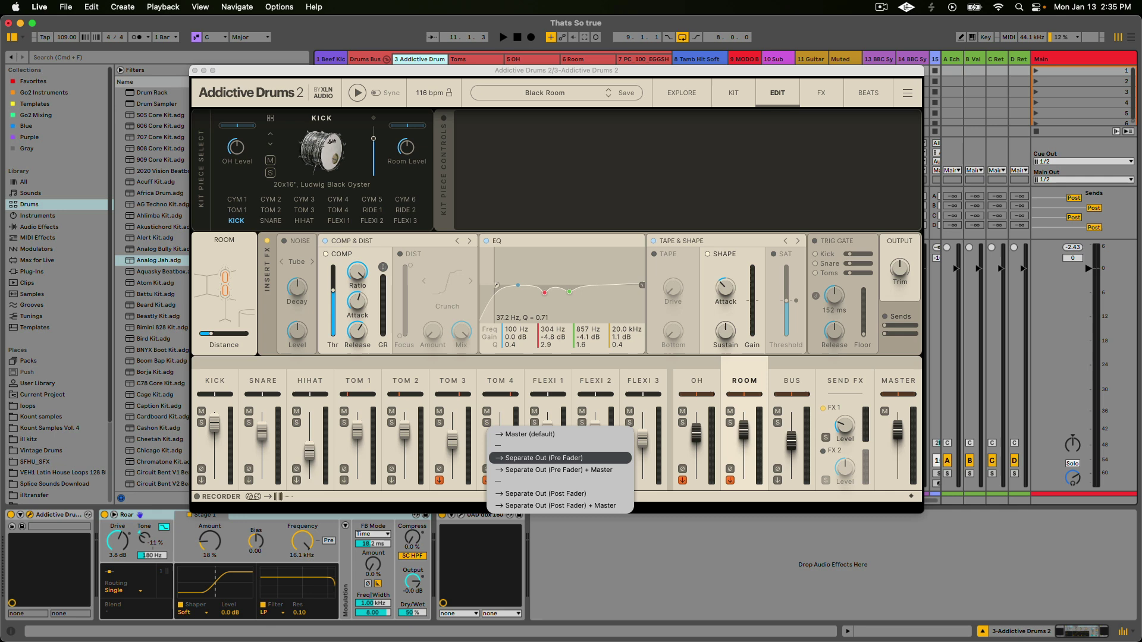
pyautogui.click(544, 458)
pyautogui.click(734, 92)
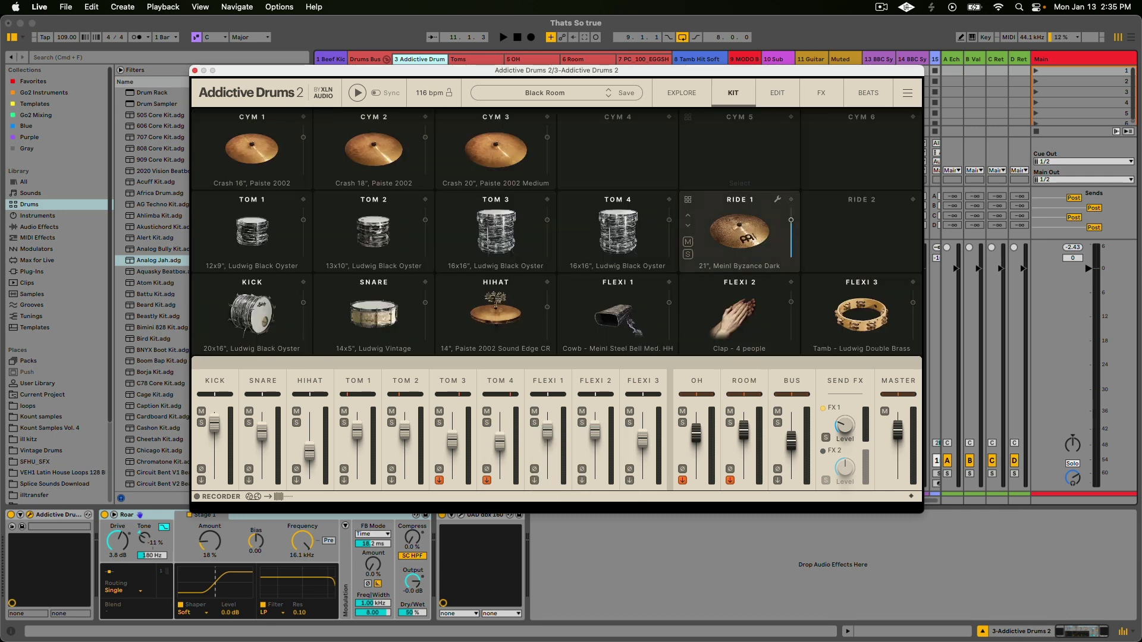
pyautogui.click(861, 313)
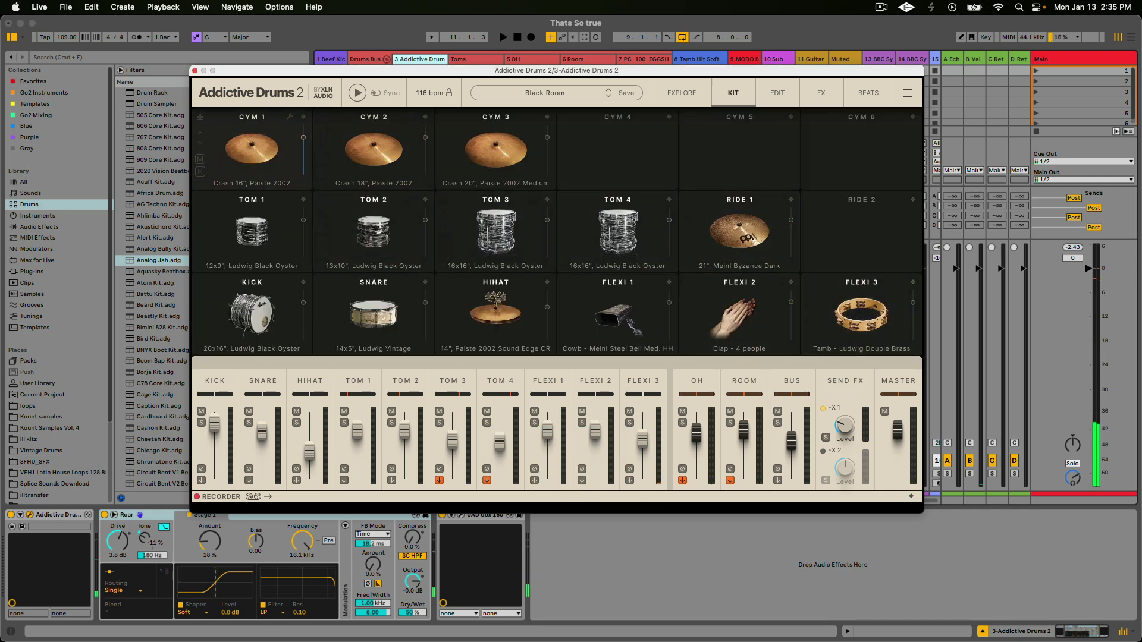
pyautogui.click(194, 71)
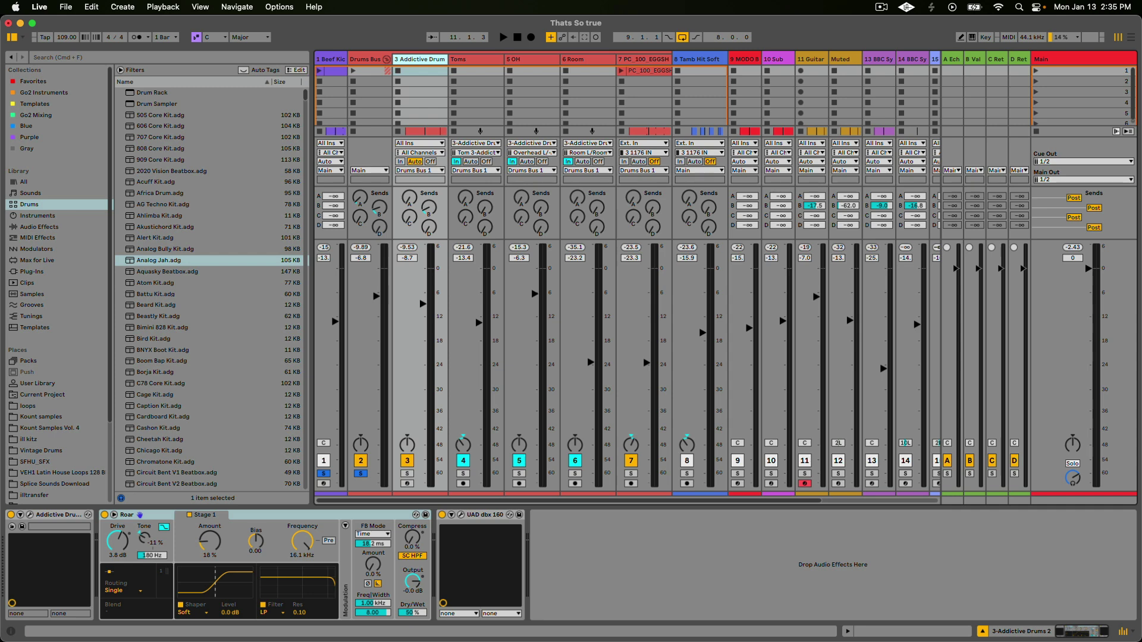
# - Collapse the Drums Bus group and expand the Tamb Hit Soft track in the Arrangement
pyautogui.click(387, 60)
pyautogui.click(419, 60)
pyautogui.press('Tab')
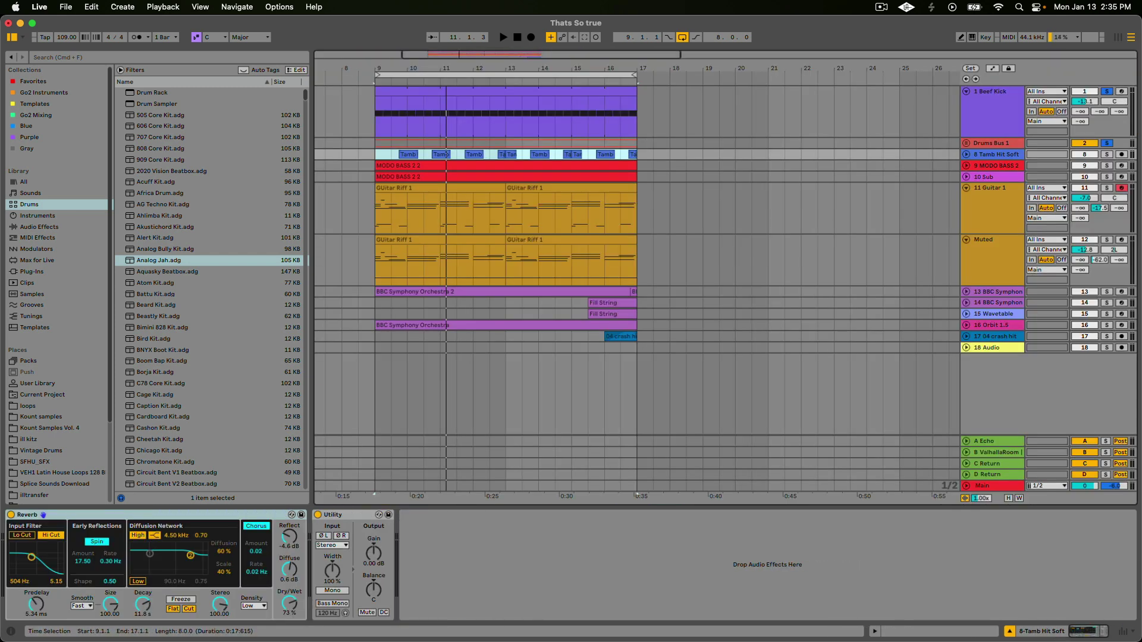
pyautogui.press('u')
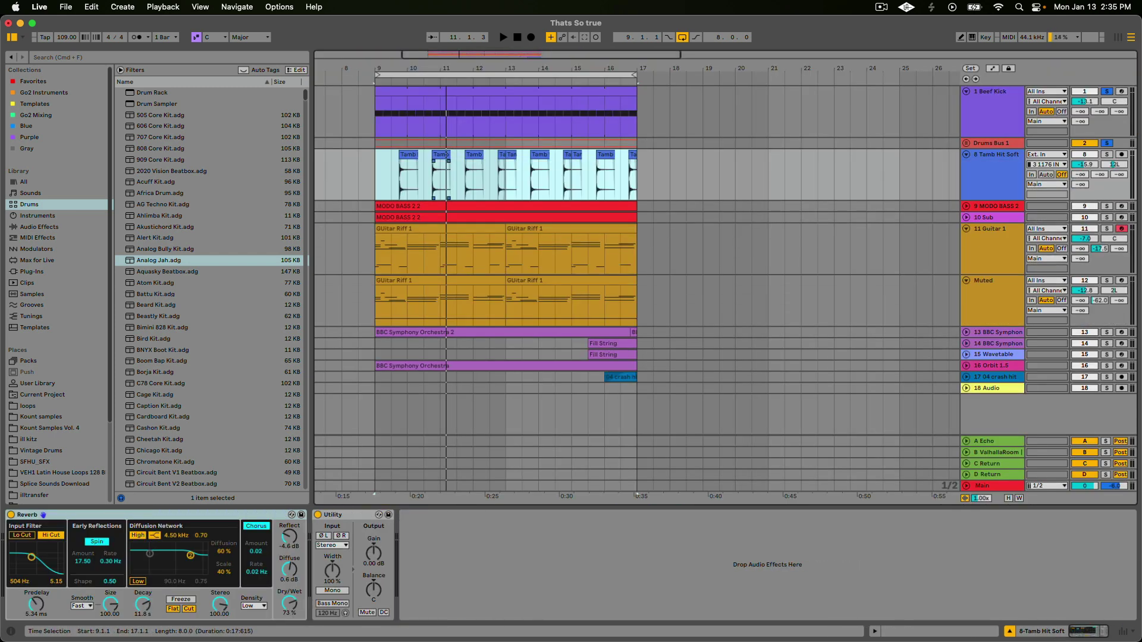
# - Solo the Tamb Hit Soft track and play it from its first clip in bar 9
pyautogui.click(424, 172)
pyautogui.scroll(5, 424, 172)
pyautogui.hscroll(-1, 423, 173)
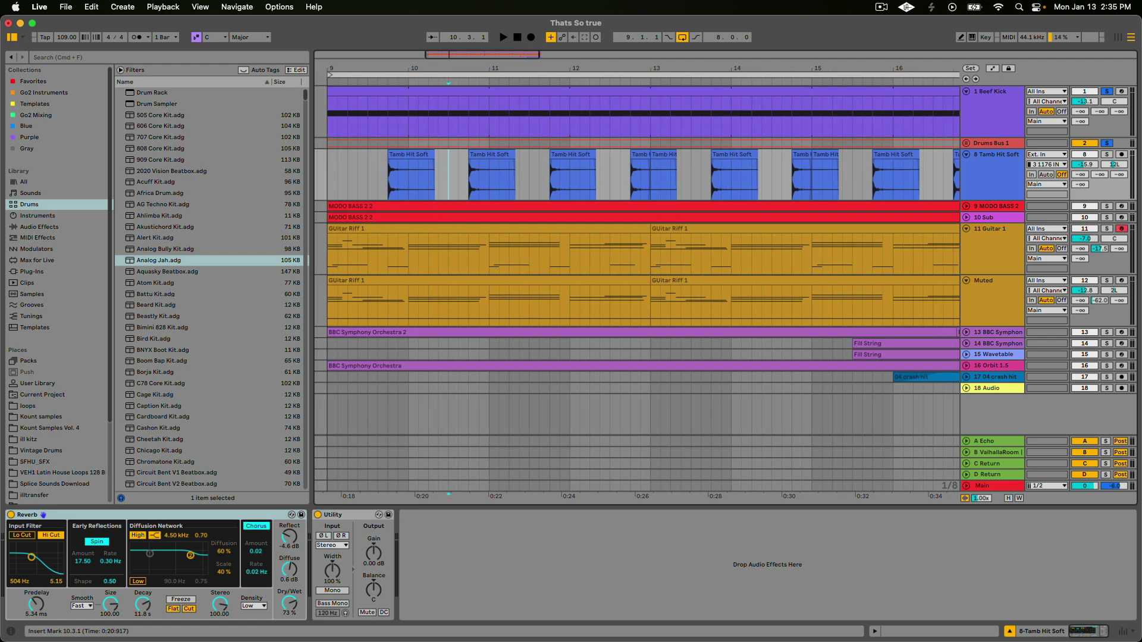
pyautogui.click(411, 155)
pyautogui.click(1107, 154)
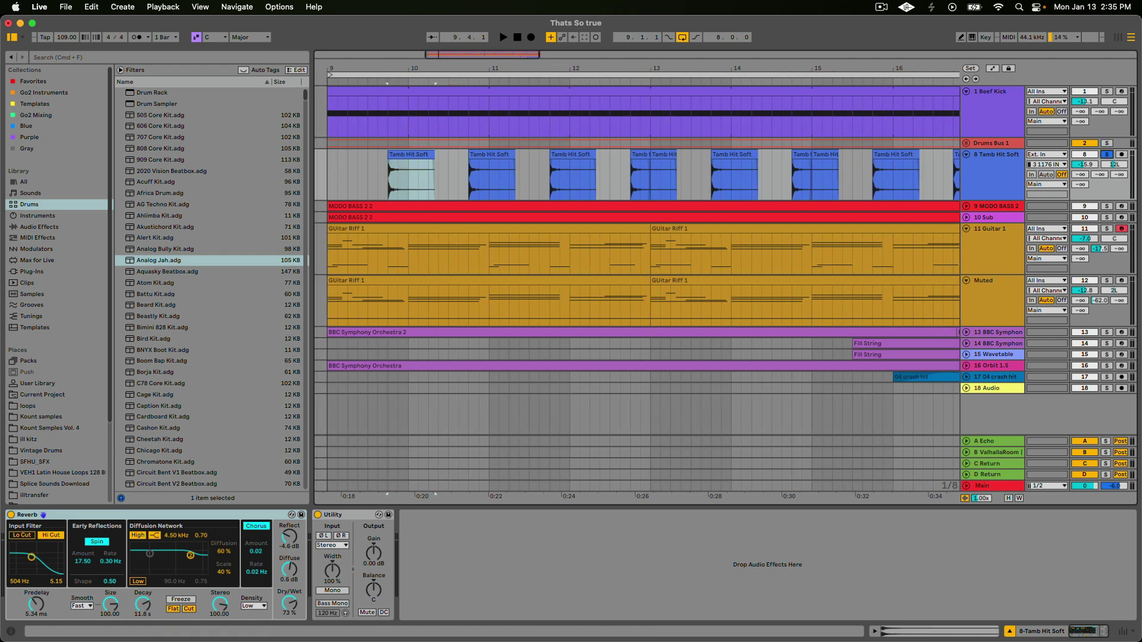
pyautogui.click(410, 178)
pyautogui.press('space')
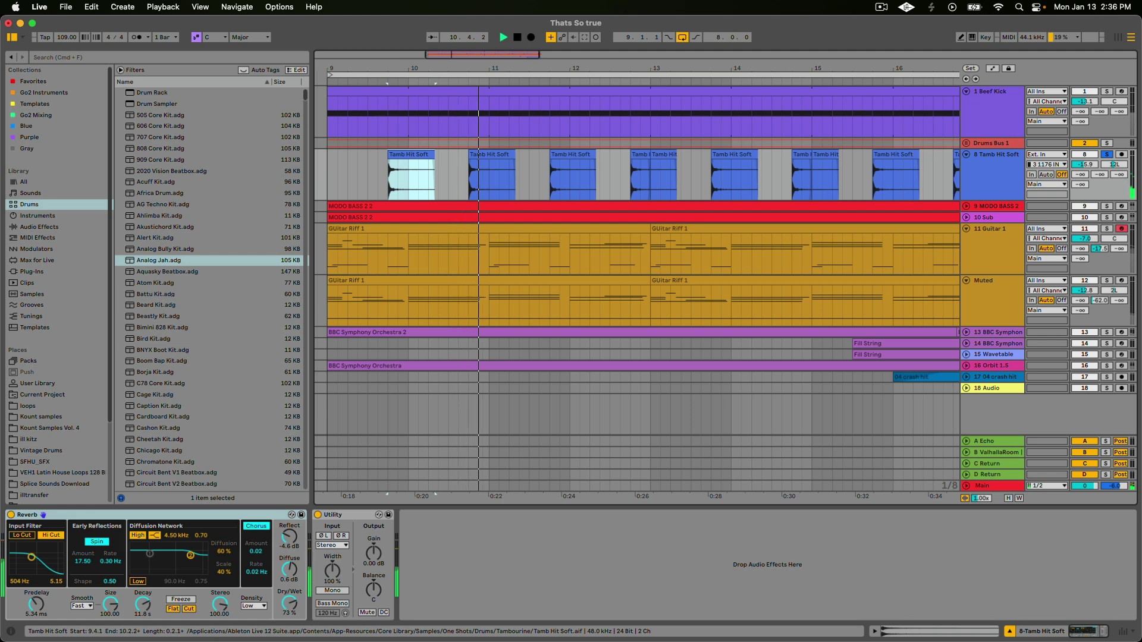
# - Stop playback, solo the Drums Bus group, and play the loop from the start of bar 9
pyautogui.press('space')
pyautogui.click(990, 143)
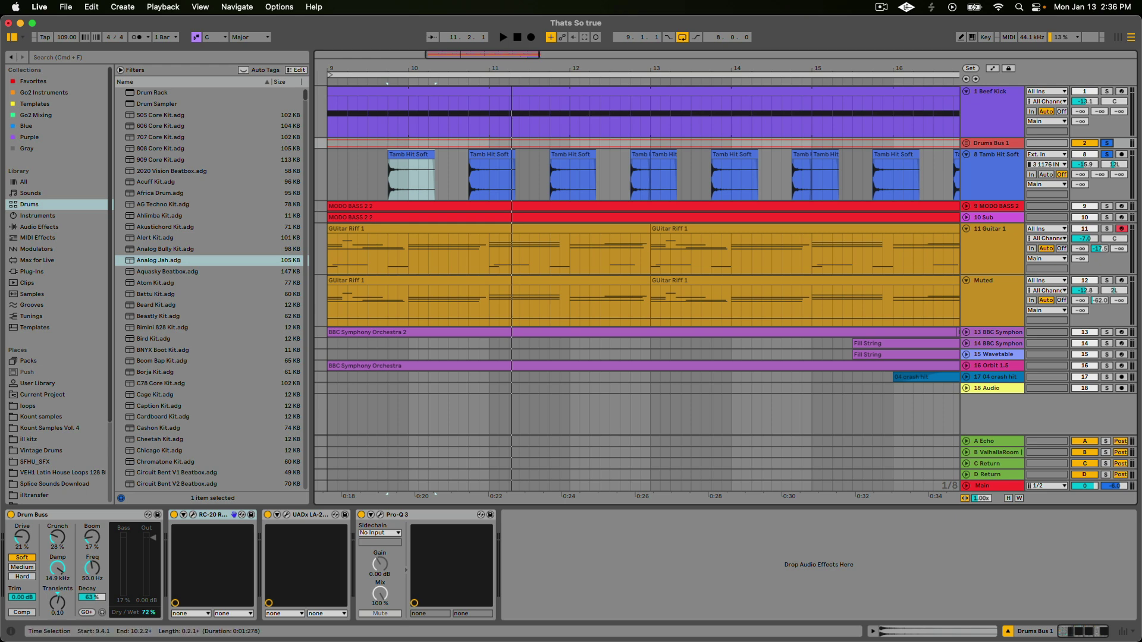
pyautogui.click(328, 175)
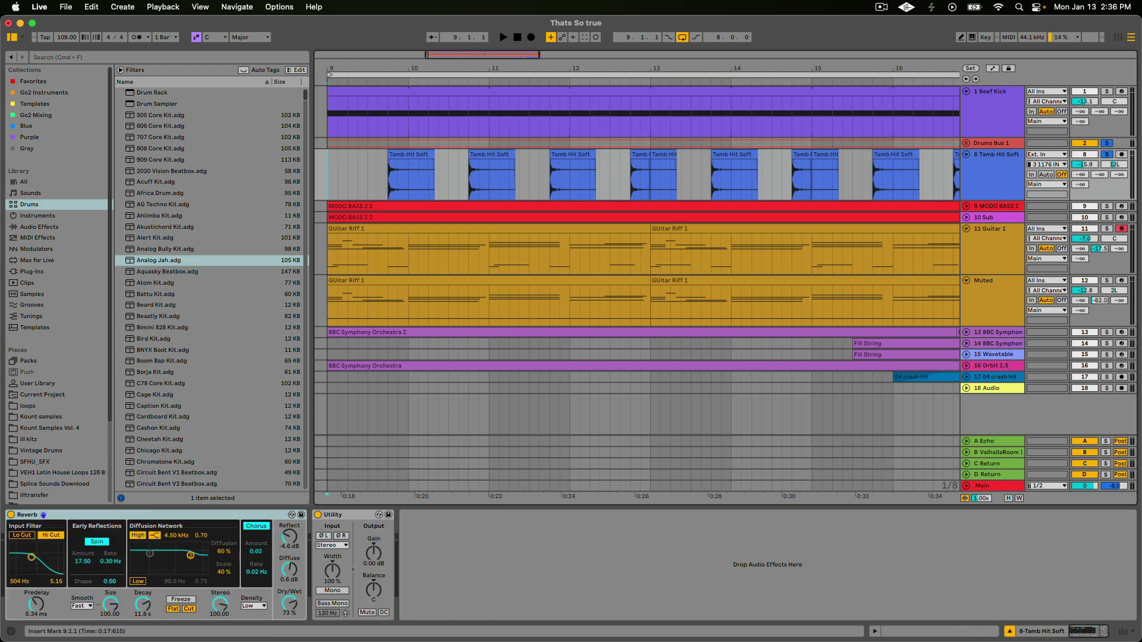
pyautogui.press('space')
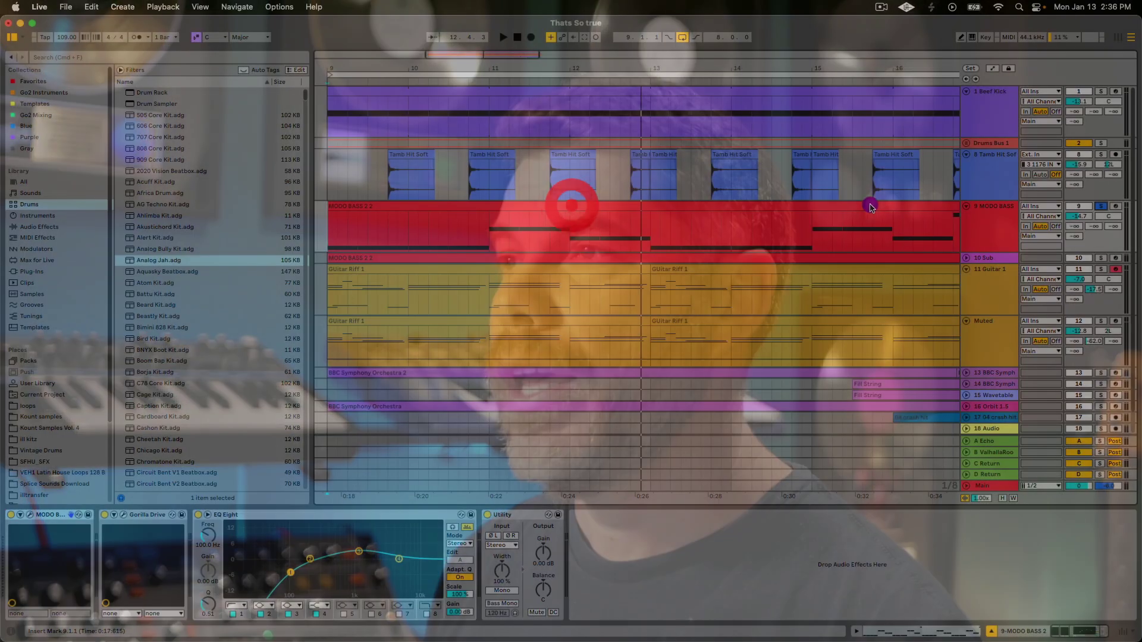
# - Open the MODO BASS 2 clip's notes, play the soloed bass line, and return to the track's device chain
pyautogui.doubleClick(571, 206)
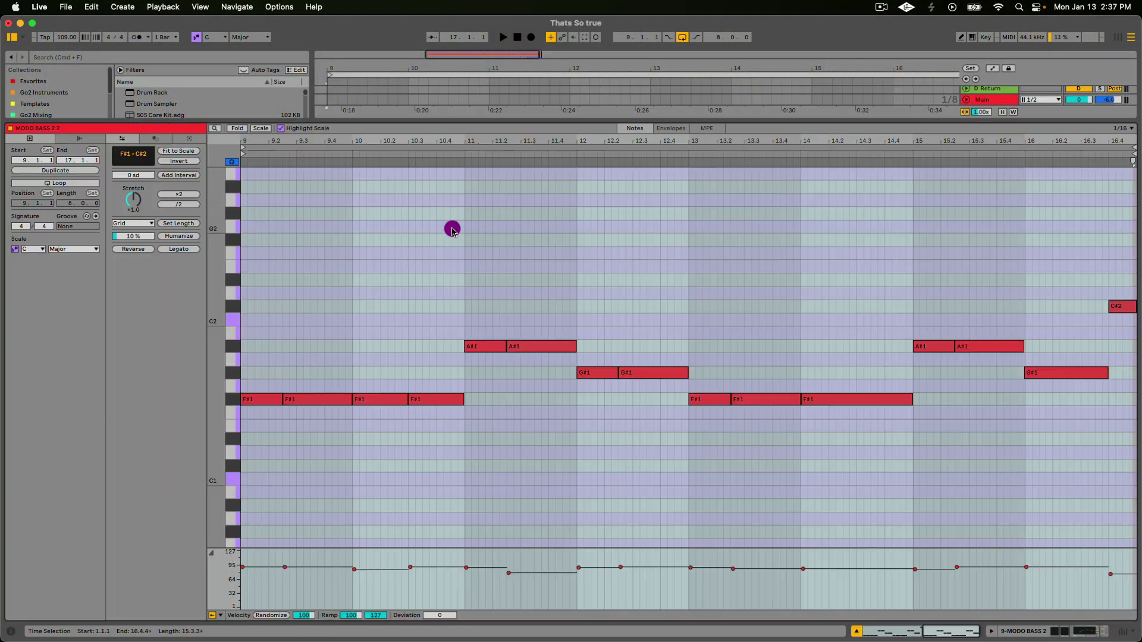
pyautogui.press('space')
pyautogui.moveTo(388, 280); pyautogui.dragTo(449, 303)
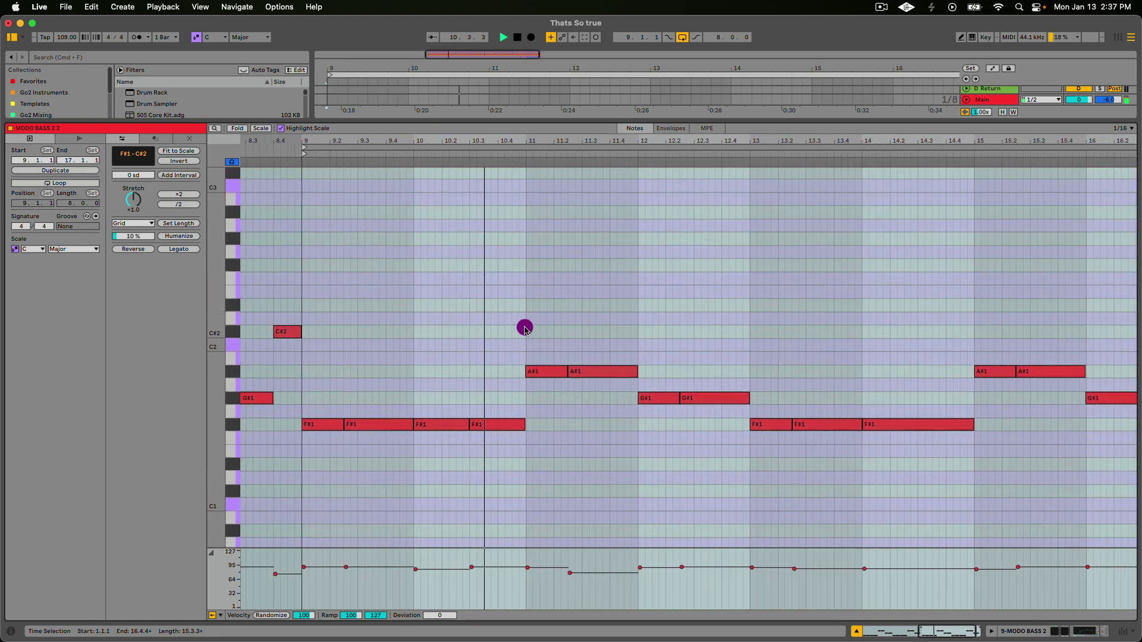
pyautogui.hotkey('shift', 'Tab')
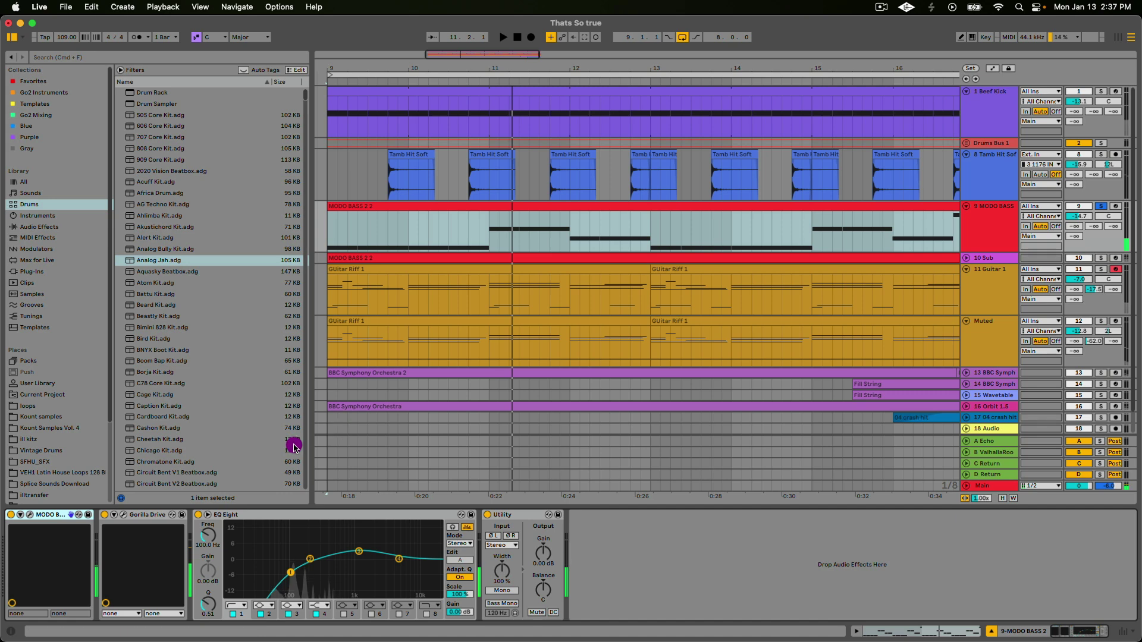
# - Show the MODO BASS 2 instrument's '70s P-Bass model and its Play Style settings, and close the plug-in window
pyautogui.click(29, 516)
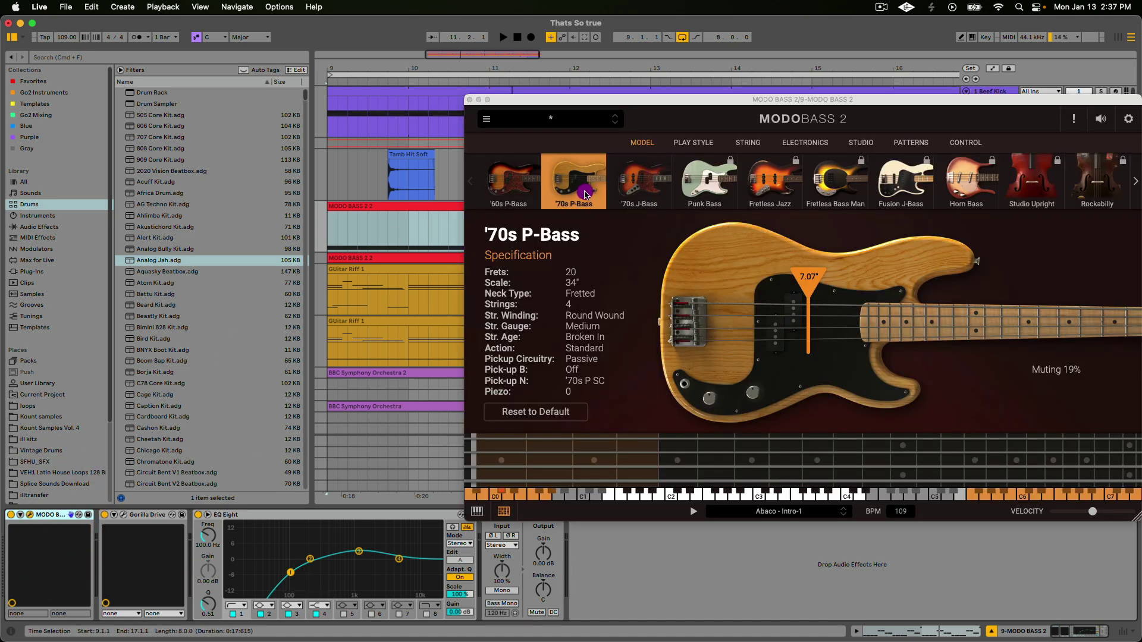
pyautogui.click(693, 142)
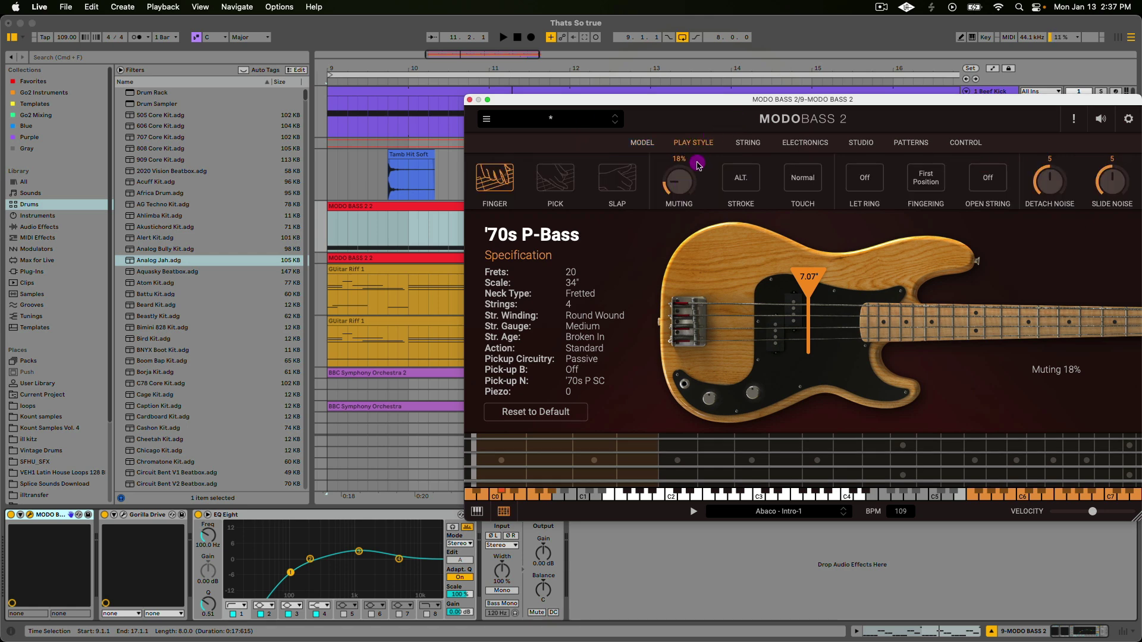
pyautogui.moveTo(719, 100); pyautogui.dragTo(587, 101)
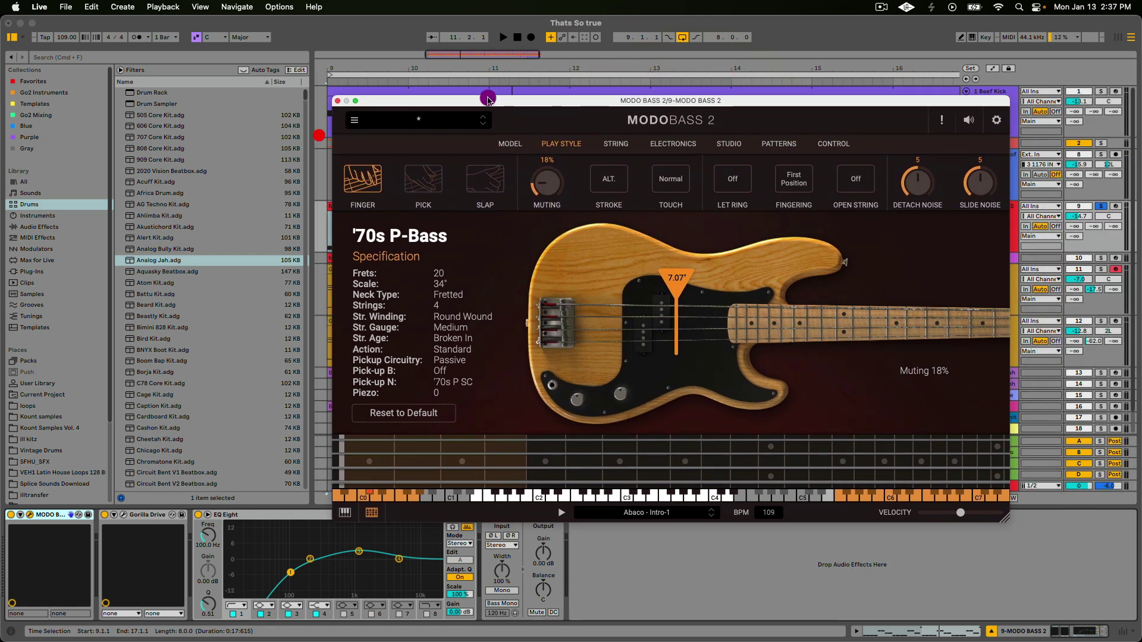
pyautogui.click(337, 100)
# - Open Gorilla Drive on the bass track and, during playback, set EQ Eight's third band to 1.21 kHz and 4.34 dB
pyautogui.click(123, 517)
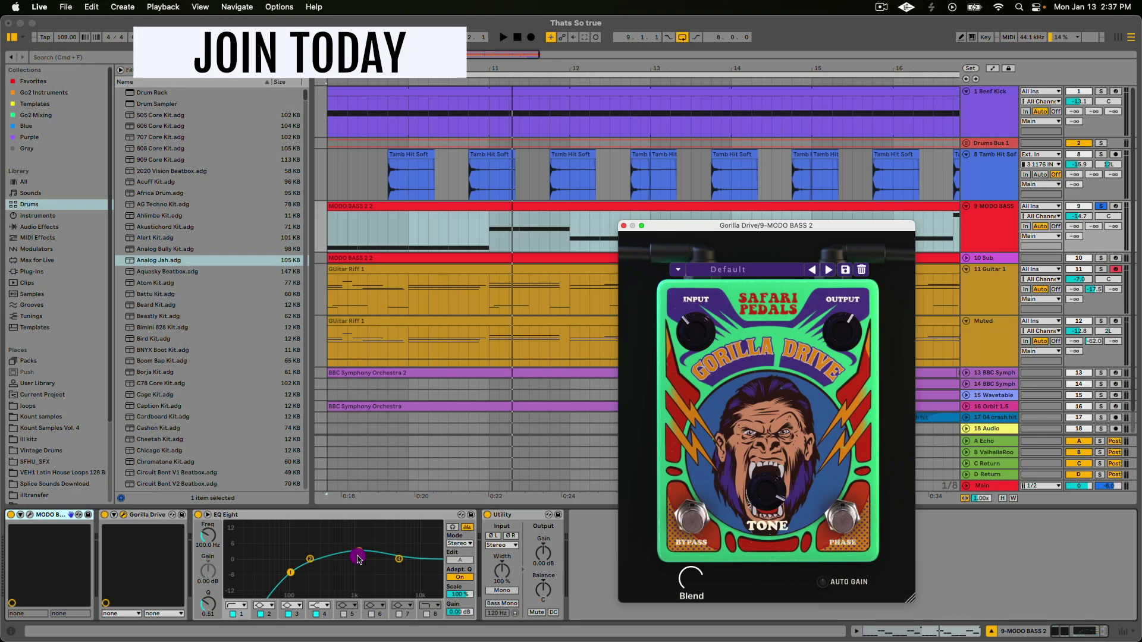
pyautogui.press('space')
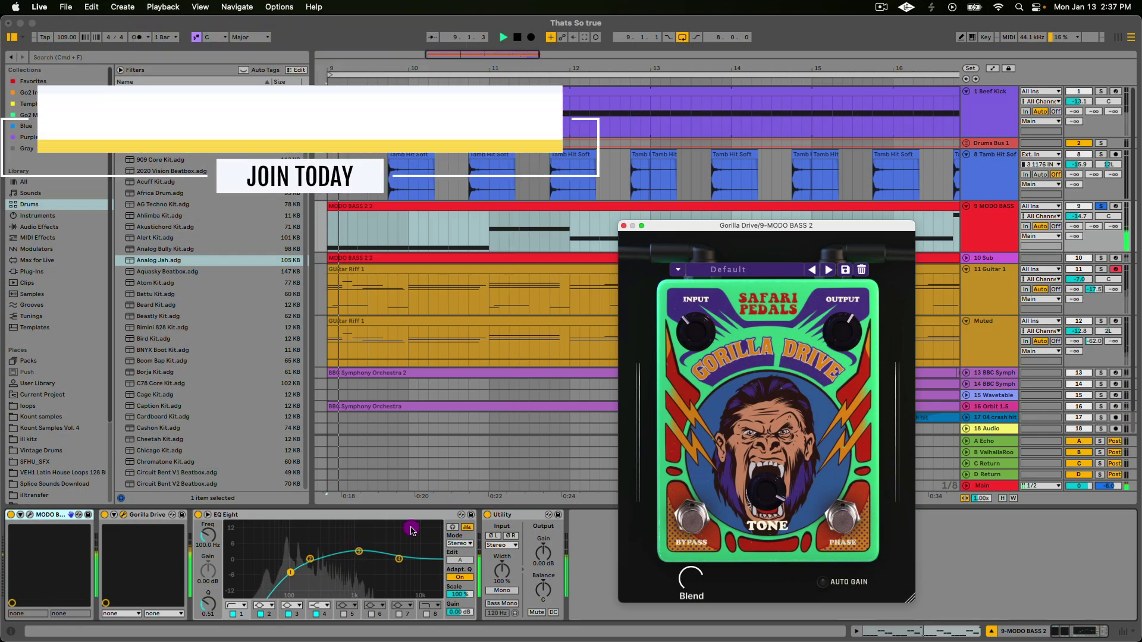
pyautogui.moveTo(356, 551); pyautogui.dragTo(360, 549)
pyautogui.press('space')
# - Compare the bass with EQ Eight and Gorilla Drive bypassed, re-enable both devices, and close the Gorilla Drive window
pyautogui.click(352, 514)
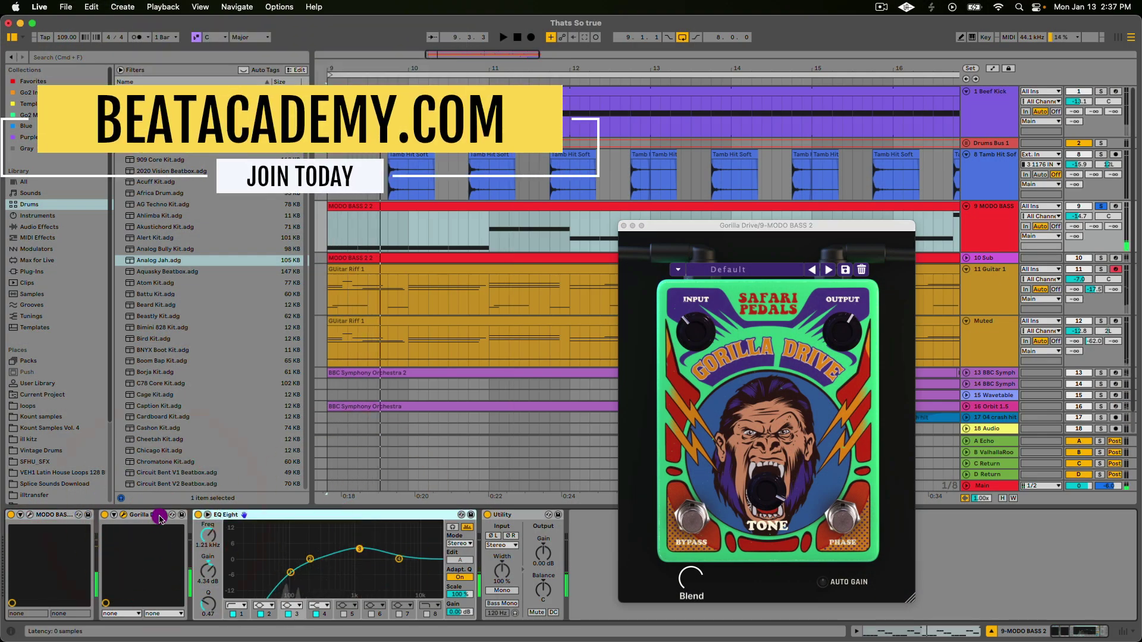
pyautogui.press('super+0')
pyautogui.press('space')
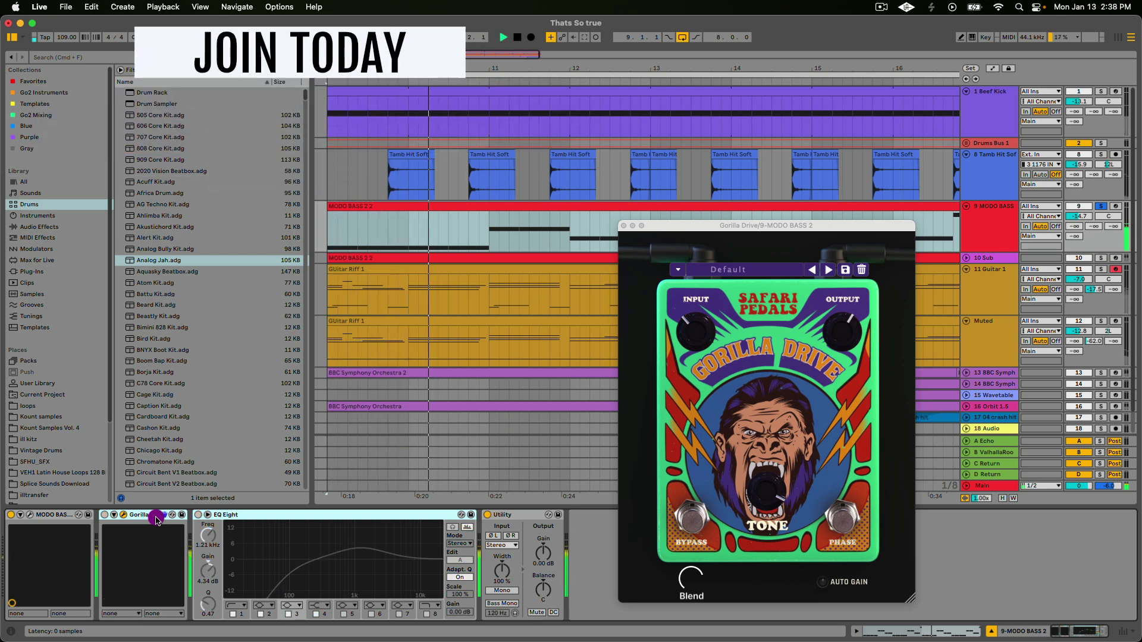
pyautogui.press('super+0')
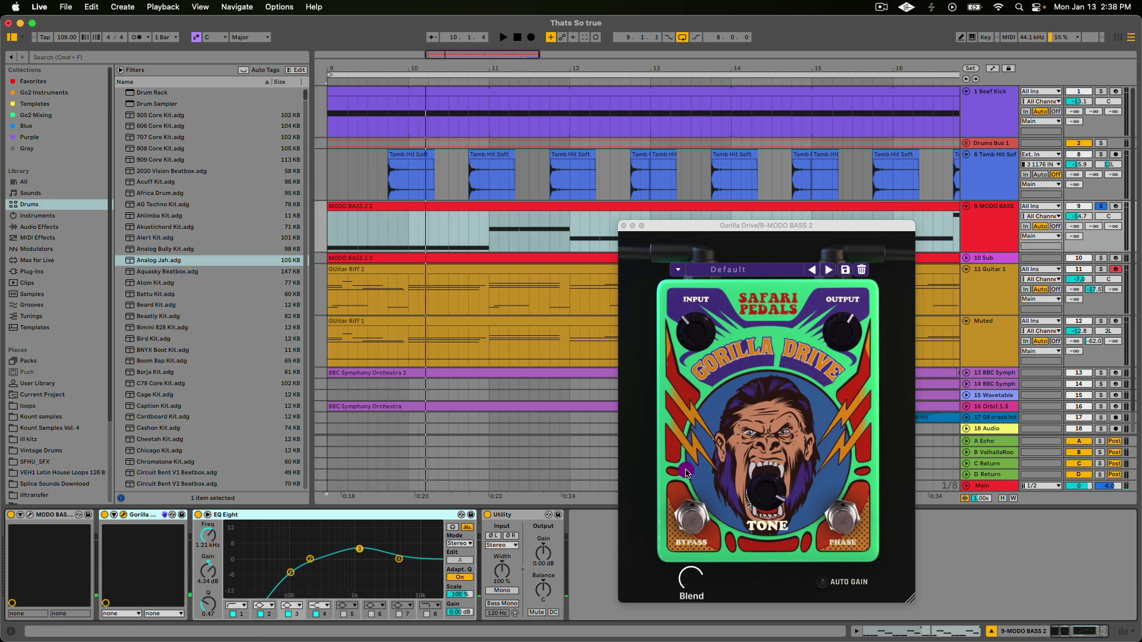
pyautogui.click(623, 226)
# - Expand the Sub track, show its Wavetable device, and play the track soloed from bar 9
pyautogui.click(965, 258)
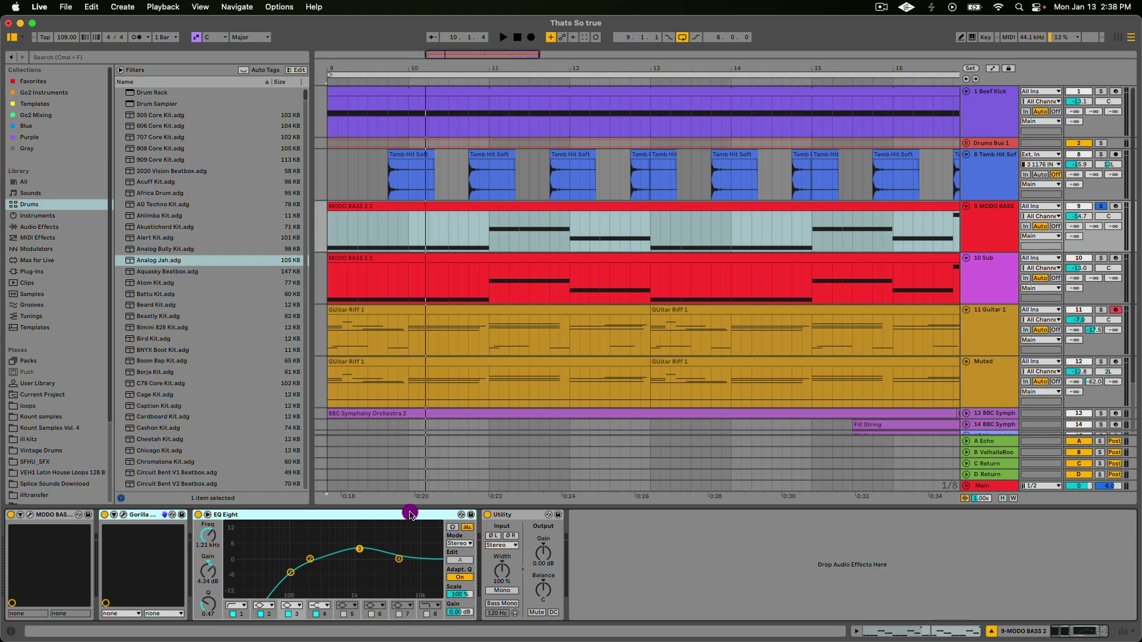
pyautogui.click(989, 272)
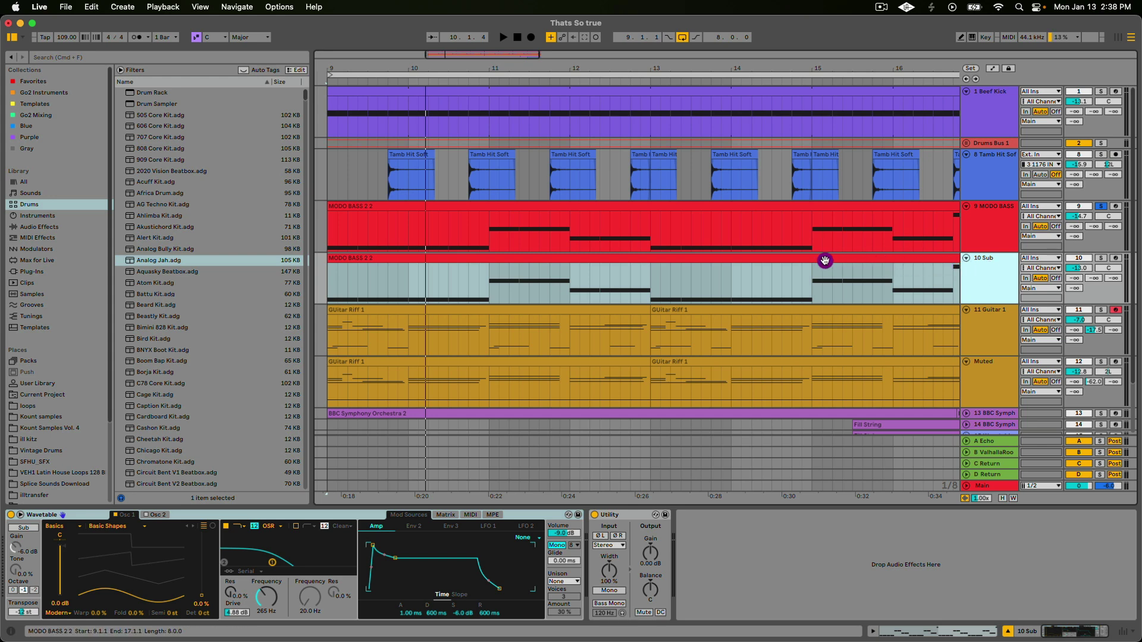
pyautogui.click(275, 511)
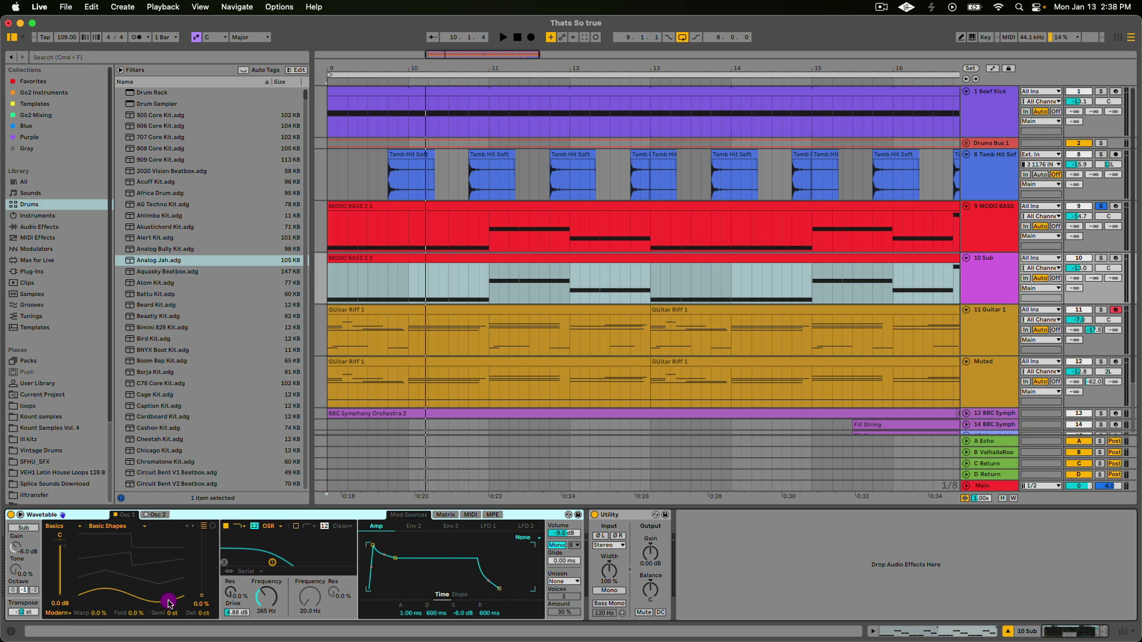
pyautogui.click(995, 269)
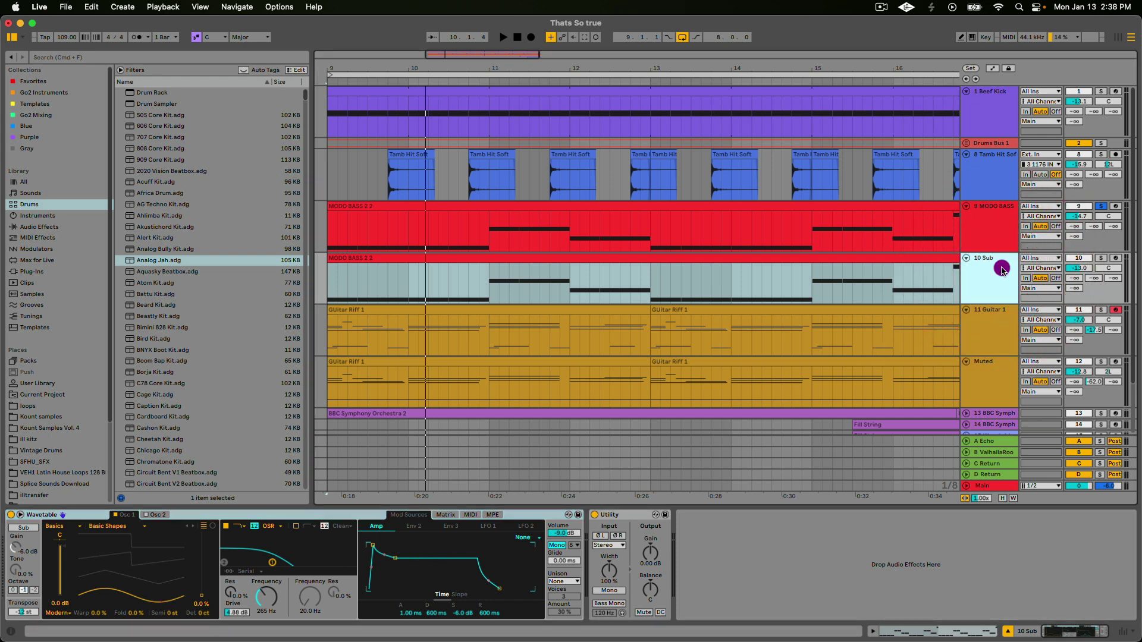
pyautogui.click(1101, 259)
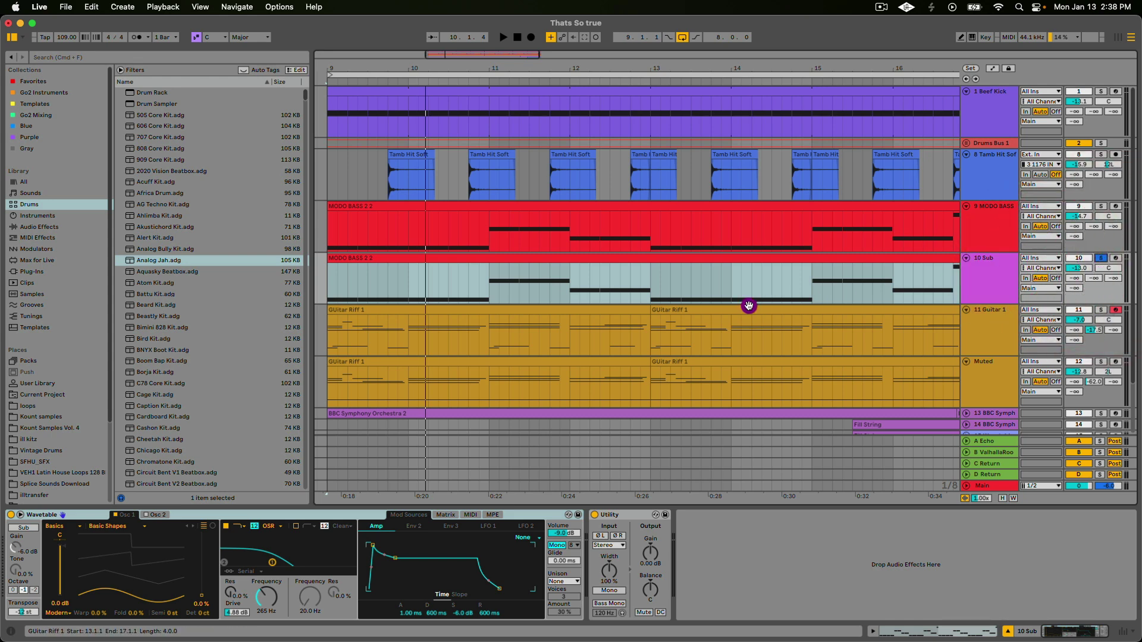
pyautogui.press('space')
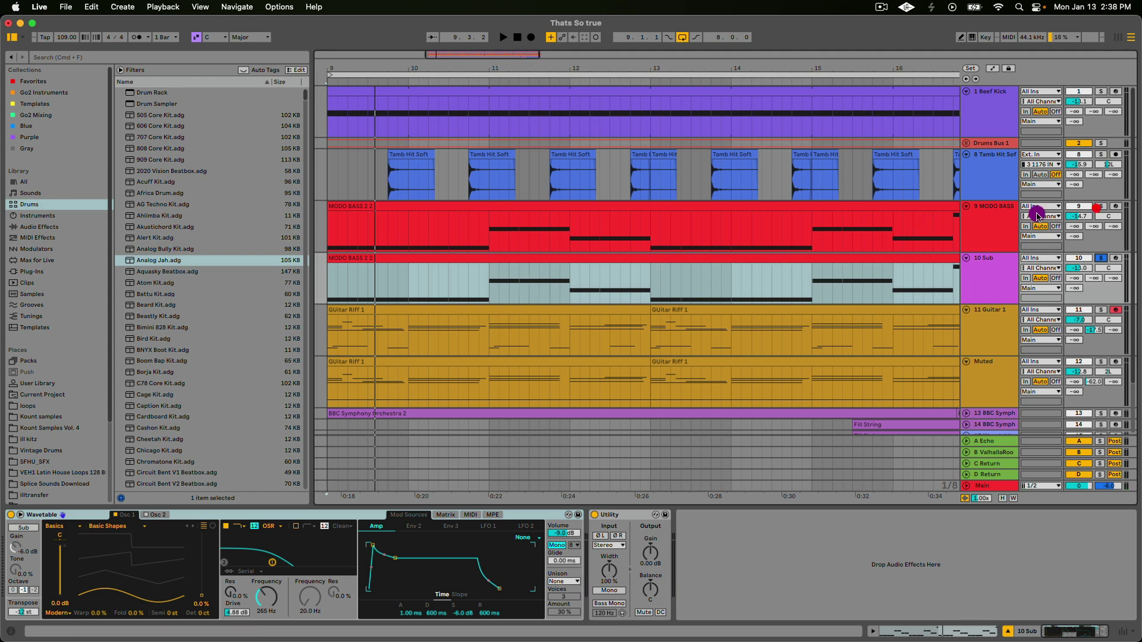
# - Add the MODO BASS 2 track to the solo and set the Sub track's volume to -10.8 dB in the mixer
pyautogui.click(1098, 211)
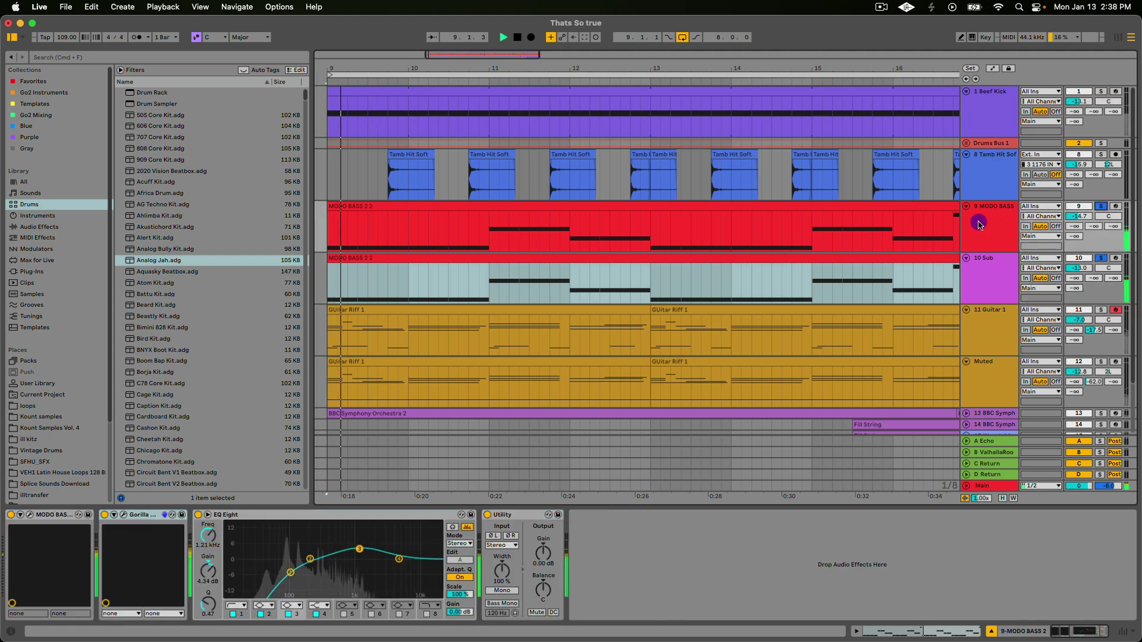
pyautogui.press('Tab')
pyautogui.moveTo(493, 333); pyautogui.dragTo(507, 321)
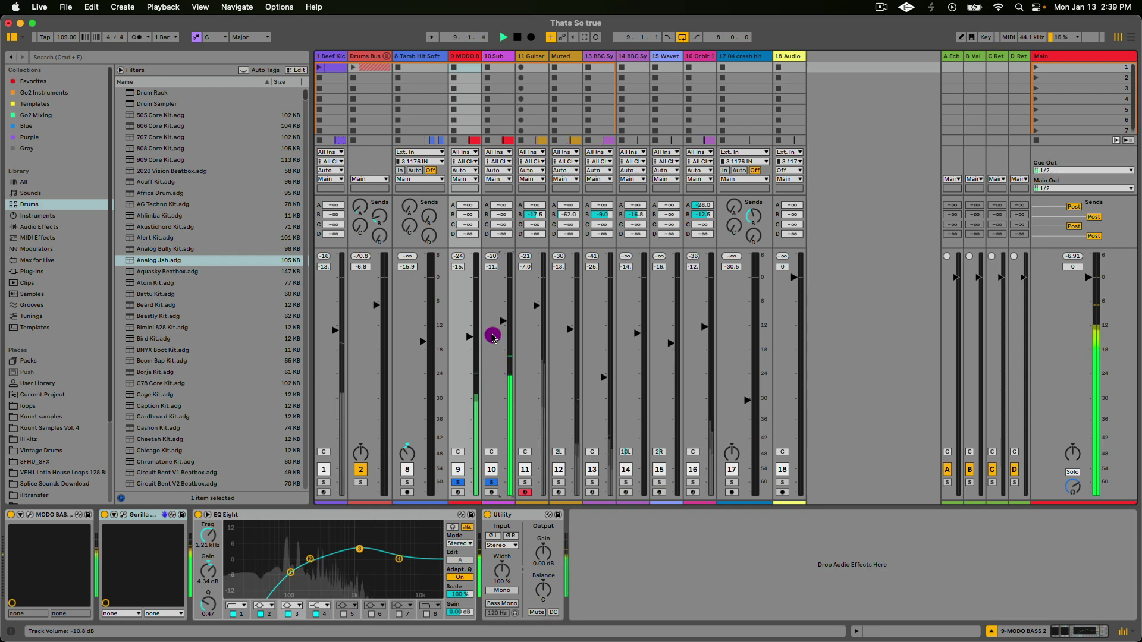
# - Add the Drums Bus and Beef Kick to the solo, and set Beef Kick's volume to -13.9 dB and Sub's to -9.0 dB
pyautogui.keyDown('super'); pyautogui.click(361, 484); pyautogui.keyUp('super')
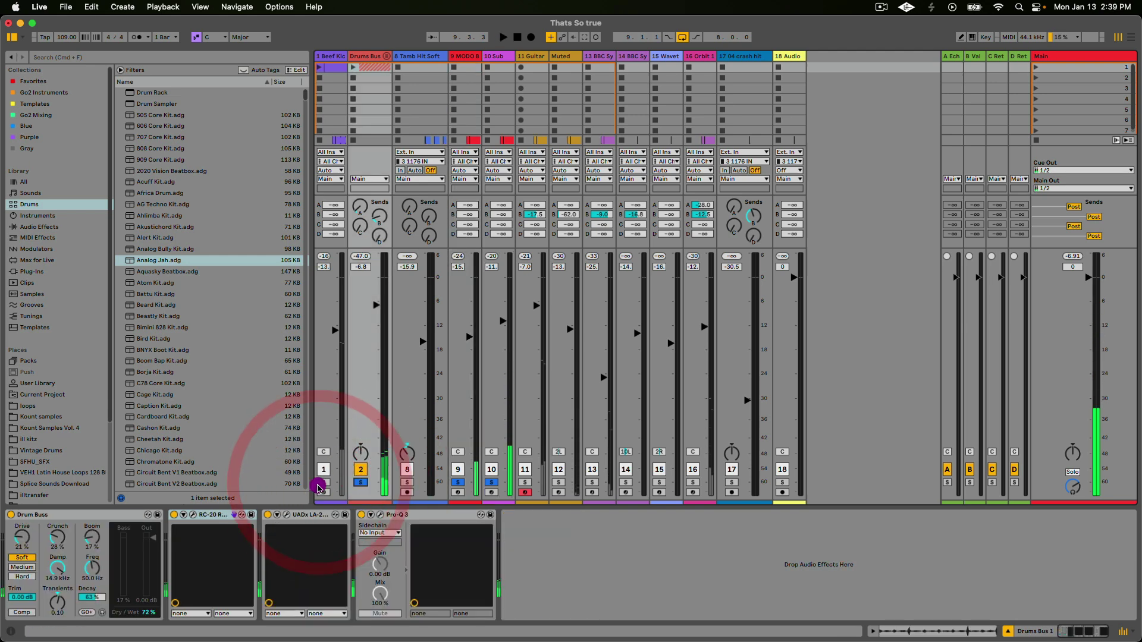
pyautogui.keyDown('super'); pyautogui.click(322, 483); pyautogui.keyUp('super')
pyautogui.press('space')
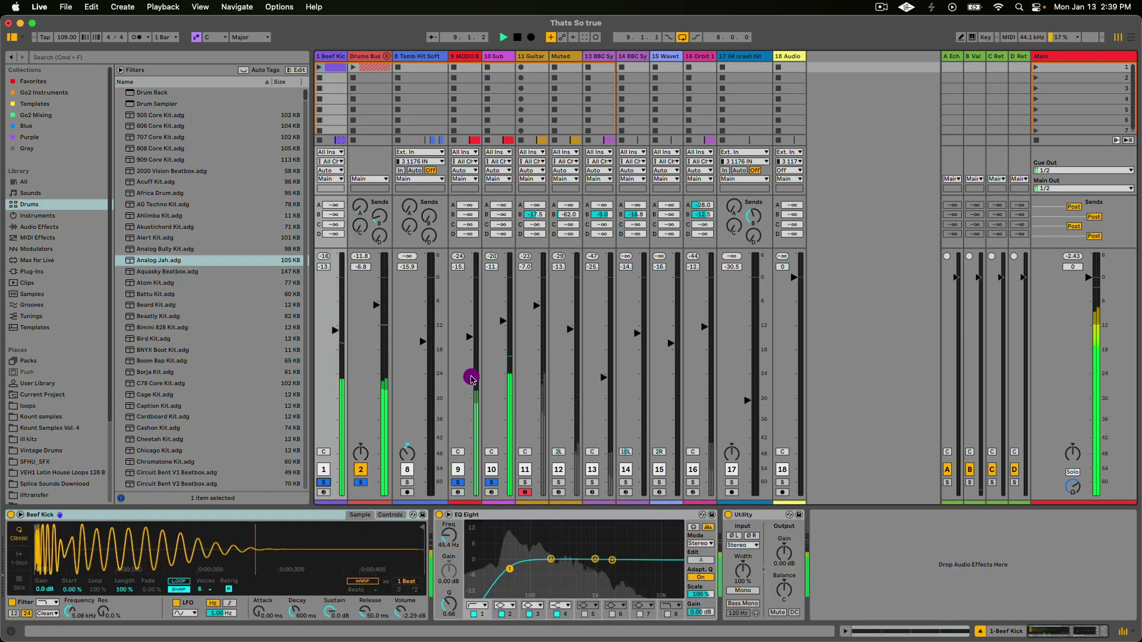
pyautogui.moveTo(335, 330); pyautogui.dragTo(334, 333)
pyautogui.moveTo(505, 314); pyautogui.dragTo(505, 313)
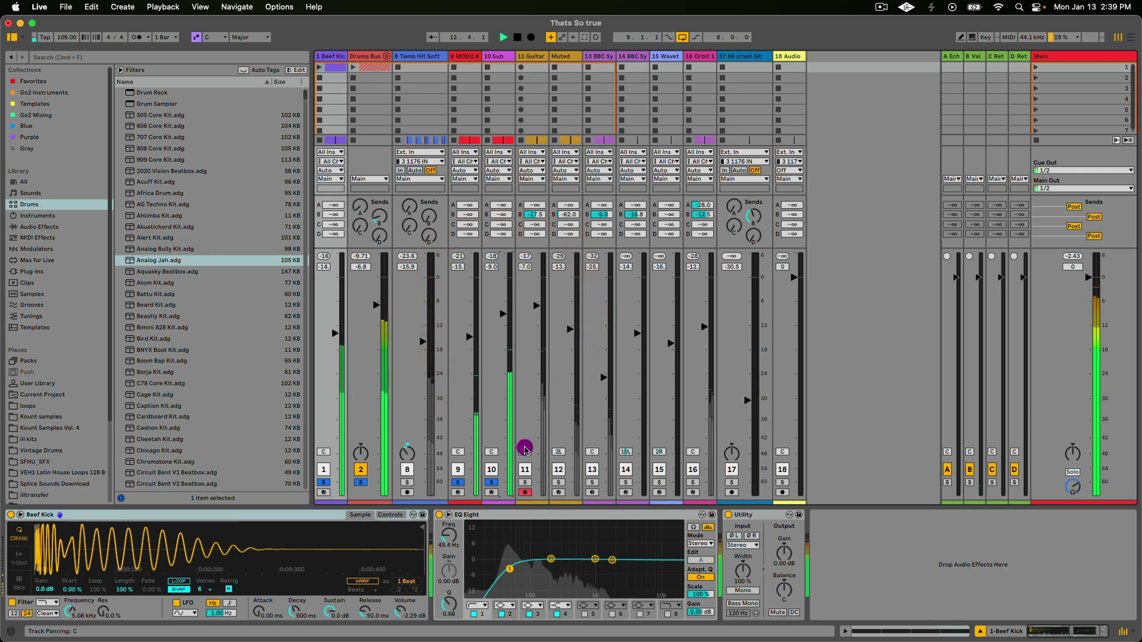
pyautogui.press('Tab')
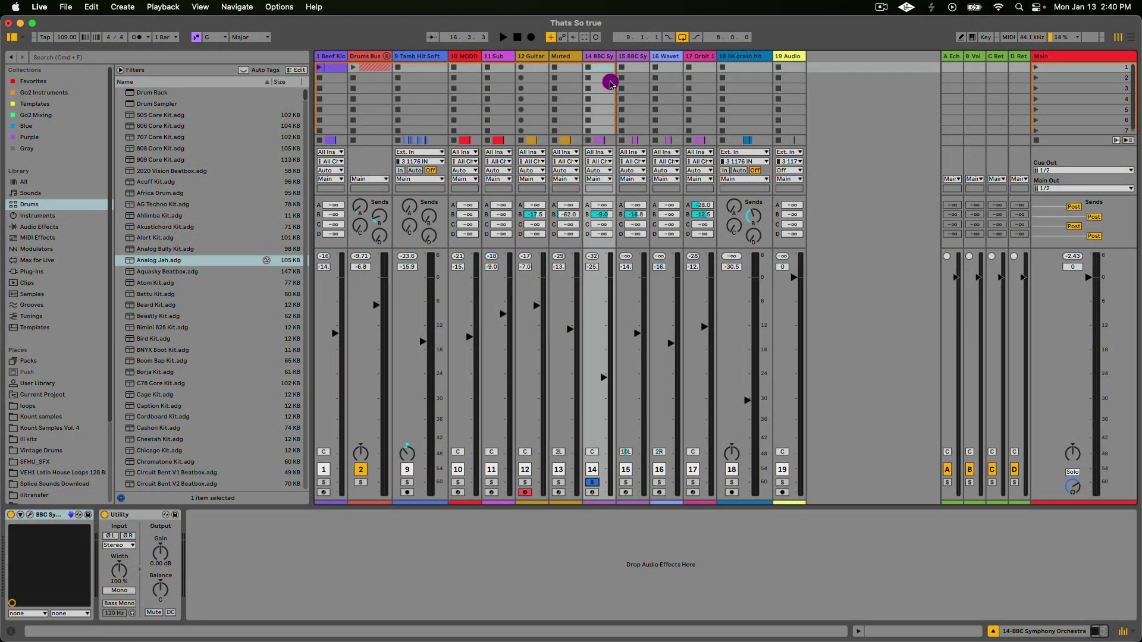
# - View the Strings: Violins 1 patch in track 14's BBC Symphony Orchestra plug-in, close it, and return to the Arrangement
pyautogui.click(30, 515)
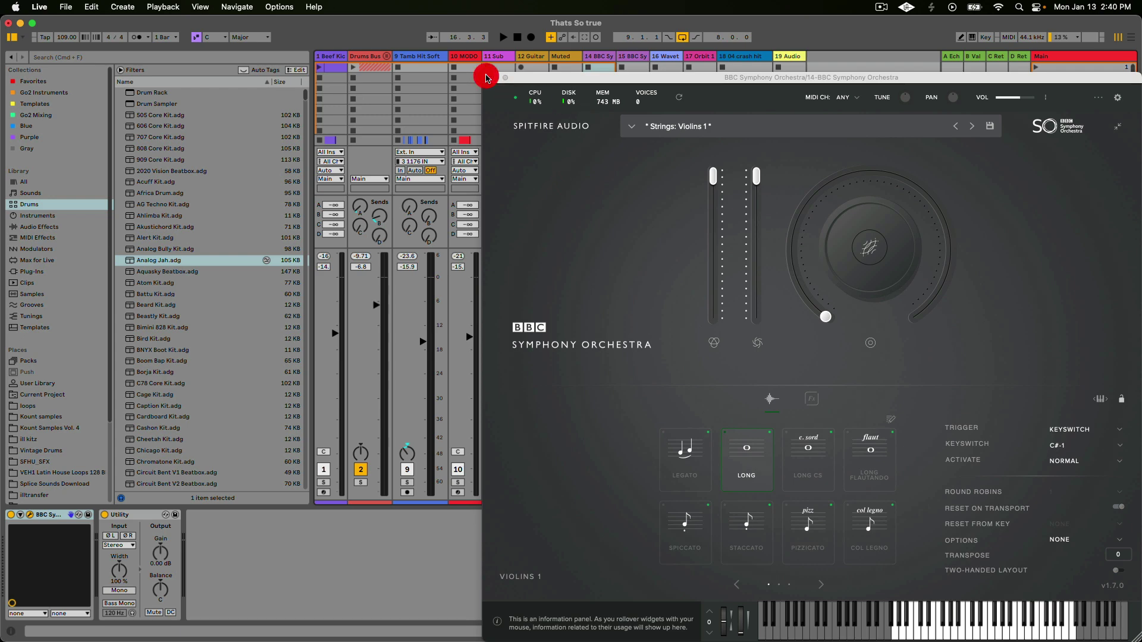
pyautogui.click(505, 77)
pyautogui.press('Tab')
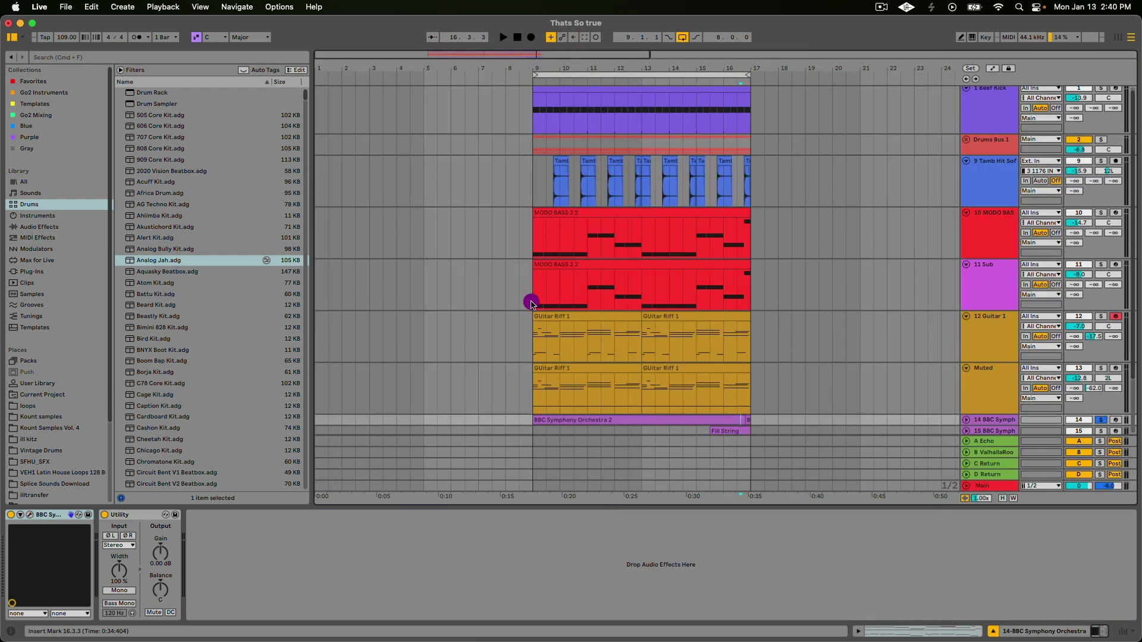
# - Expand track 14, play its BBC Symphony Orchestra 2 clip with the notes open, and return to the device chain
pyautogui.scroll(-3, 603, 371)
pyautogui.click(620, 347)
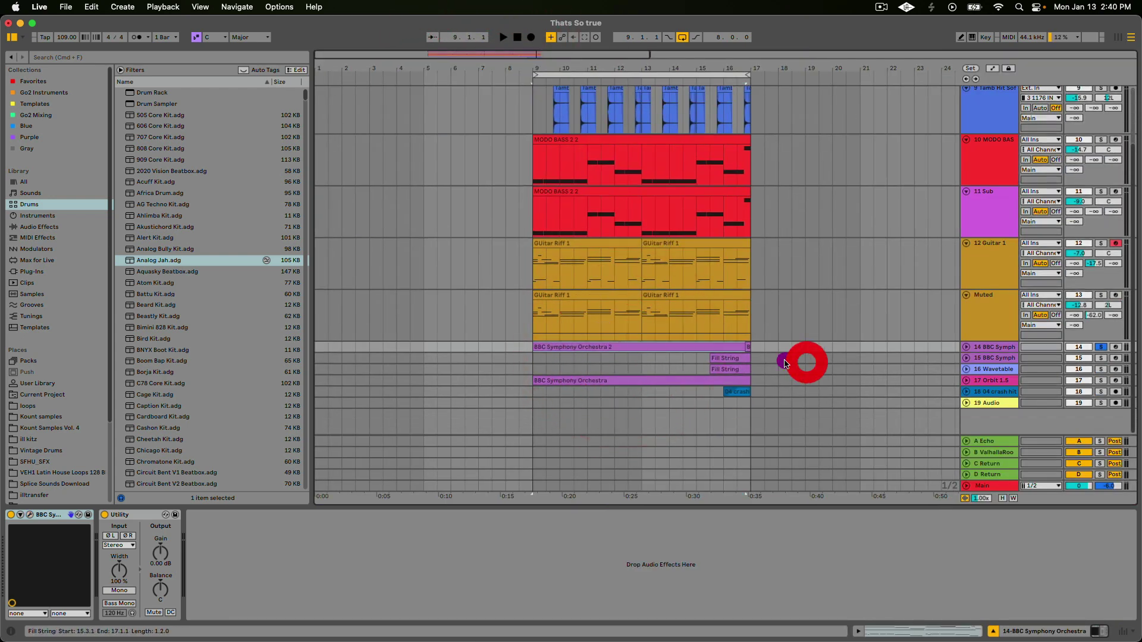
pyautogui.click(966, 349)
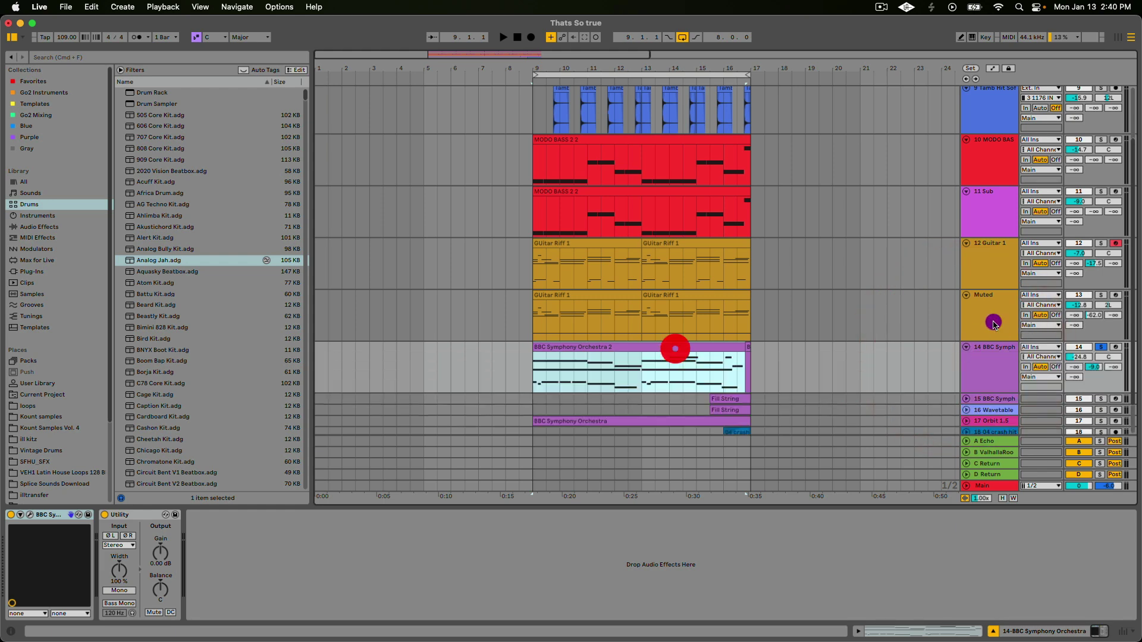
pyautogui.doubleClick(675, 348)
pyautogui.press('space')
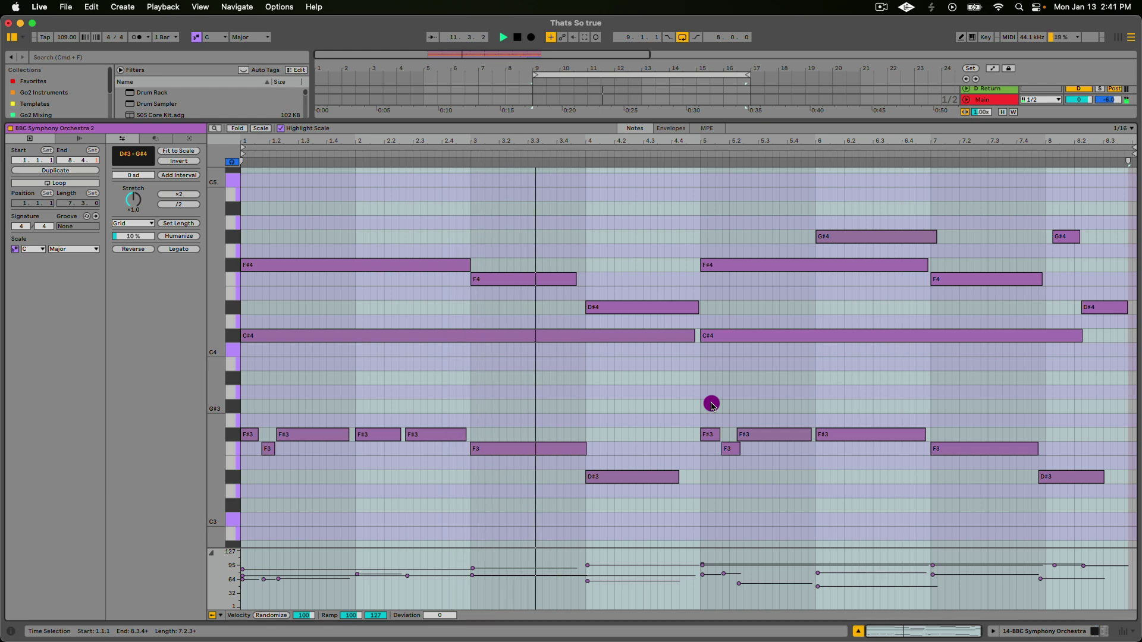
pyautogui.hotkey('shift', 'Tab')
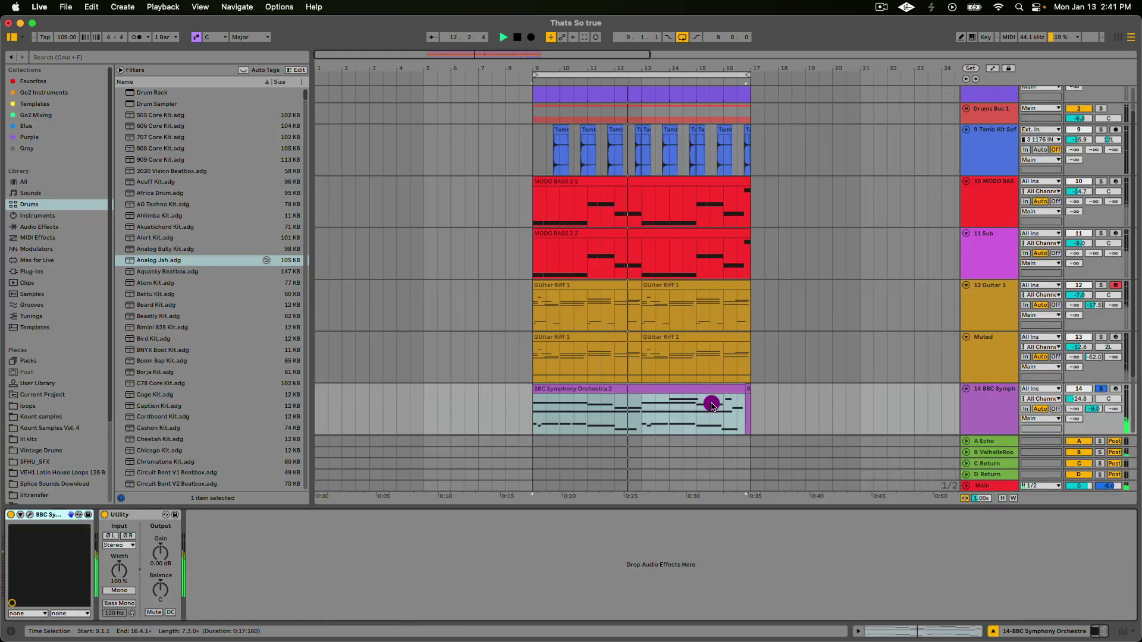
# - Stop playback and expand the 15 BBC Symphony Orchestra and 16 Wavetable tracks containing the Fill String clips
pyautogui.scroll(-5, 856, 387)
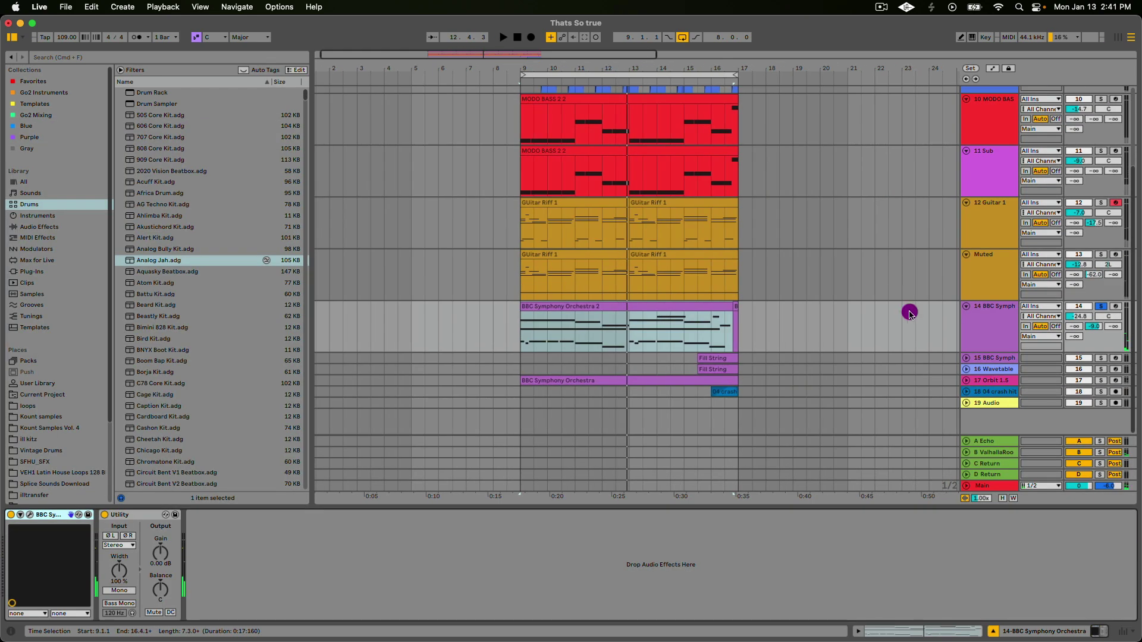
pyautogui.click(962, 359)
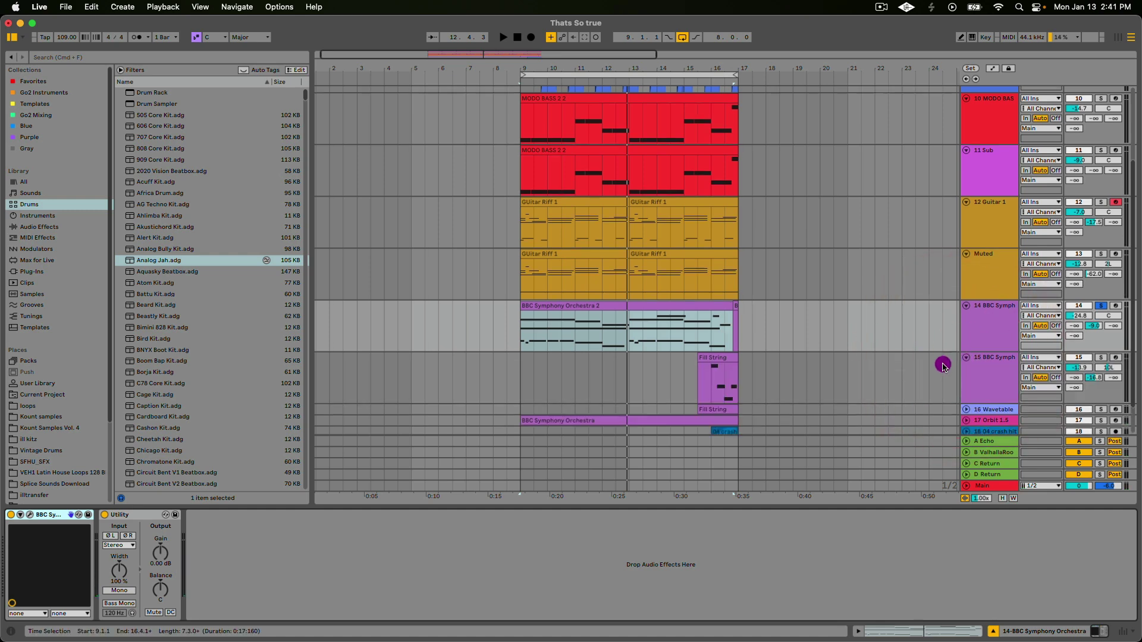
pyautogui.scroll(-3, 941, 367)
pyautogui.click(966, 370)
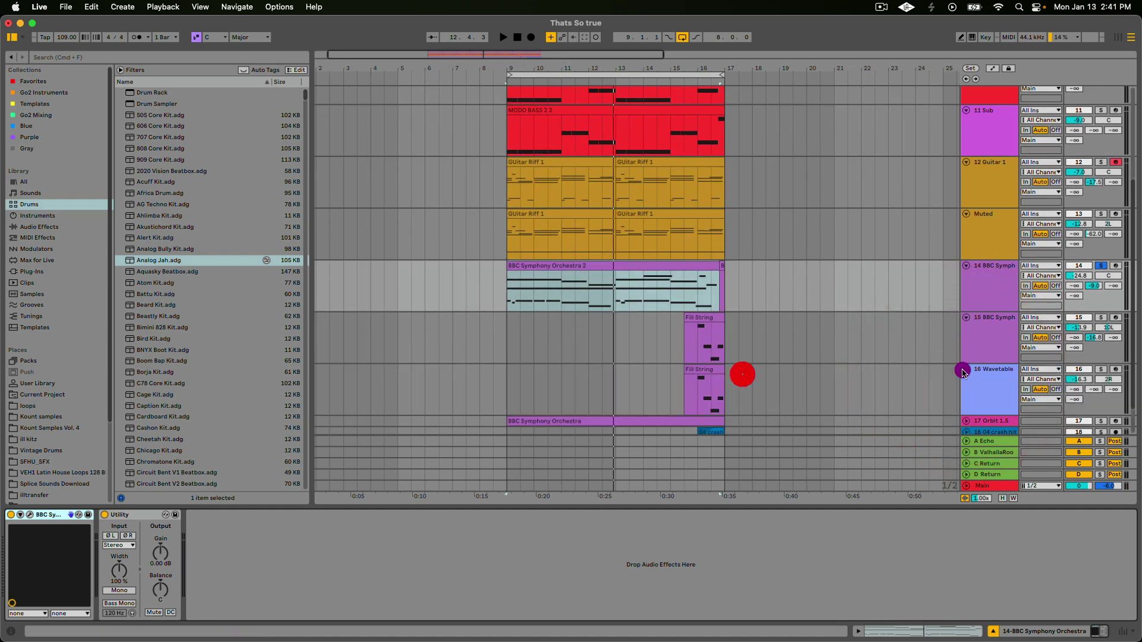
# - Add the 15 BBC Symphony Orchestra track to the solo and play its Fill String clip from around bar 15.3, stopping playback at the end
pyautogui.click(696, 387)
pyautogui.press('+')
pyautogui.press('+')
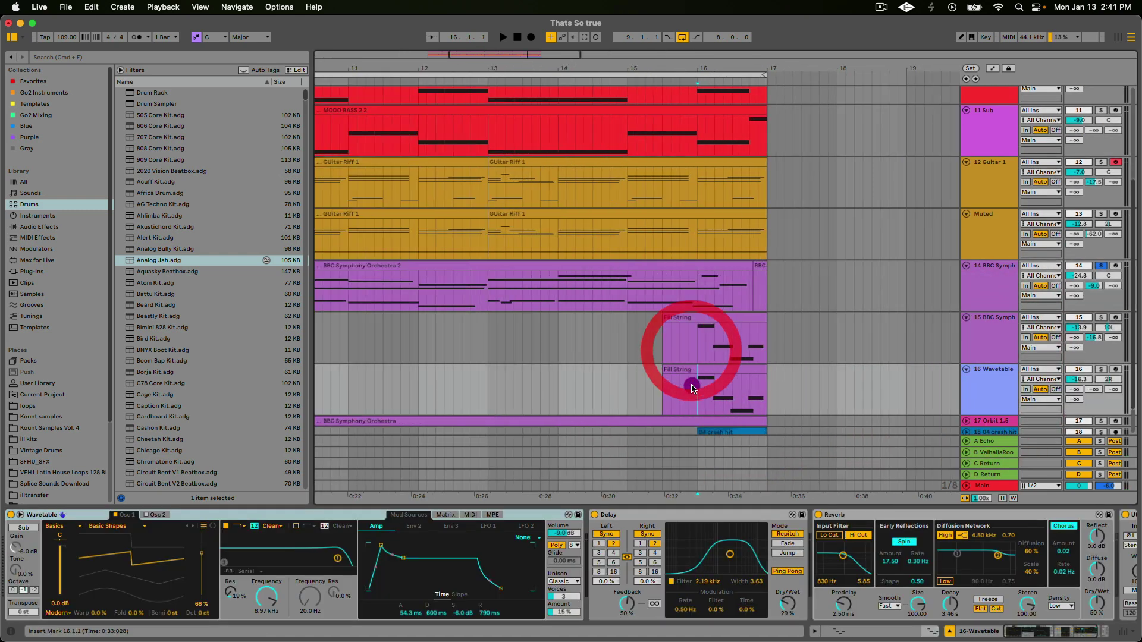
pyautogui.click(691, 353)
pyautogui.click(1101, 317)
pyautogui.click(706, 316)
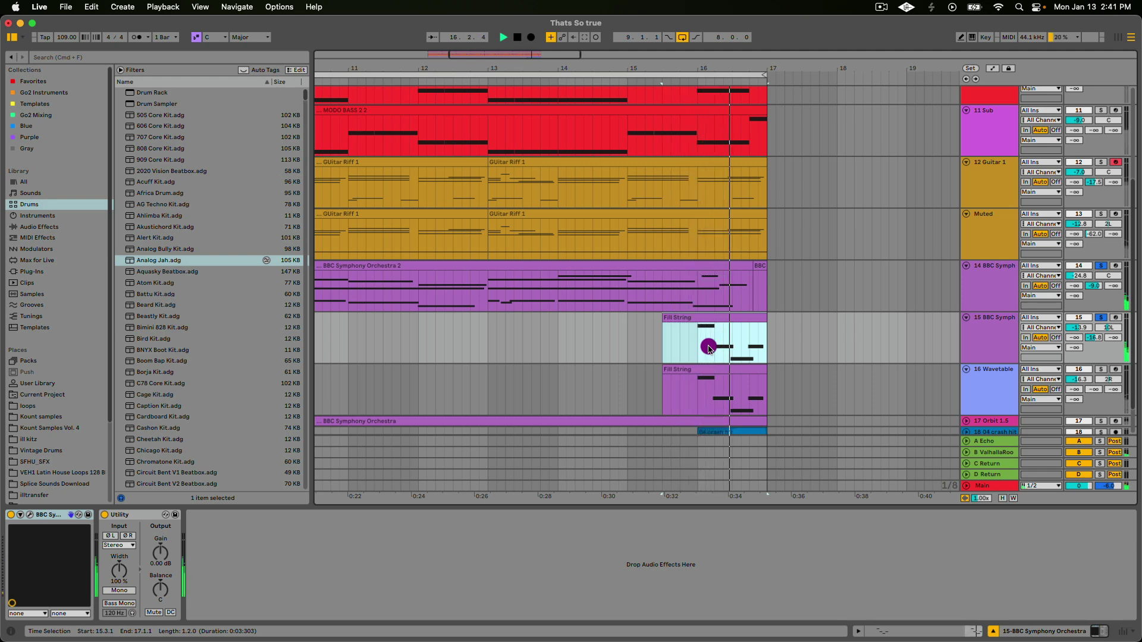
pyautogui.click(743, 327)
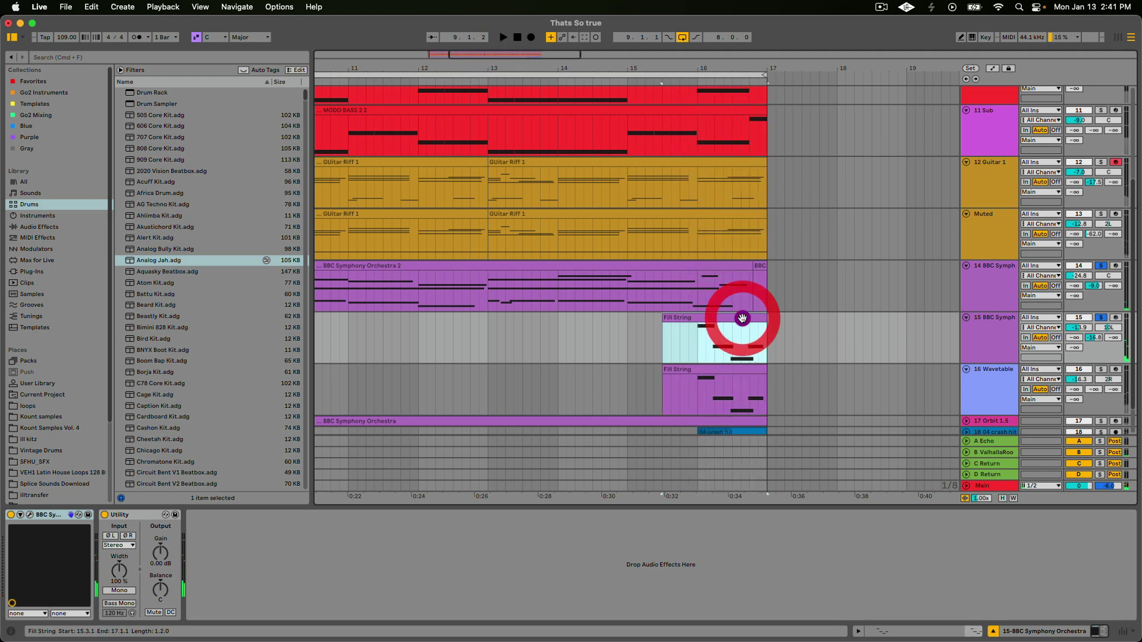
# - View track 15's BBC Symphony Orchestra plug-in, switch its articulation to Long and back to Legato, and close it
pyautogui.click(33, 515)
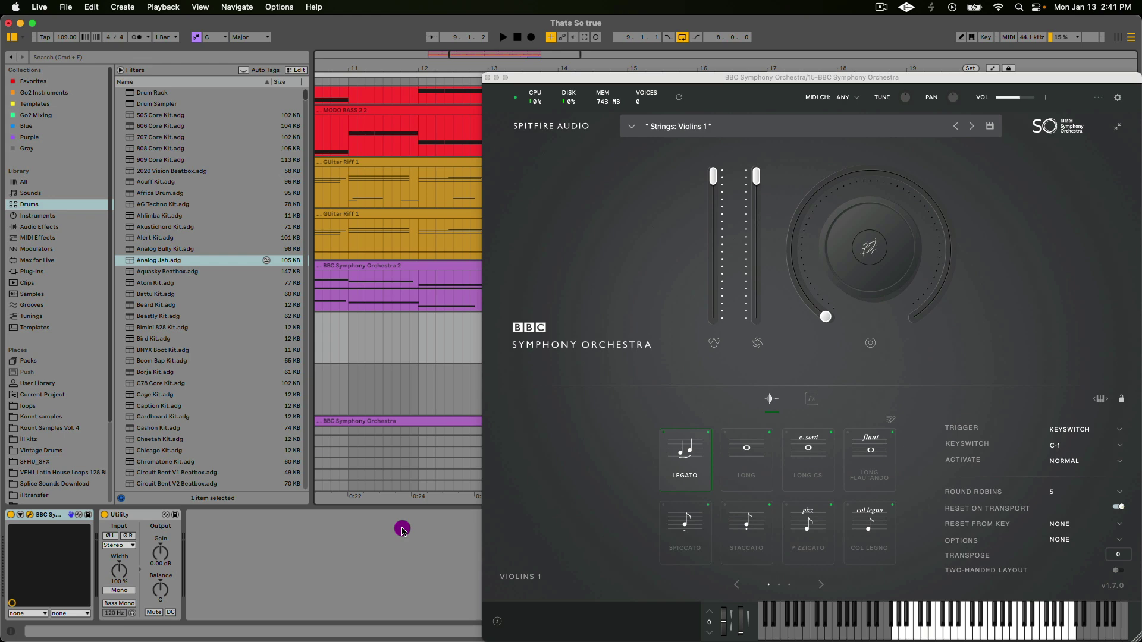
pyautogui.click(753, 465)
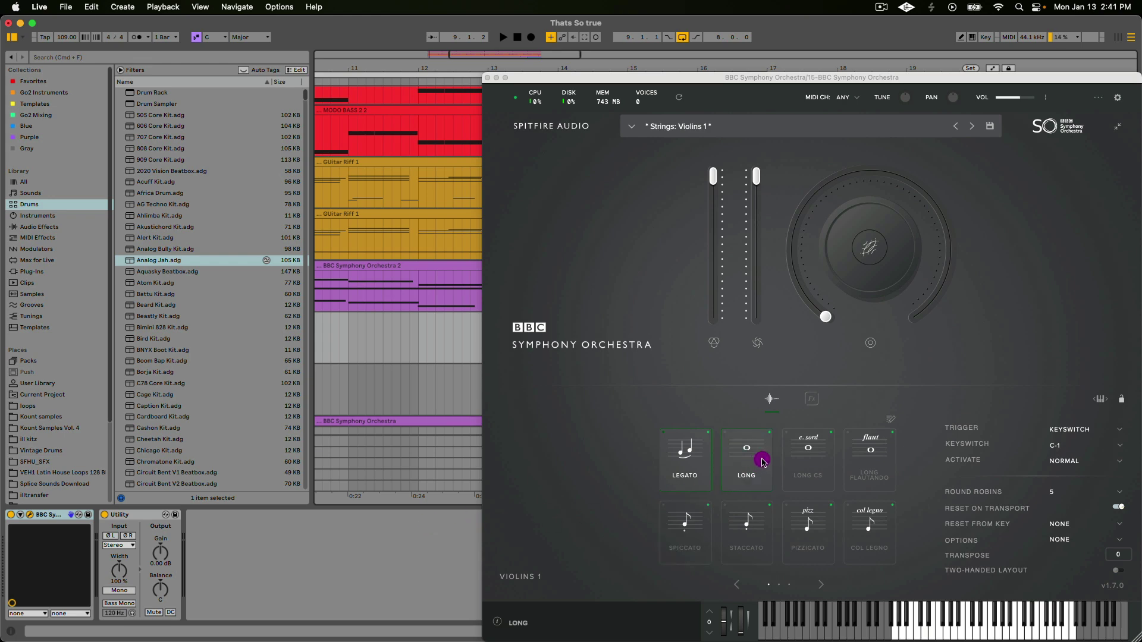
pyautogui.click(678, 457)
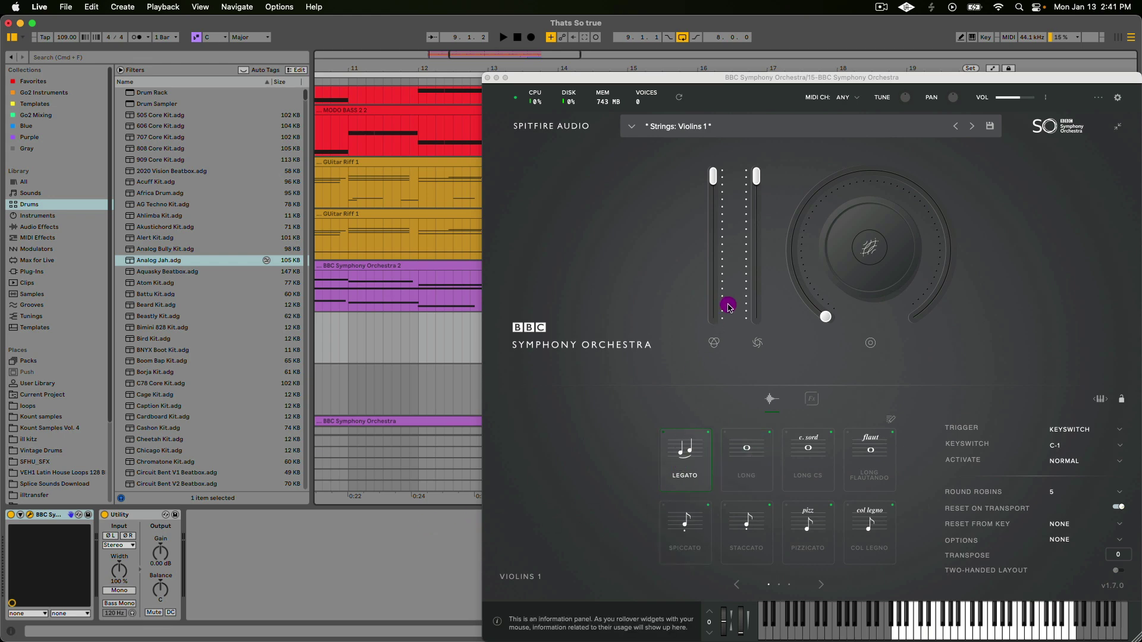
pyautogui.click(488, 79)
# - Open the notes of track 15's Fill String clip, play them from before the first note, stop, and return to the device chain
pyautogui.doubleClick(718, 322)
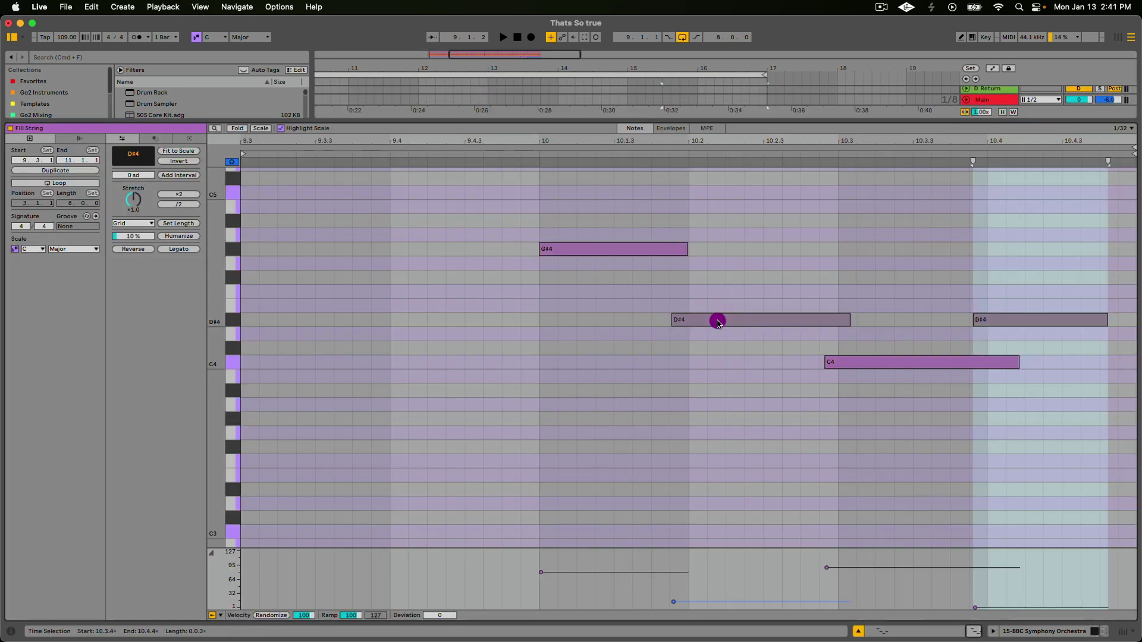
pyautogui.click(674, 252)
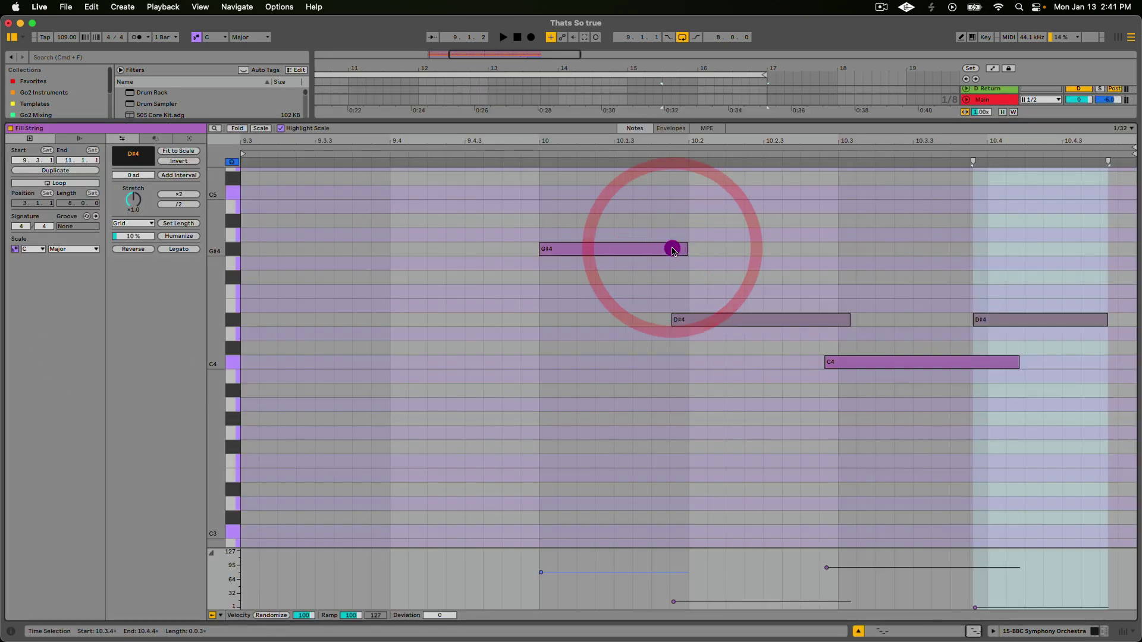
pyautogui.click(709, 317)
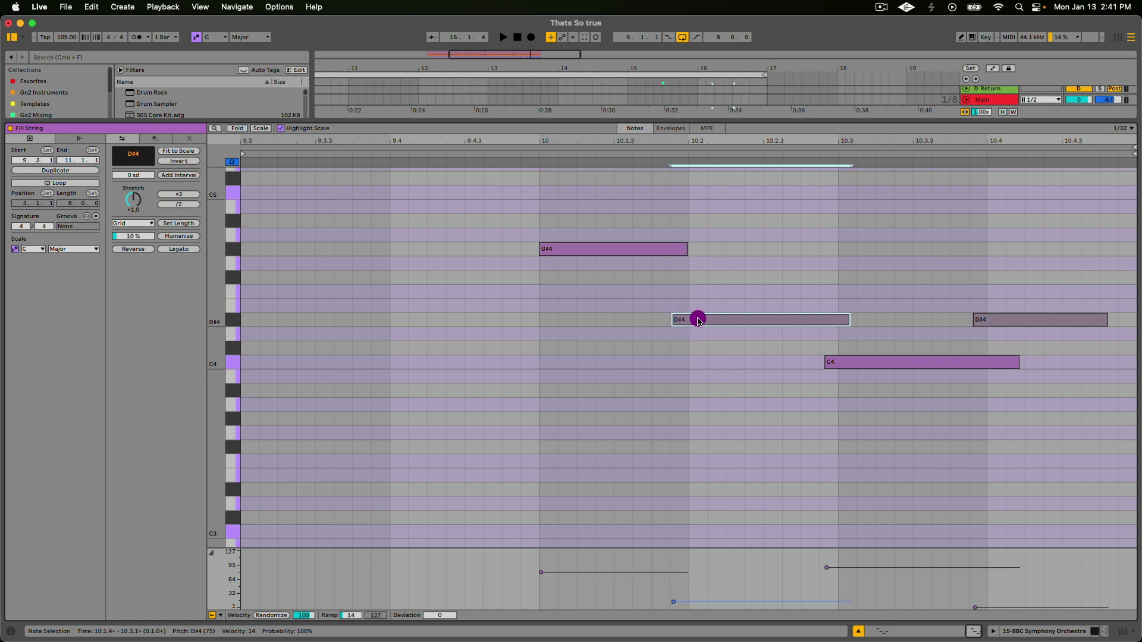
pyautogui.click(392, 312)
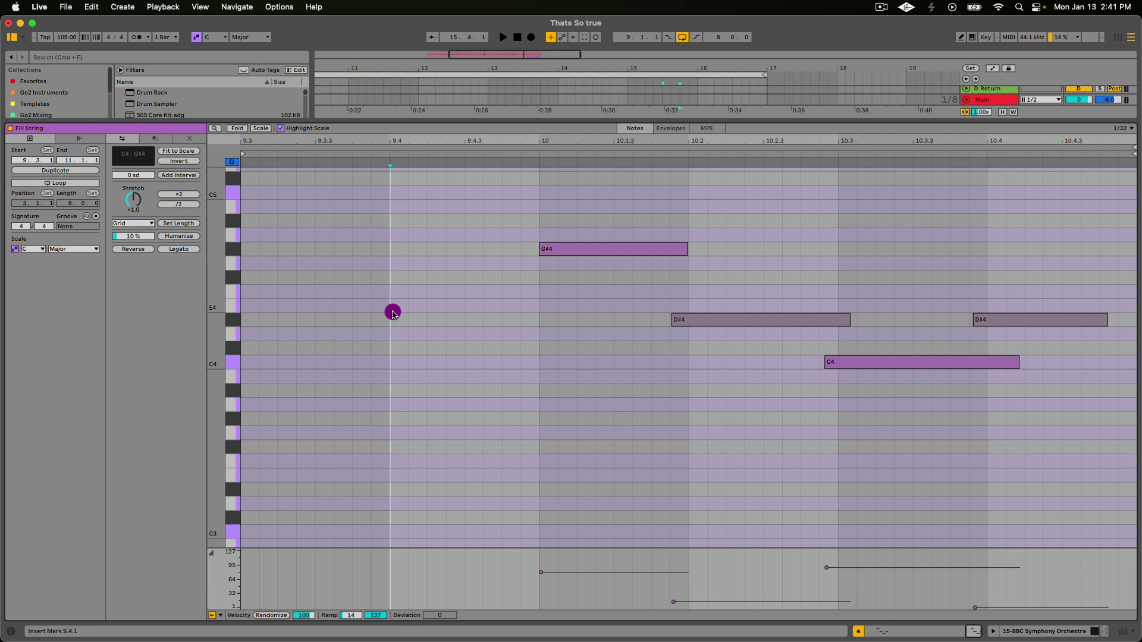
pyautogui.press('space')
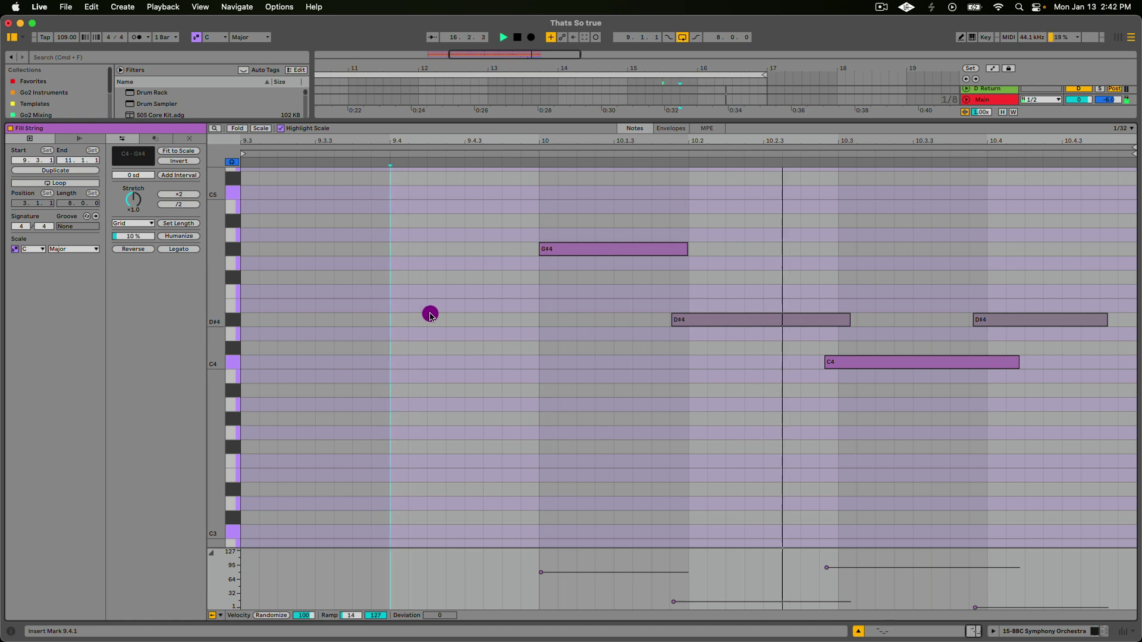
pyautogui.press('space')
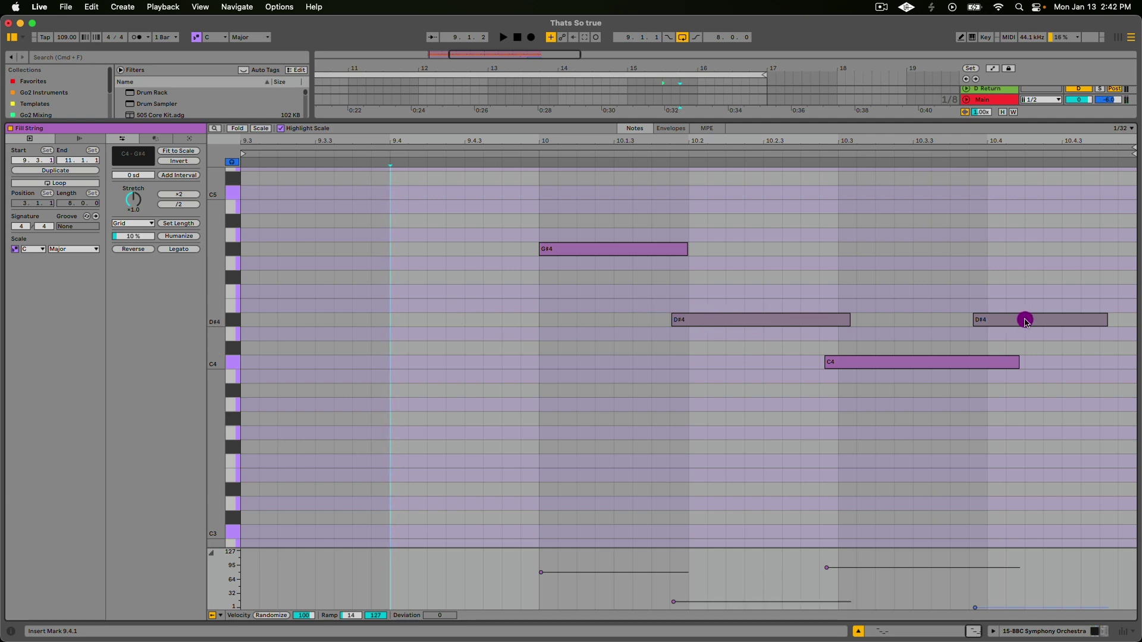
pyautogui.hotkey('shift', 'Tab')
# - Solo only the 16 Wavetable track and play its Fill String clip with the Wavetable device chain in view, stopping at the loop's end
pyautogui.scroll(-4, 830, 310)
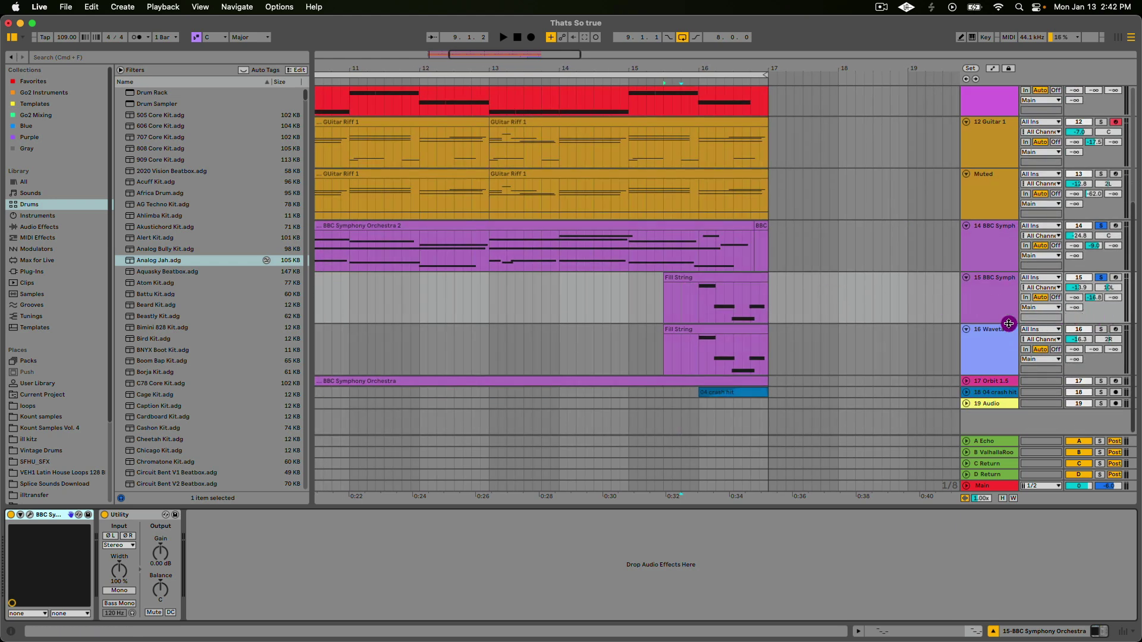
pyautogui.click(652, 365)
pyautogui.click(696, 329)
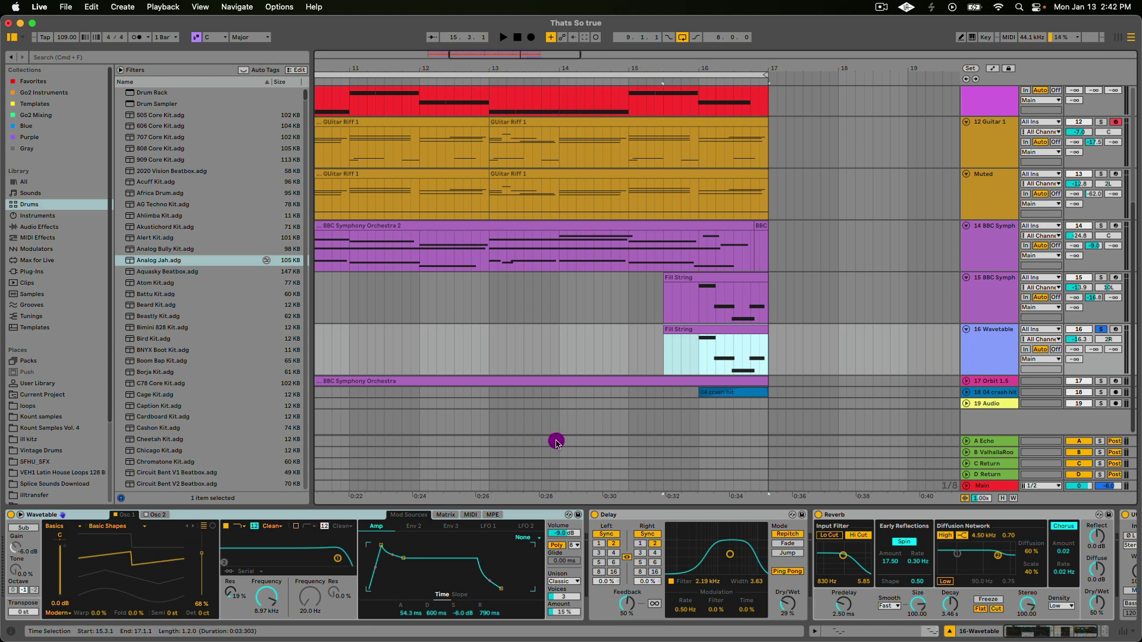
pyautogui.click(688, 356)
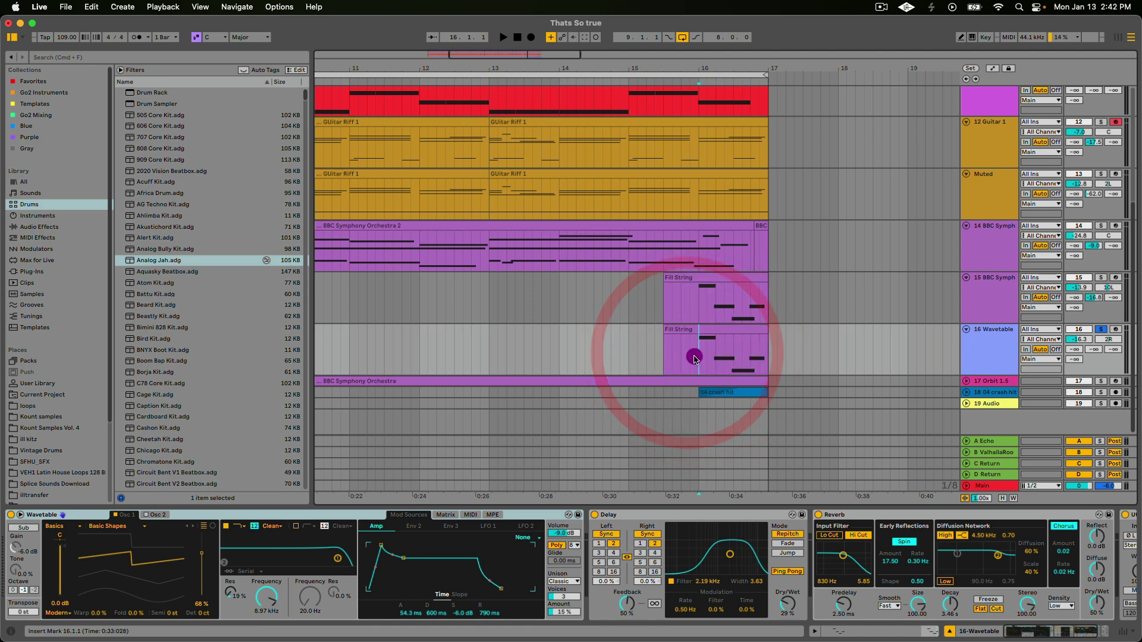
pyautogui.press('space')
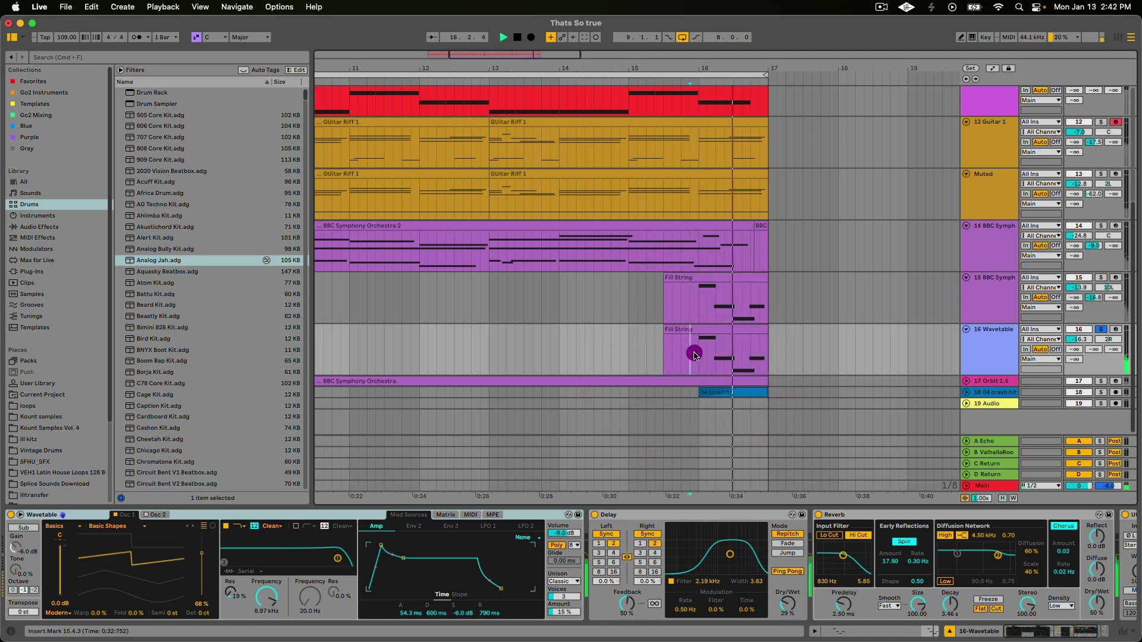
pyautogui.click(283, 515)
pyautogui.press('space')
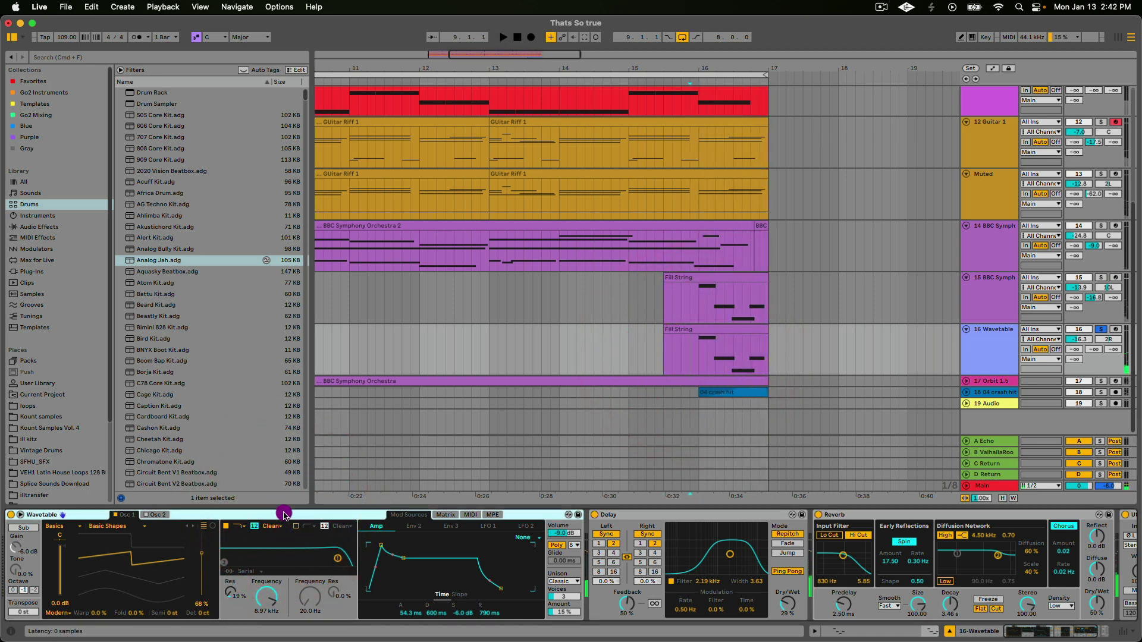
# - Adjust track 16's Wavetable filter frequency to 8.97 kHz and amp attack to 78.1 ms, and set the Delay's Dry/Wet to 26%
pyautogui.click(266, 597)
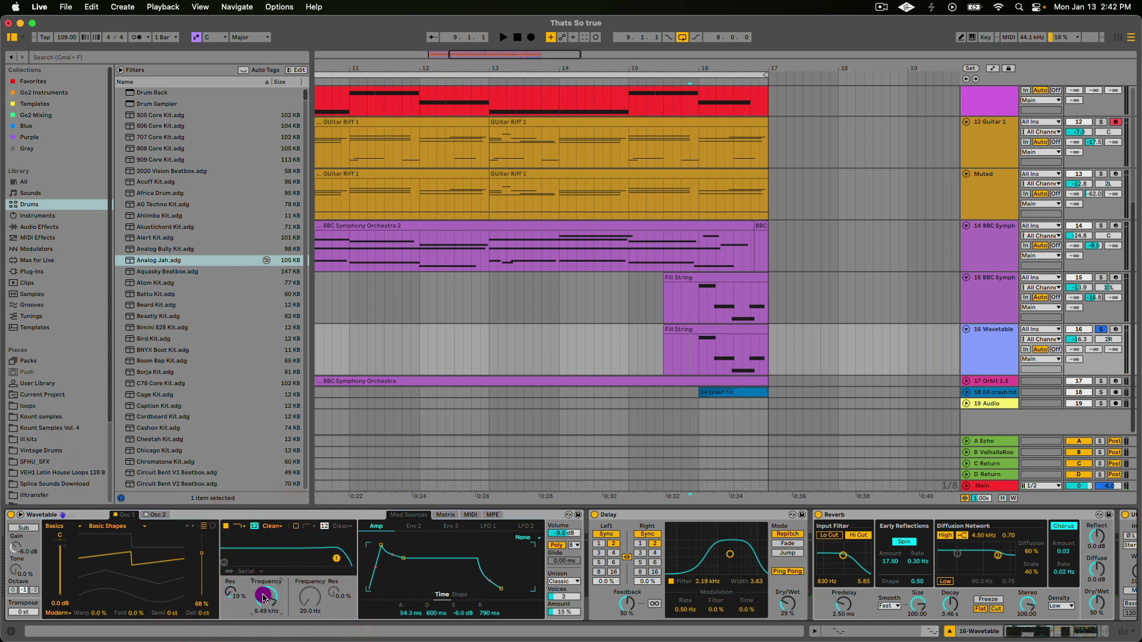
pyautogui.moveTo(266, 598)
pyautogui.mouseDown()
pyautogui.moveTo(265, 554)
pyautogui.moveTo(266, 595)
pyautogui.mouseUp()
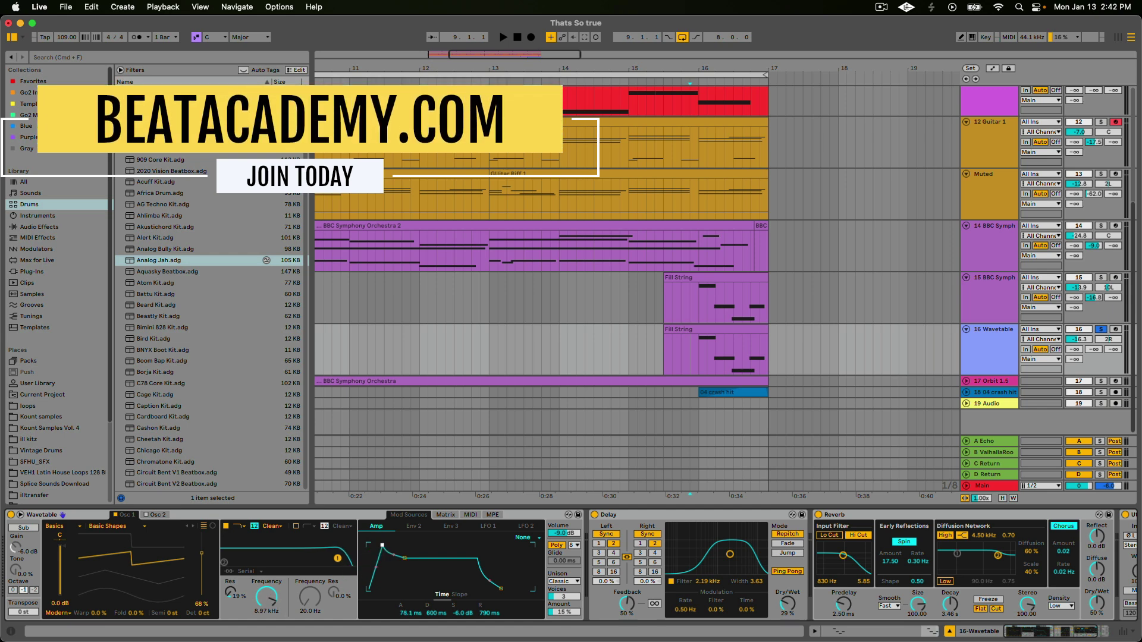
pyautogui.click(568, 582)
pyautogui.click(575, 529)
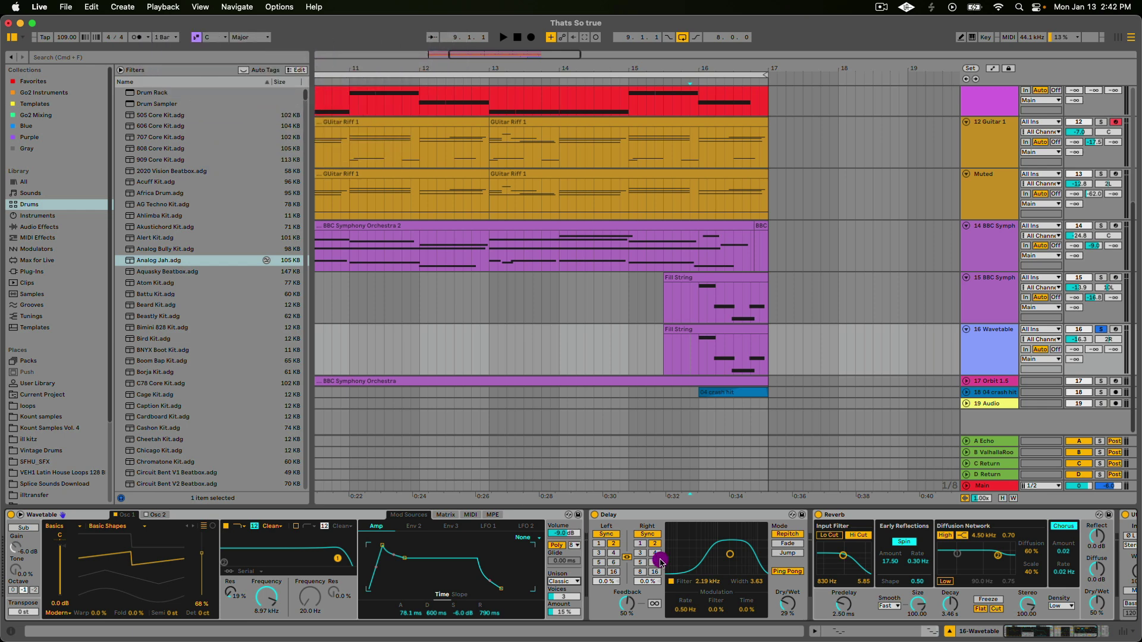
pyautogui.moveTo(743, 569); pyautogui.dragTo(659, 564)
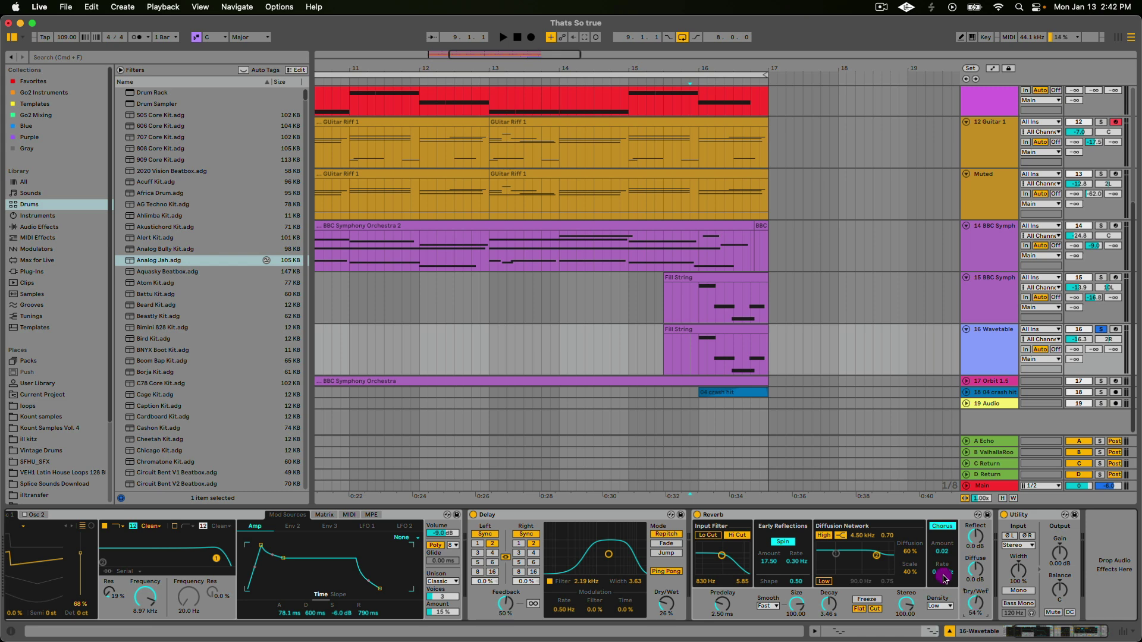
# - Play track 16's Fill String clip and add string tracks 15 and 14 to the solo to hear all three together
pyautogui.click(690, 349)
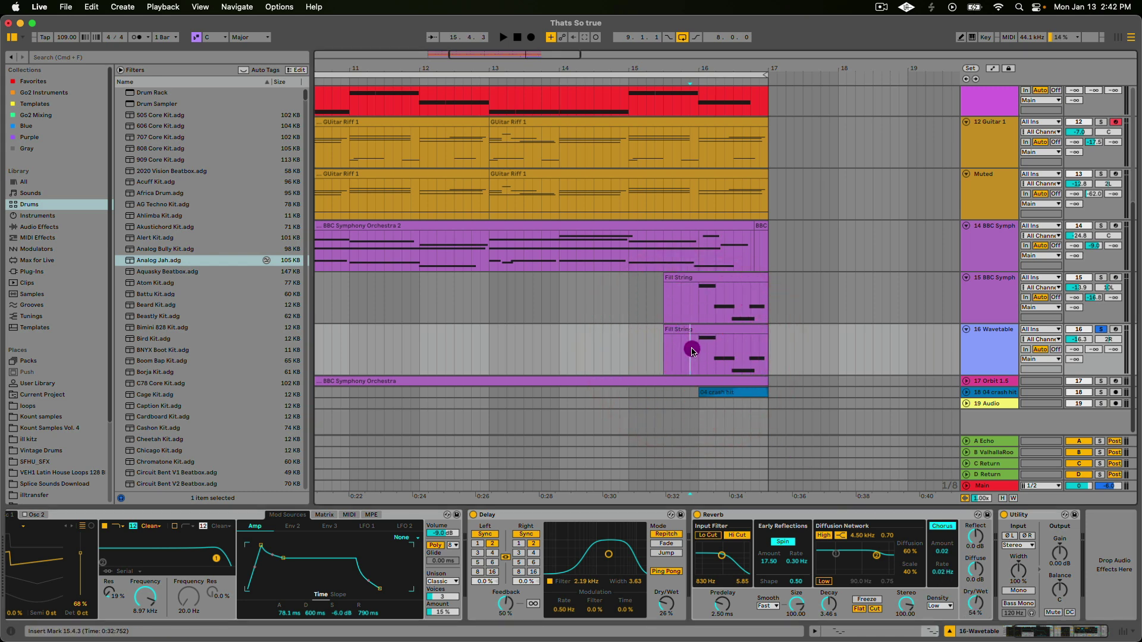
pyautogui.press('space')
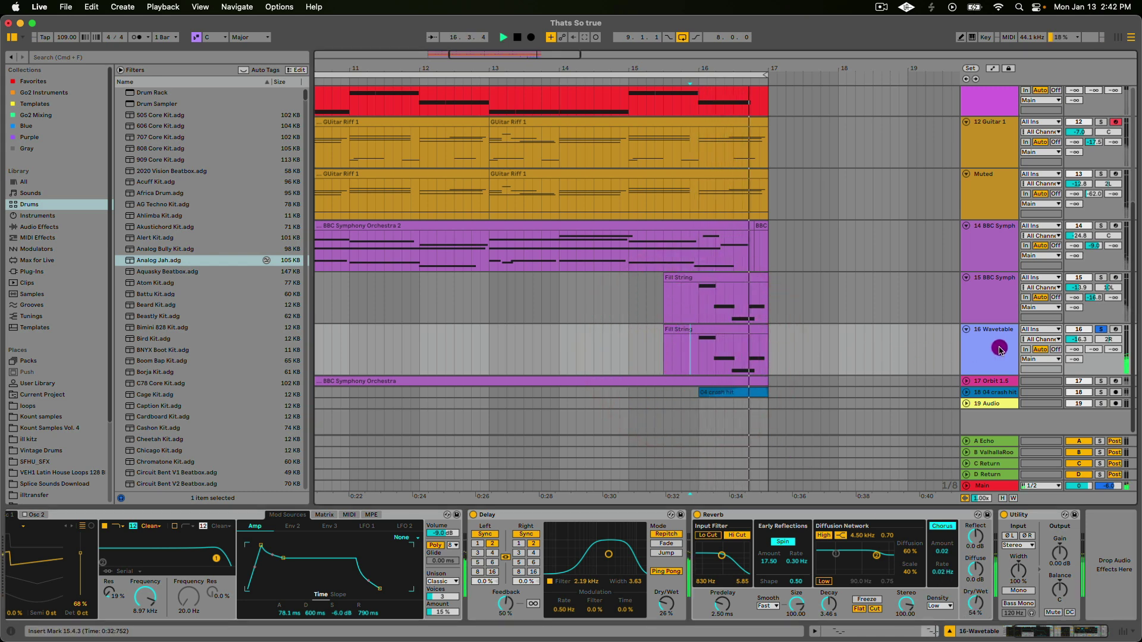
pyautogui.click(1101, 277)
pyautogui.click(1101, 226)
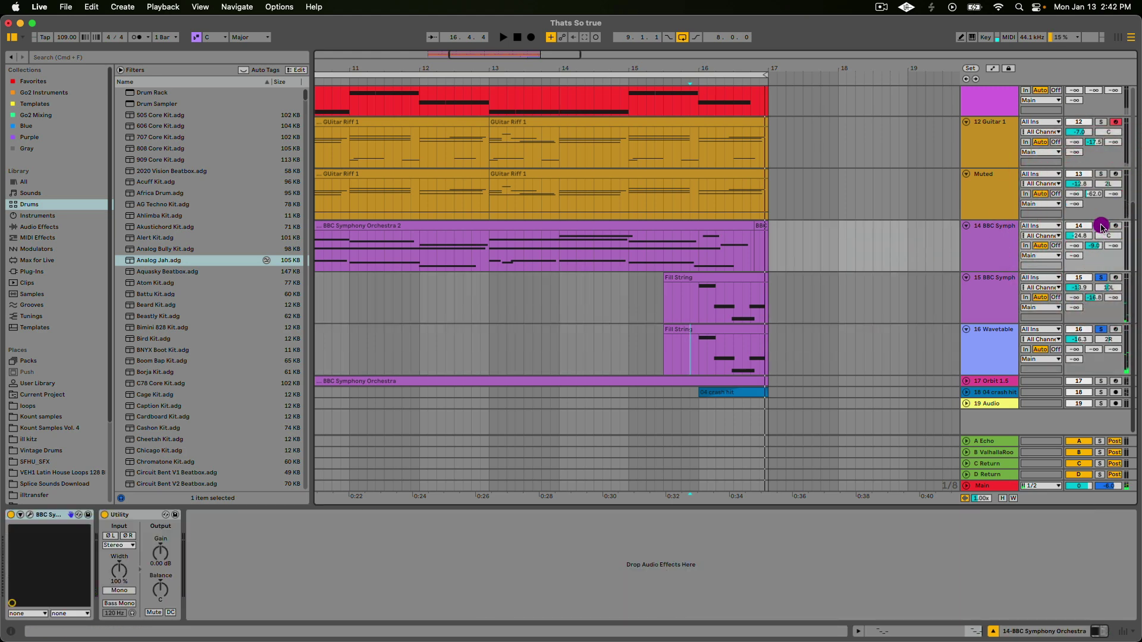
pyautogui.press('space')
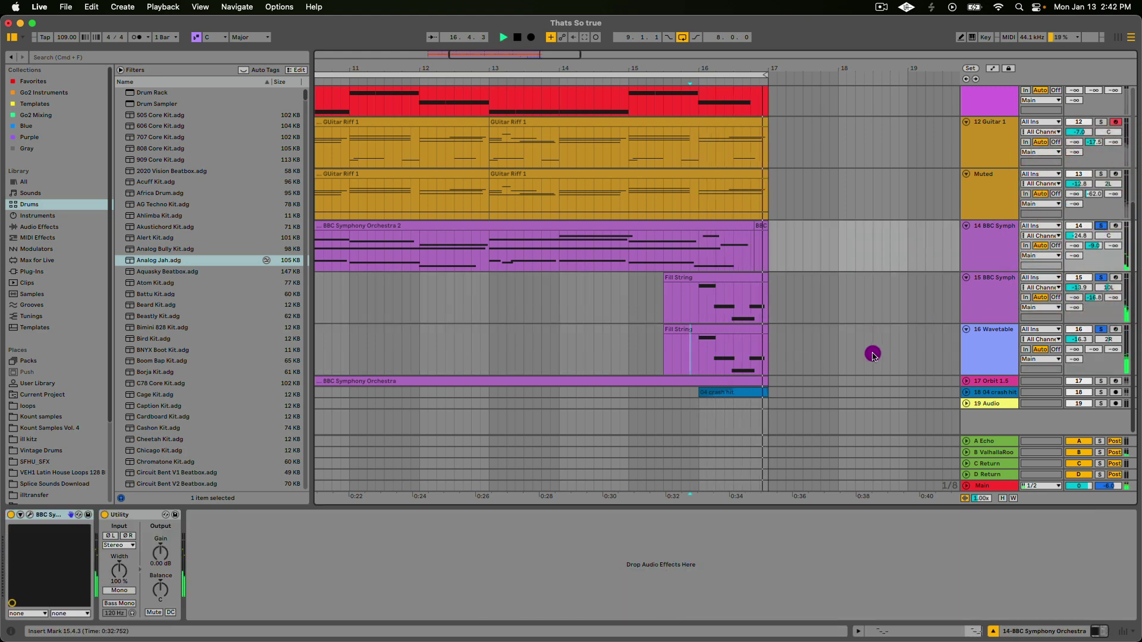
# - Expand track 17, open its Orbit 1.5 plug-in with the Horizons preset, and move the plug-in window clear of the string clips
pyautogui.click(967, 381)
pyautogui.click(1002, 381)
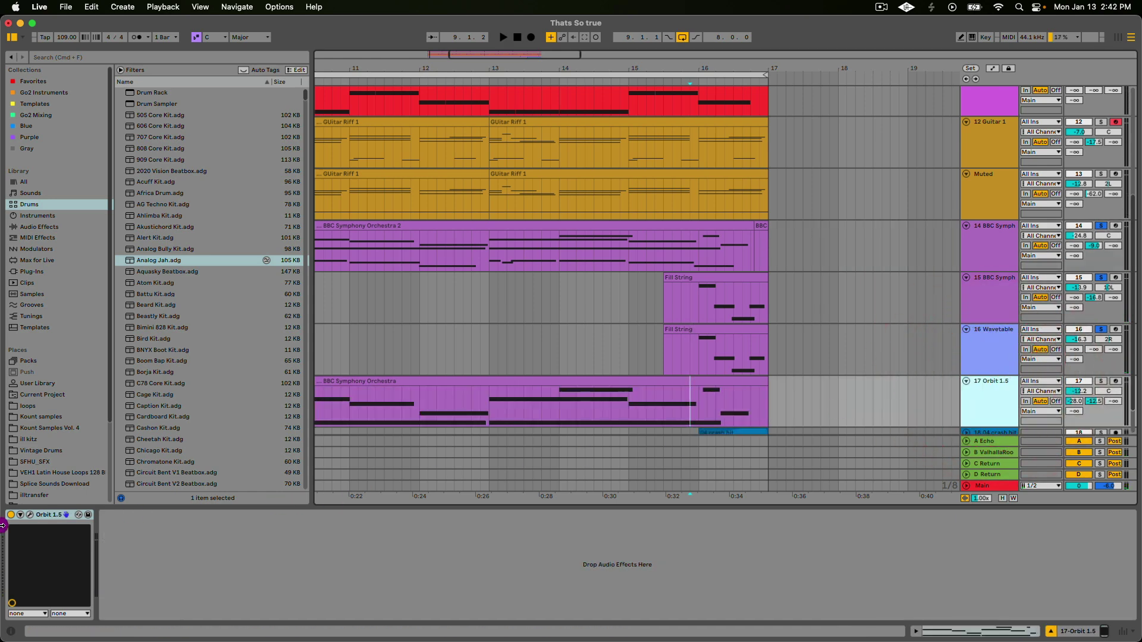
pyautogui.press('super+alt+p')
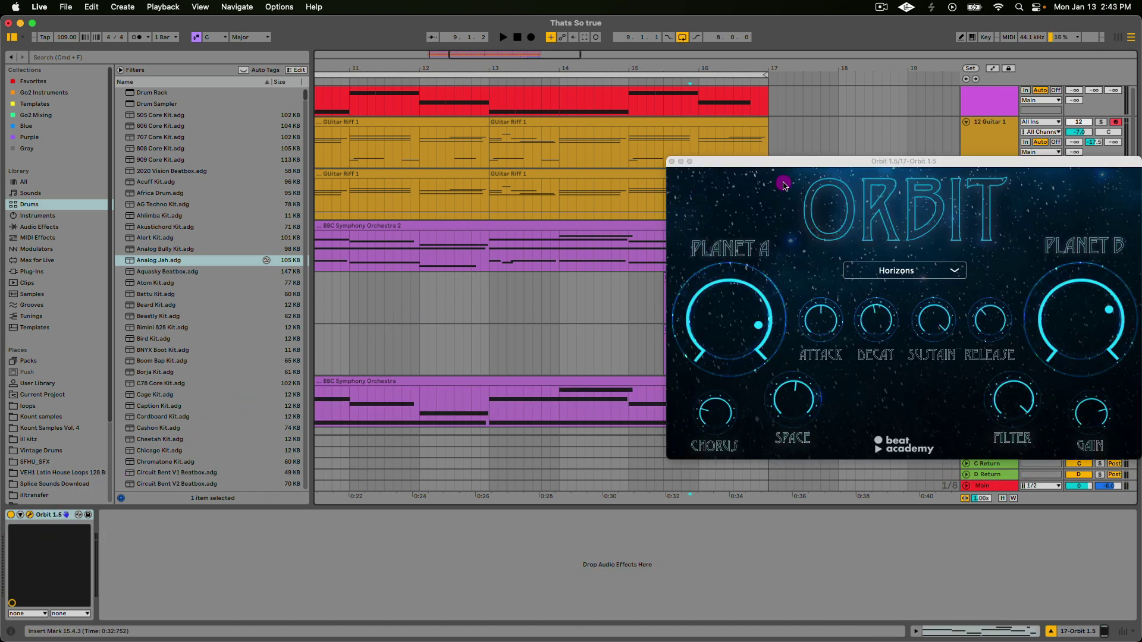
pyautogui.moveTo(799, 159); pyautogui.dragTo(601, 216)
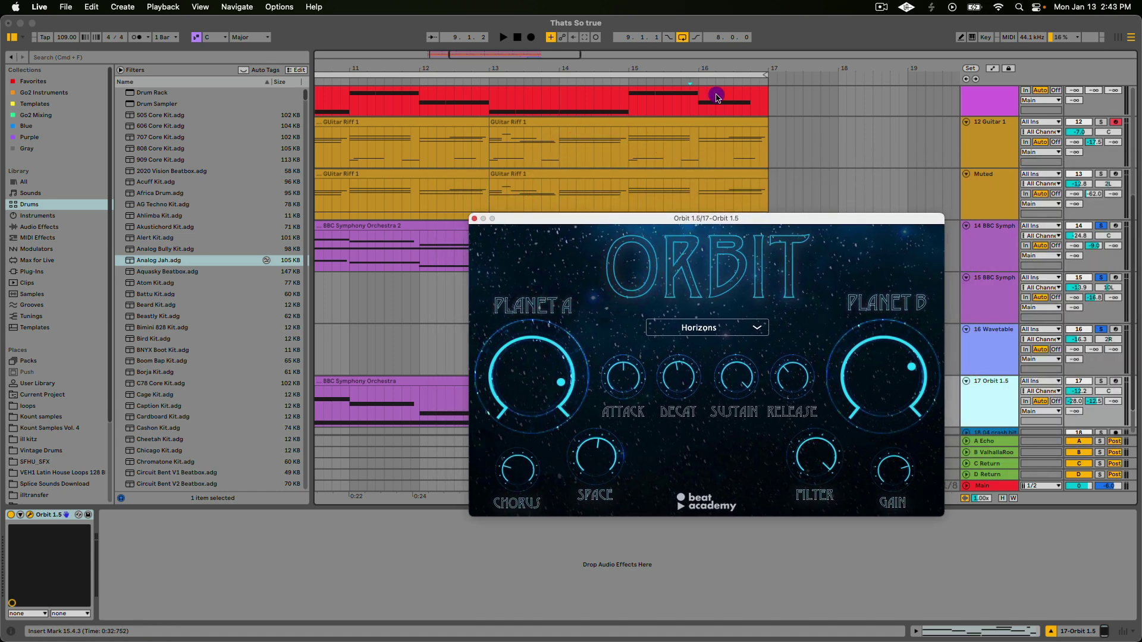
pyautogui.moveTo(721, 60); pyautogui.dragTo(721, 64)
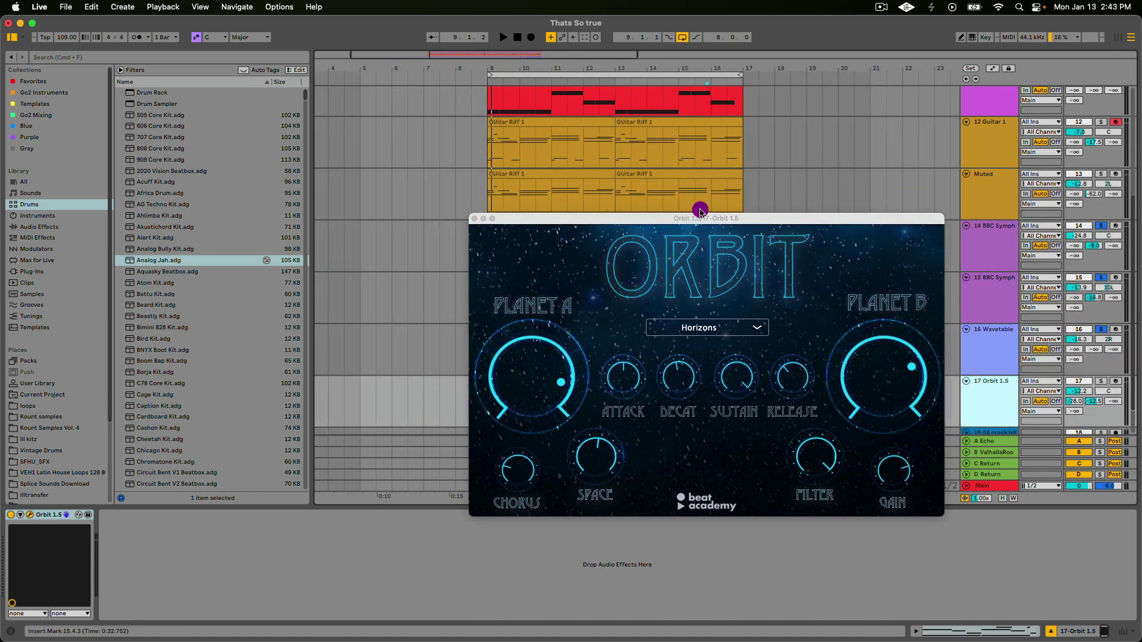
pyautogui.moveTo(699, 217); pyautogui.dragTo(269, 12)
pyautogui.click(612, 214)
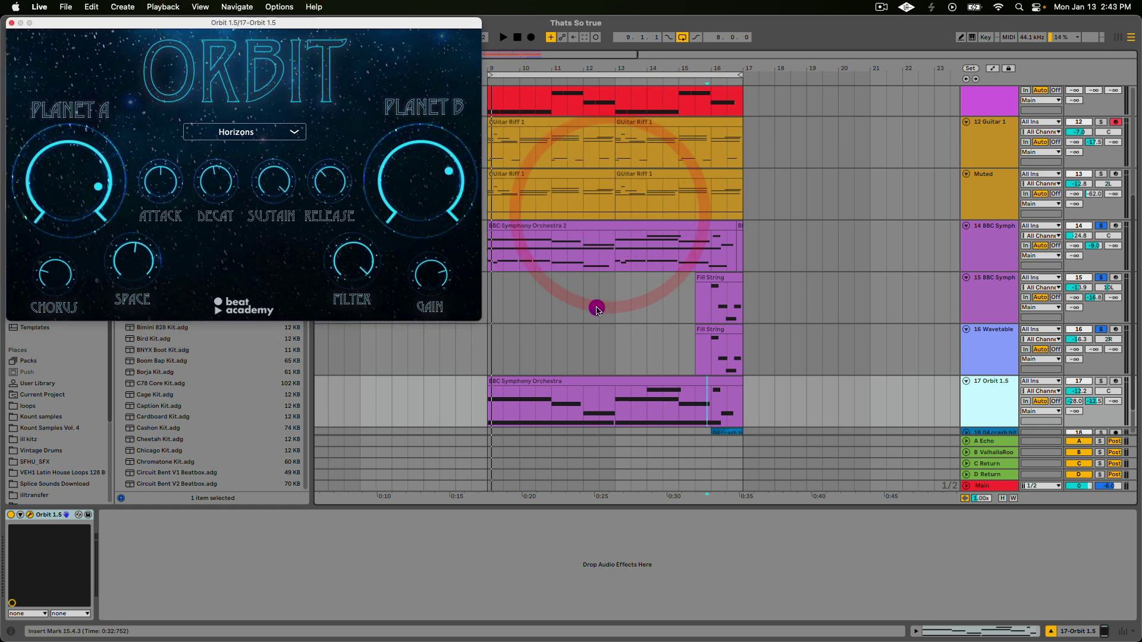
# - Copy track 14's BBC Symphony Orchestra 2 clip onto the 16 Wavetable track at bar 9, and undo the copy
pyautogui.scroll(-3, 597, 308)
pyautogui.click(637, 185)
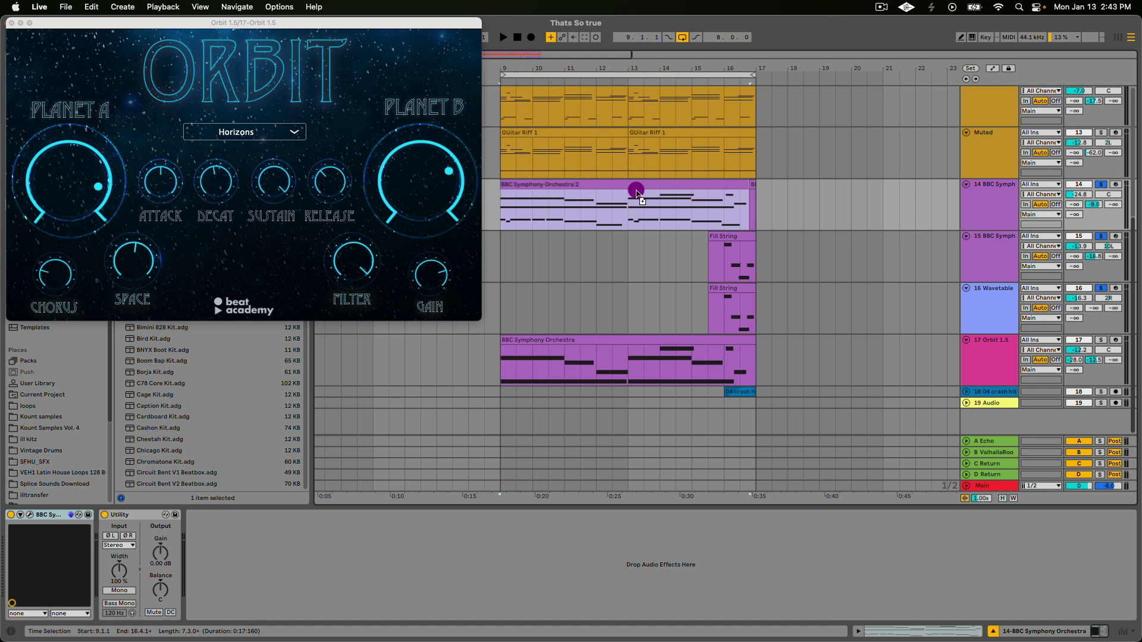
pyautogui.moveTo(636, 192); pyautogui.dragTo(637, 306)
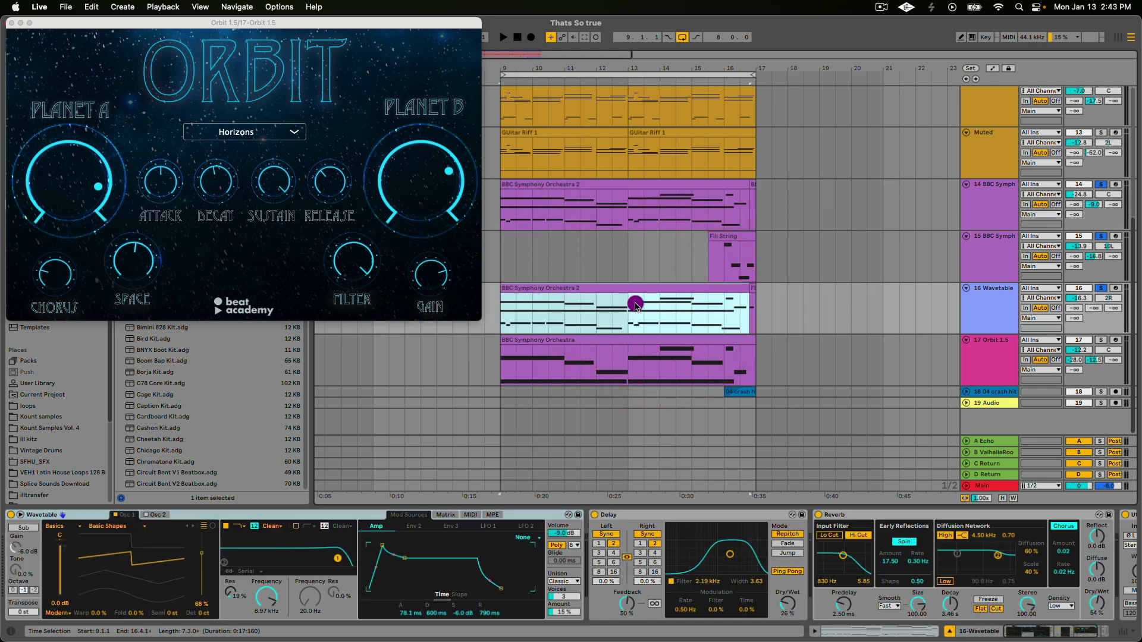
pyautogui.press('super+z')
# - Solo only the 17 Orbit 1.5 track and select its BBC Symphony Orchestra clip
pyautogui.click(643, 340)
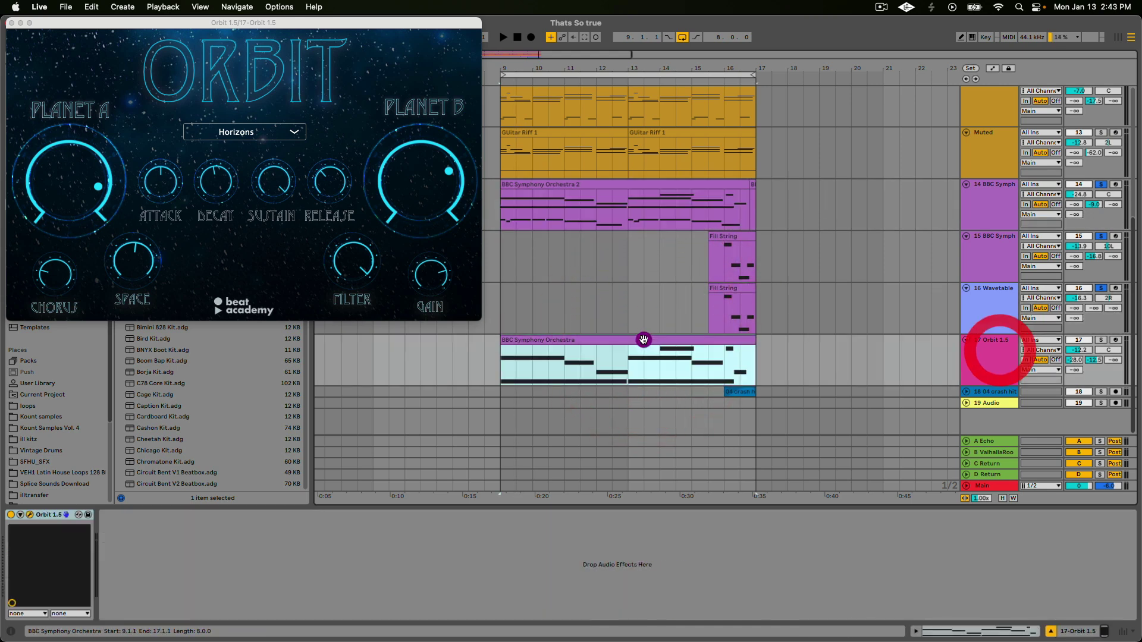
pyautogui.click(1011, 352)
pyautogui.click(1101, 340)
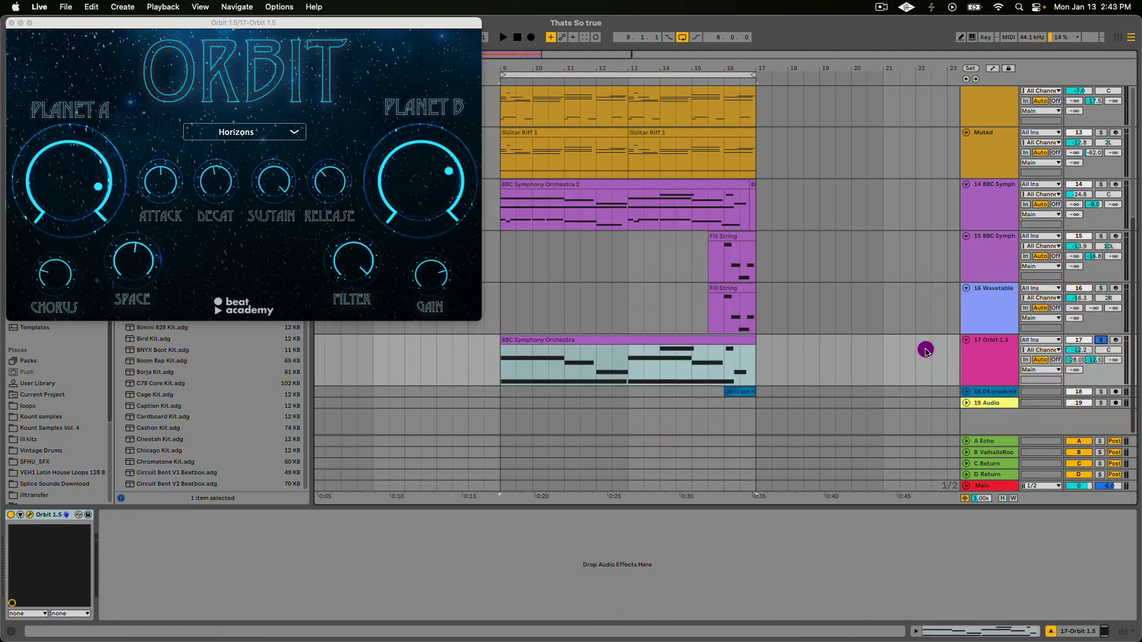
pyautogui.click(686, 341)
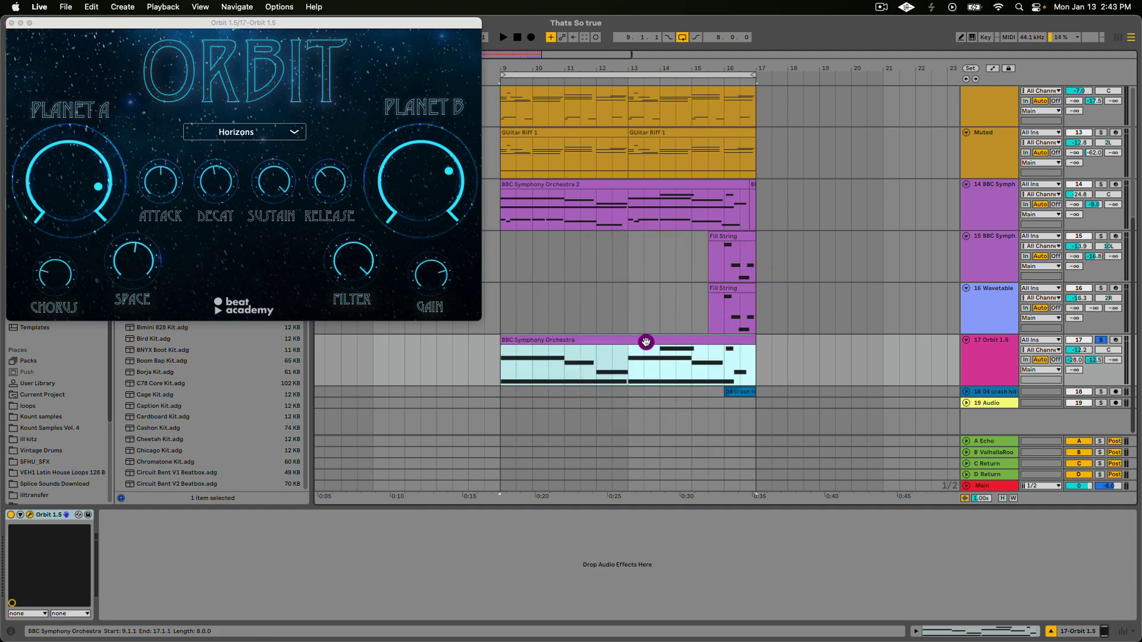
# - Play the soloed Orbit track, adjust the Planet A, Planet B and Release controls while it sounds, and close the plug-in window
pyautogui.press('space')
pyautogui.click(100, 203)
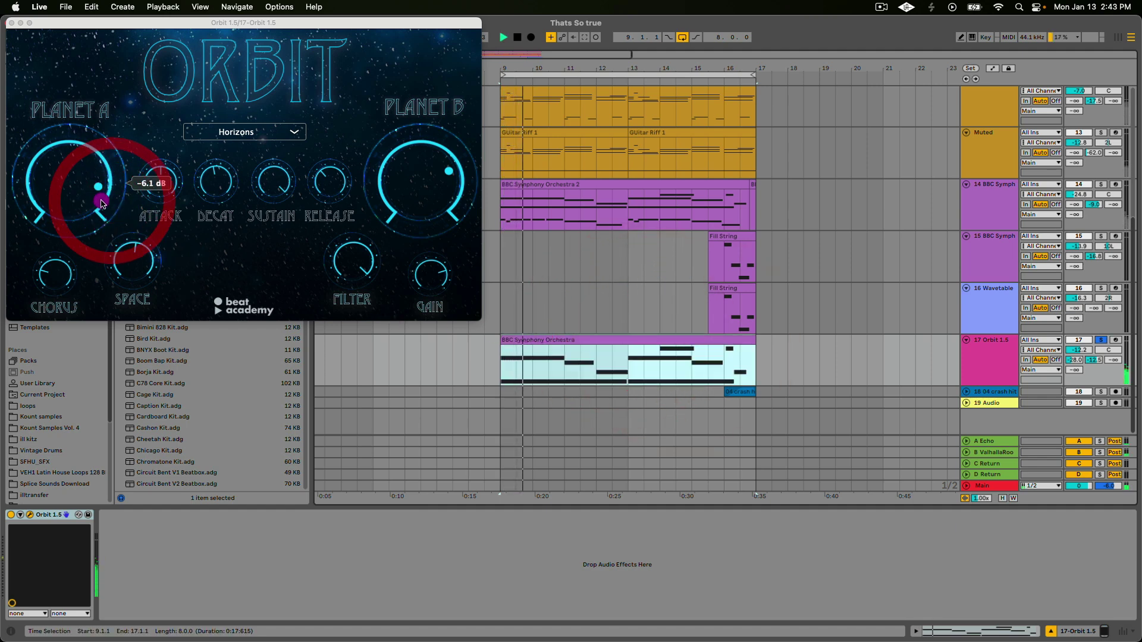
pyautogui.moveTo(434, 173); pyautogui.dragTo(433, 172)
pyautogui.click(347, 165)
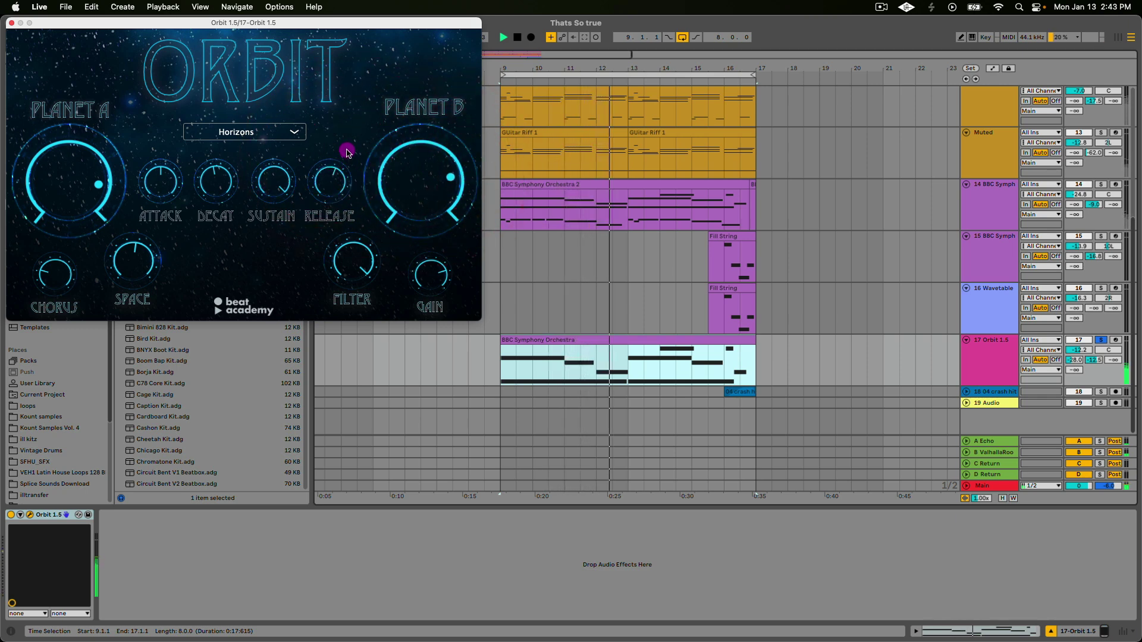
pyautogui.click(11, 22)
# - Unsolo track 17 in the mixer, play the full mix, and lower the track's volume to about -14 dB
pyautogui.press('Tab')
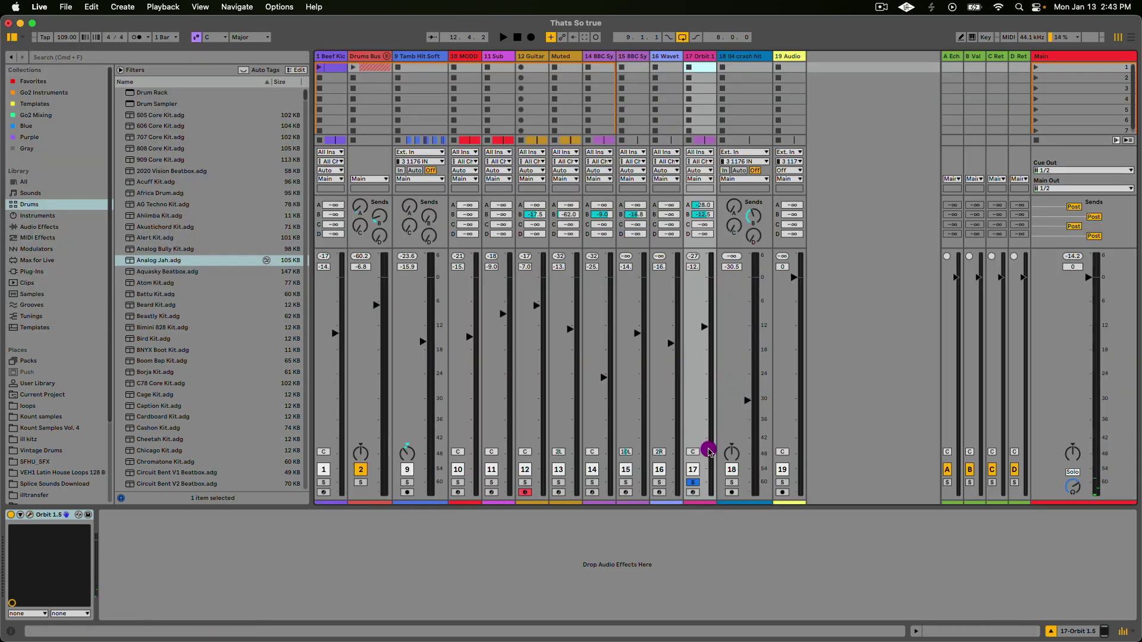
pyautogui.click(695, 478)
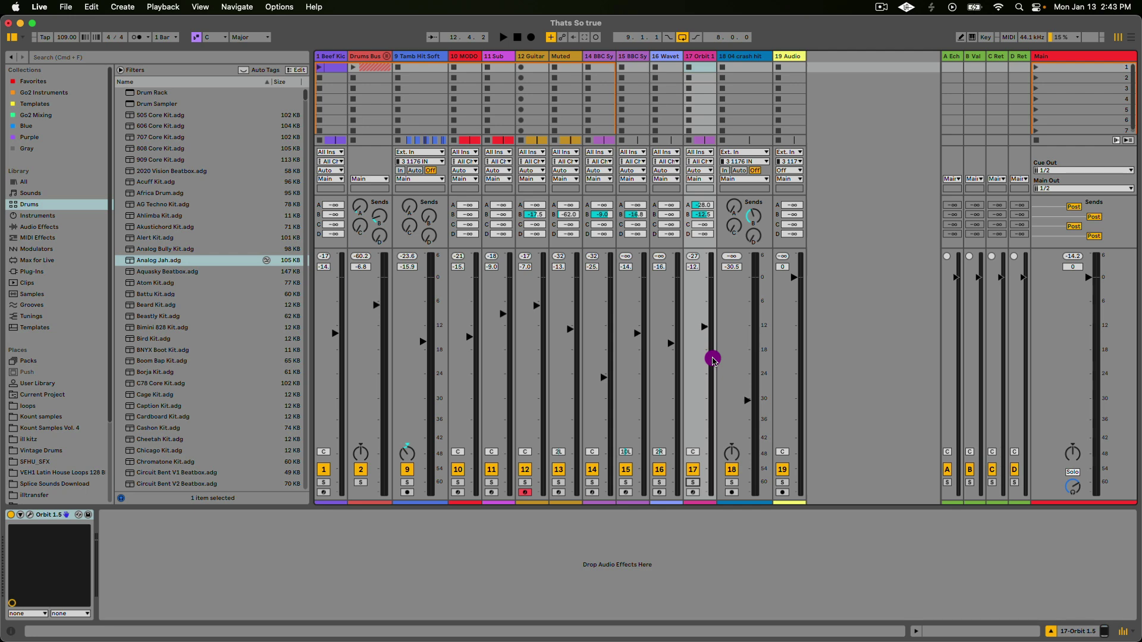
pyautogui.press('space')
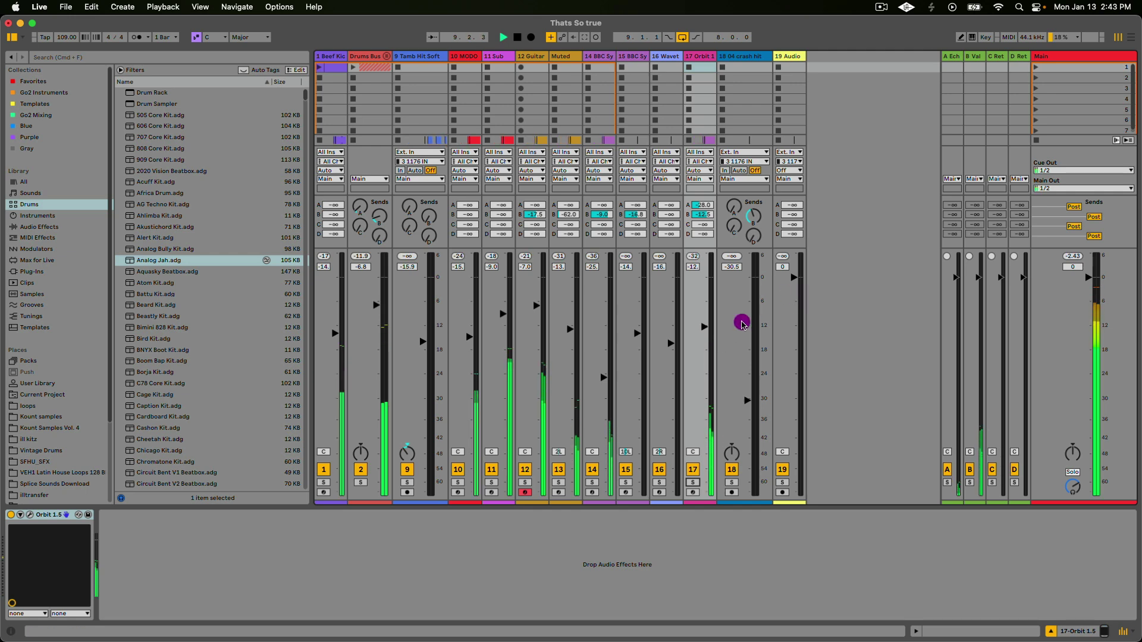
pyautogui.moveTo(708, 328); pyautogui.dragTo(711, 332)
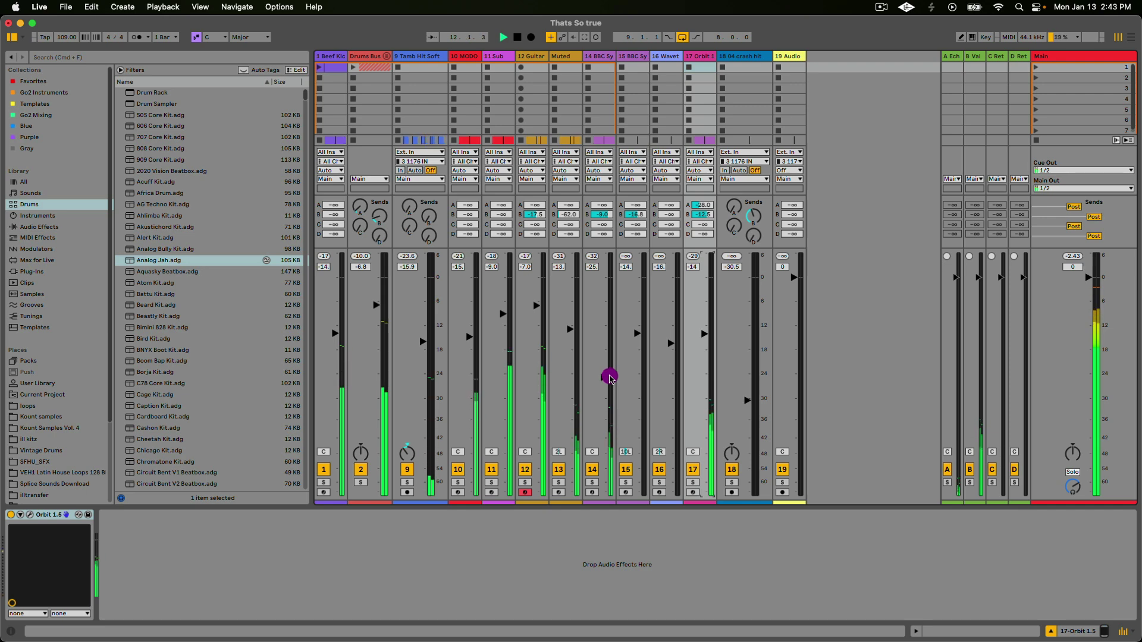
# - Raise track 14's volume to -22.2 dB in the mixer, return to the arrangement, and stop playback
pyautogui.press('Tab')
pyautogui.scroll(3, 644, 289)
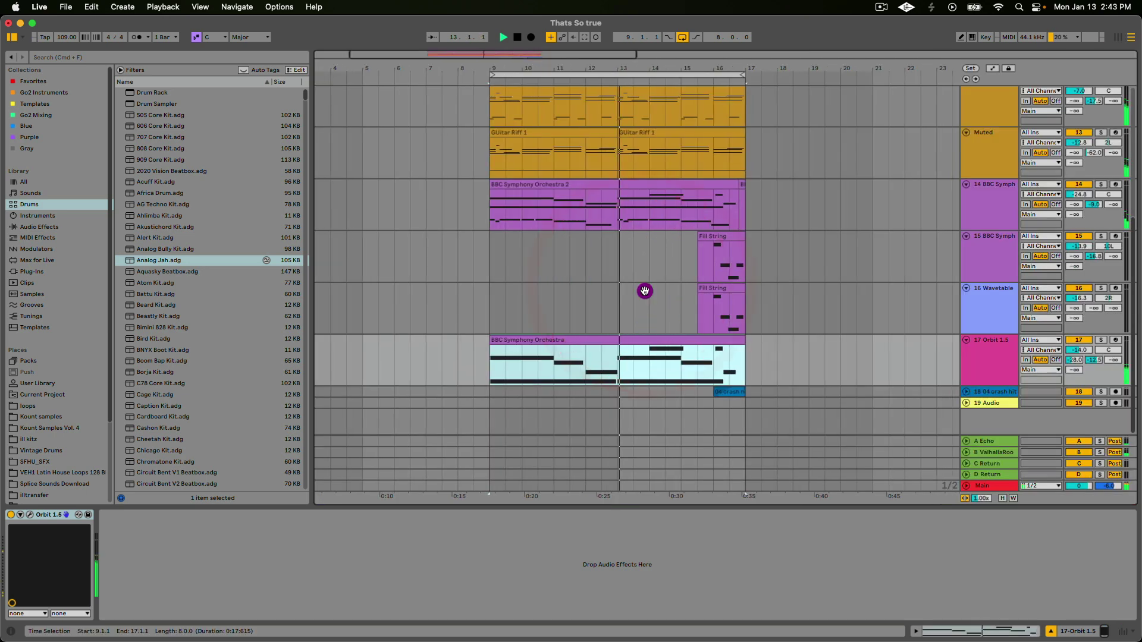
pyautogui.press('Tab')
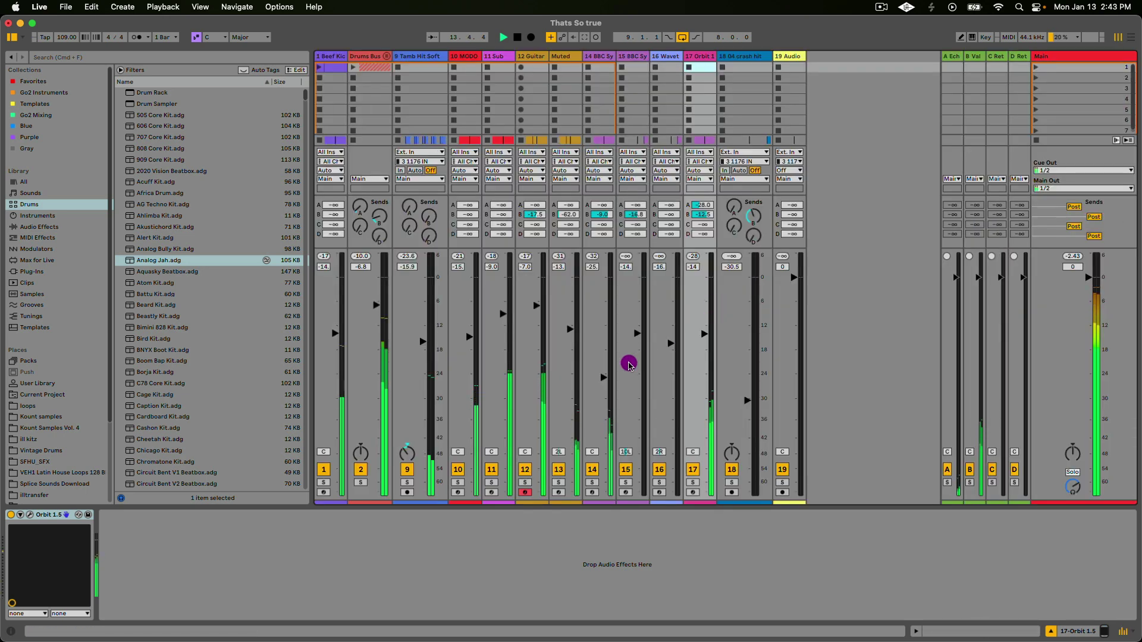
pyautogui.scroll(1, 599, 495)
pyautogui.moveTo(604, 371); pyautogui.dragTo(606, 366)
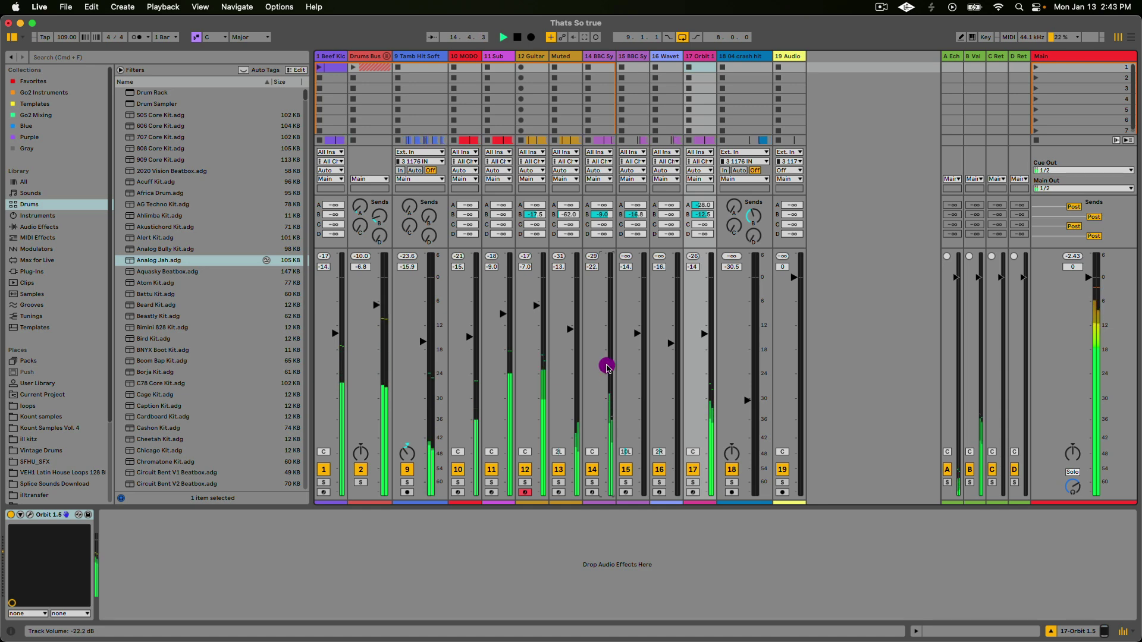
pyautogui.press('Tab')
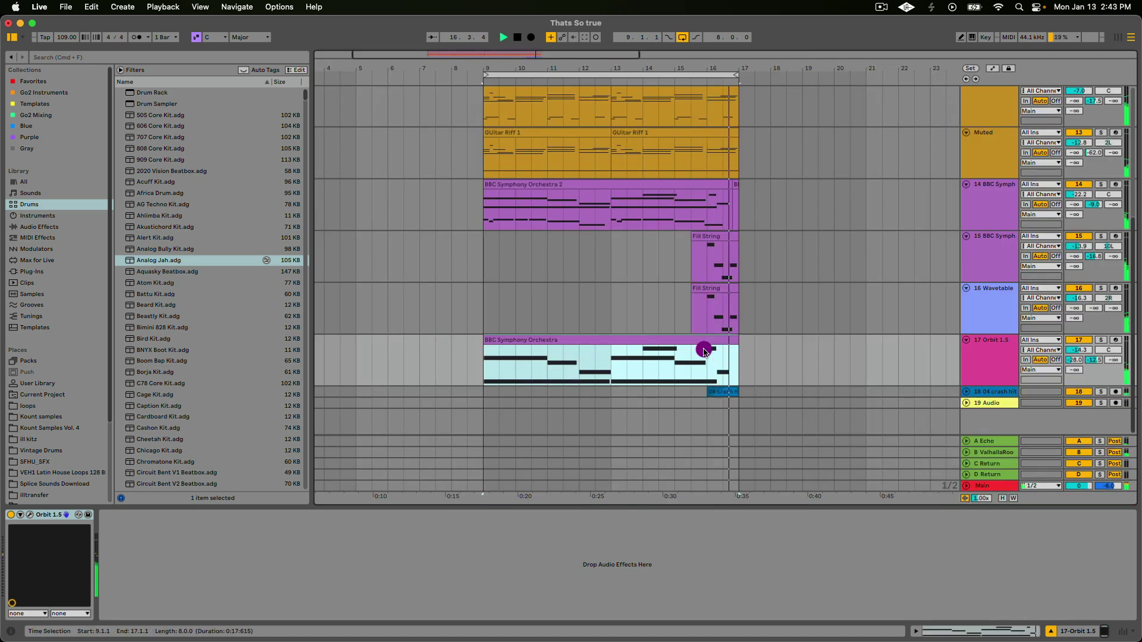
pyautogui.press('space')
# - Expand the 18 04 crash hit track and select its reversed crash clip at bar 16
pyautogui.click(962, 391)
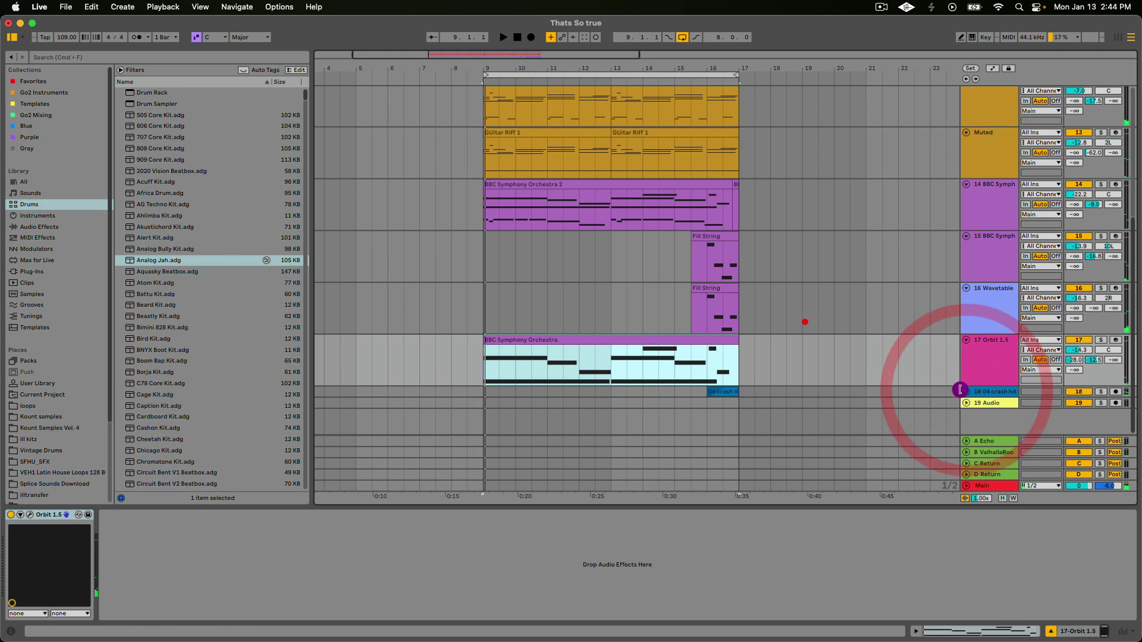
pyautogui.scroll(-2, 803, 321)
pyautogui.click(719, 392)
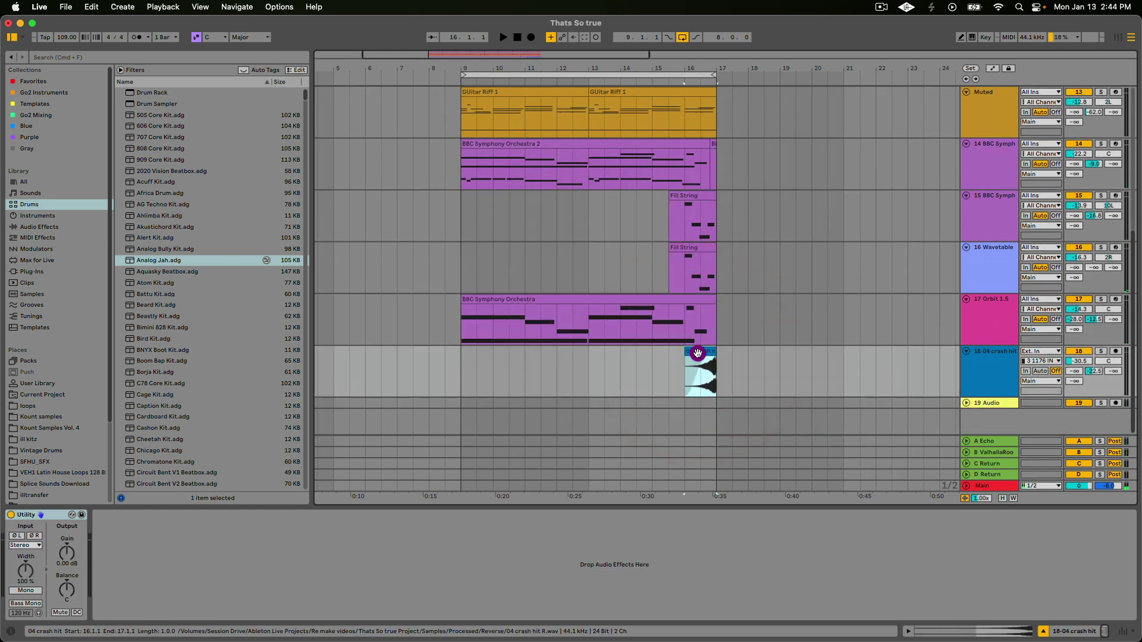